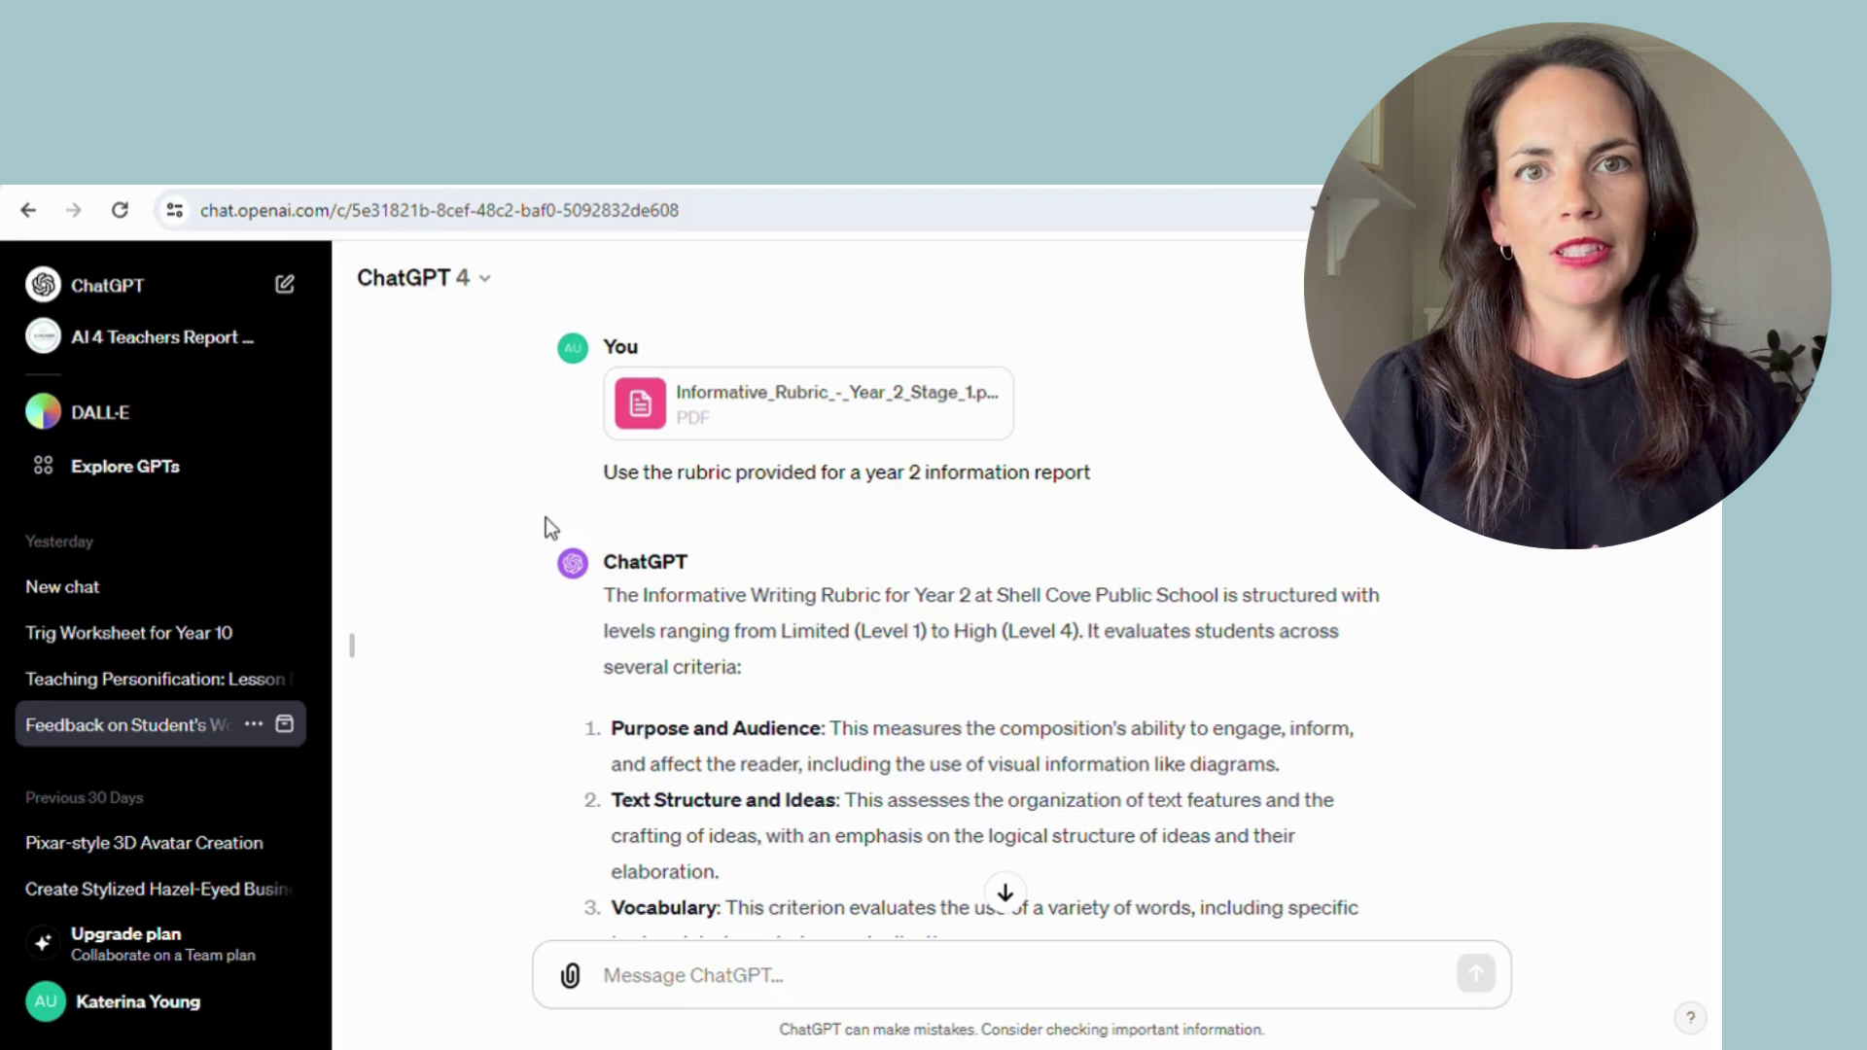
- Review the summary of the Year 2 informative writing rubric, from Purpose and Audience through Spelling
scroll(545, 517, down, 1)
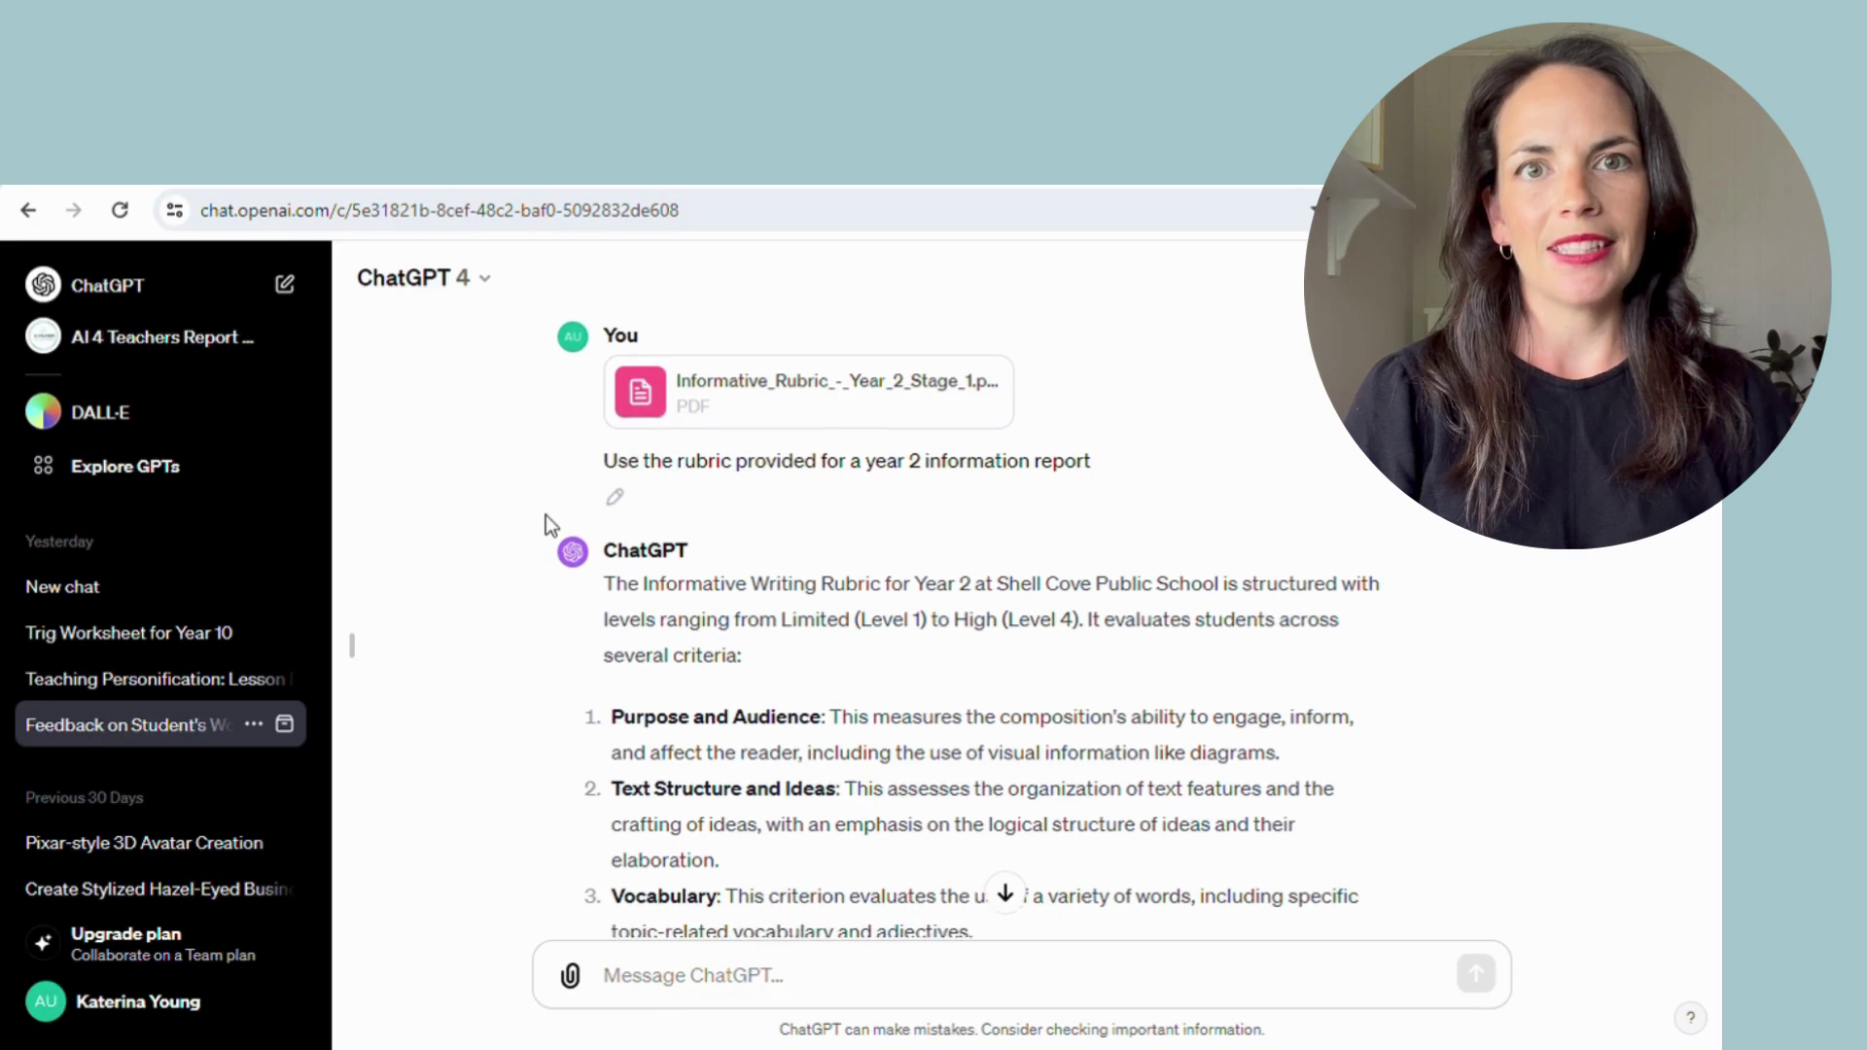
scroll(549, 526, down, 1)
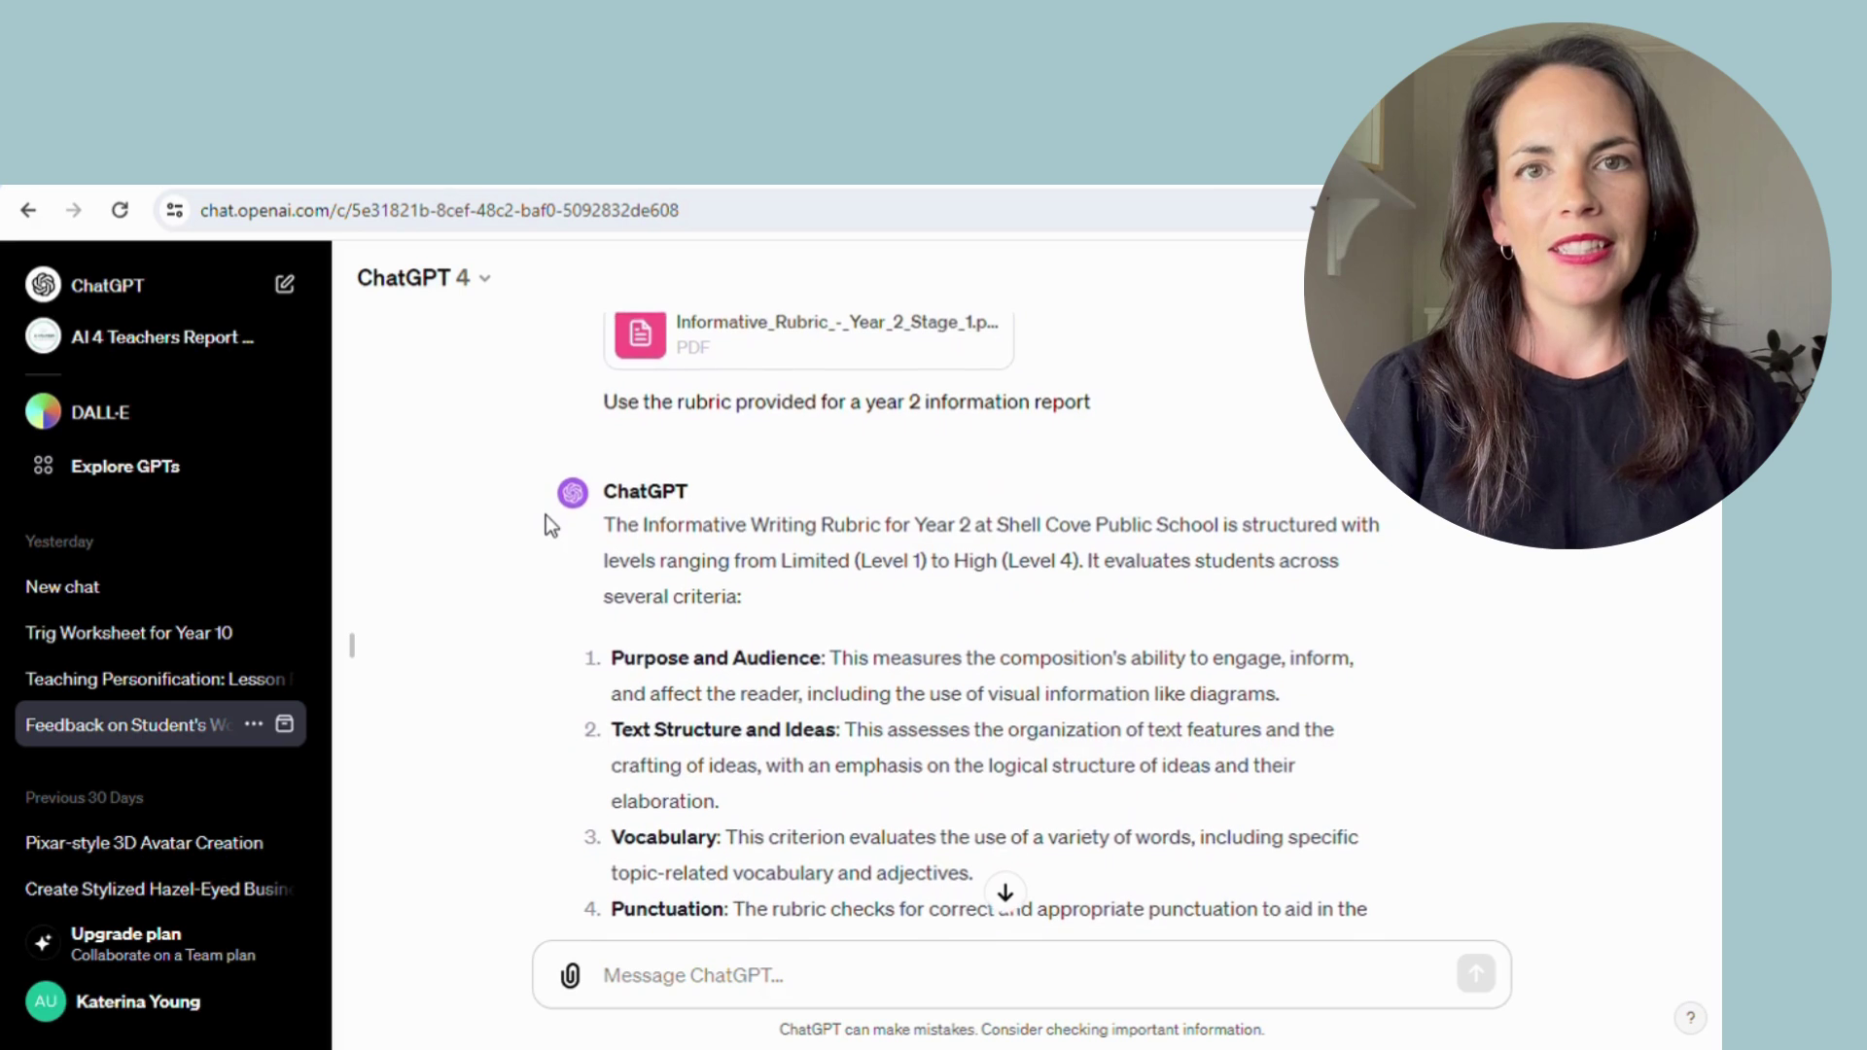
scroll(546, 516, up, 2)
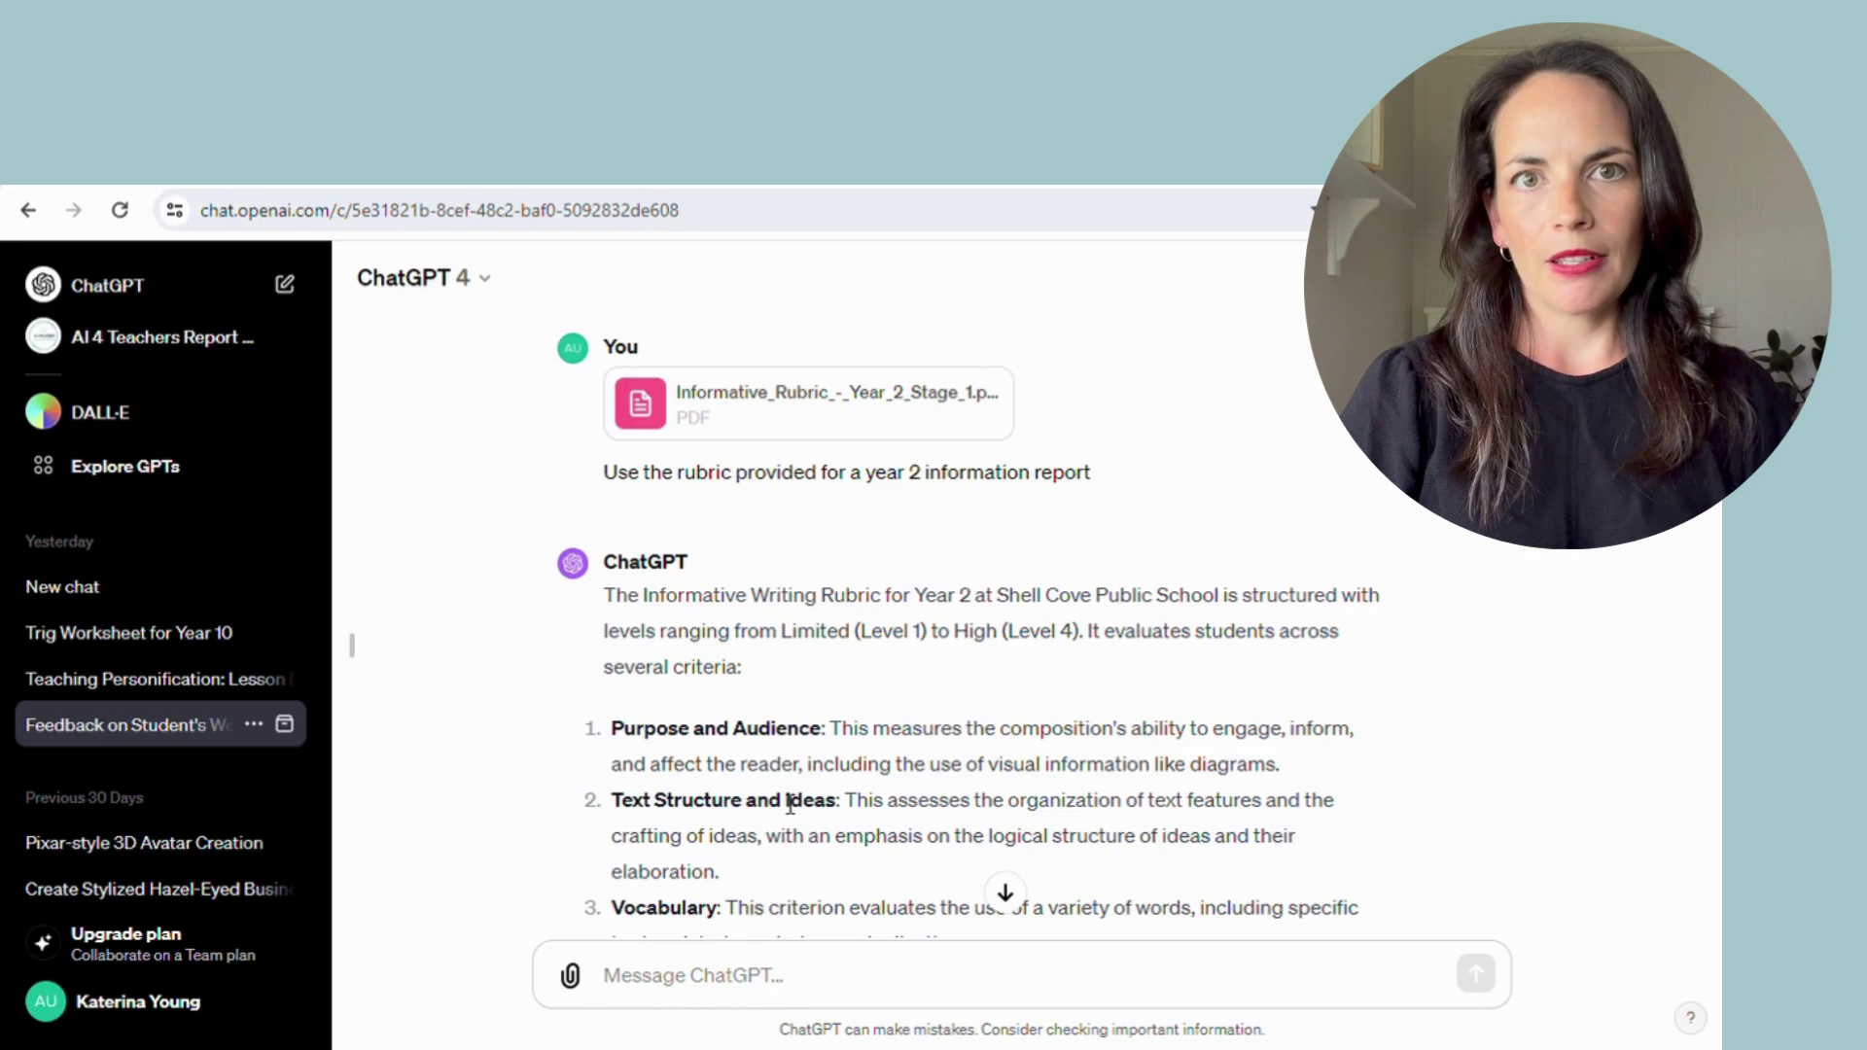
scroll(790, 805, down, 1)
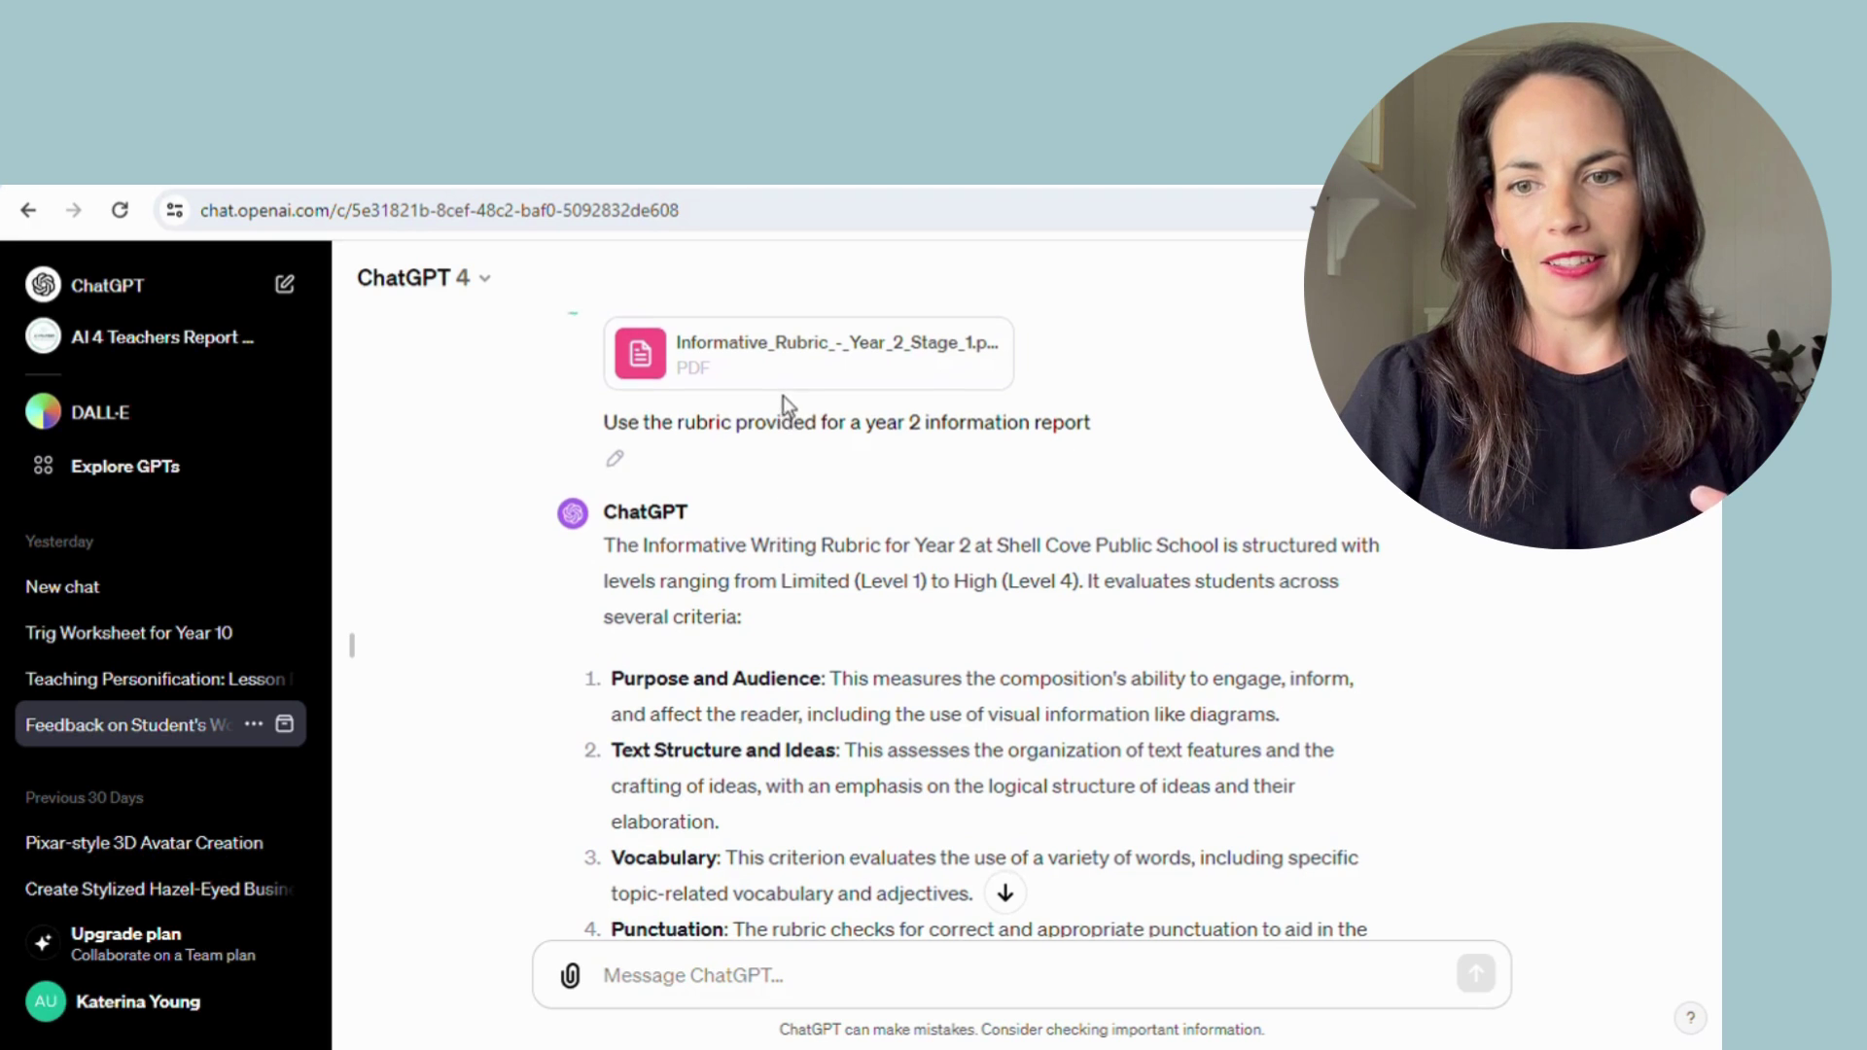
scroll(788, 407, down, 1)
scroll(784, 395, down, 2)
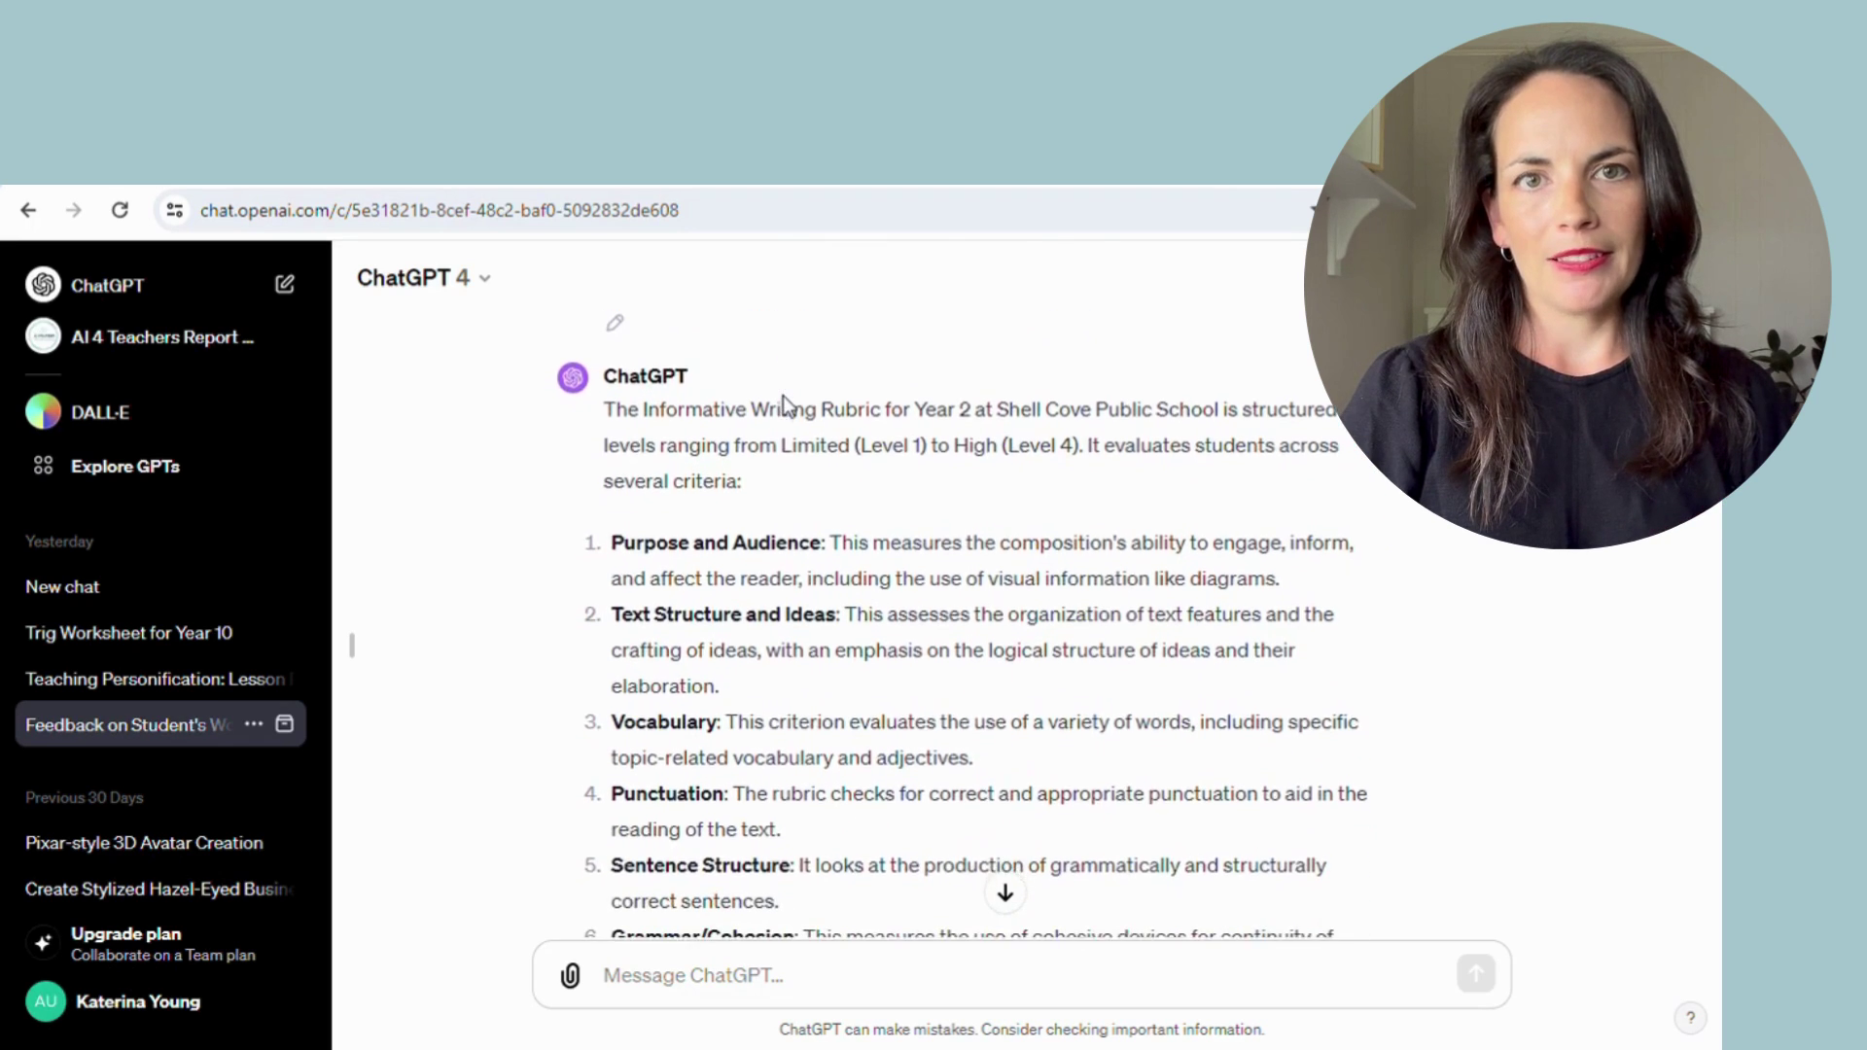
scroll(715, 595, down, 2)
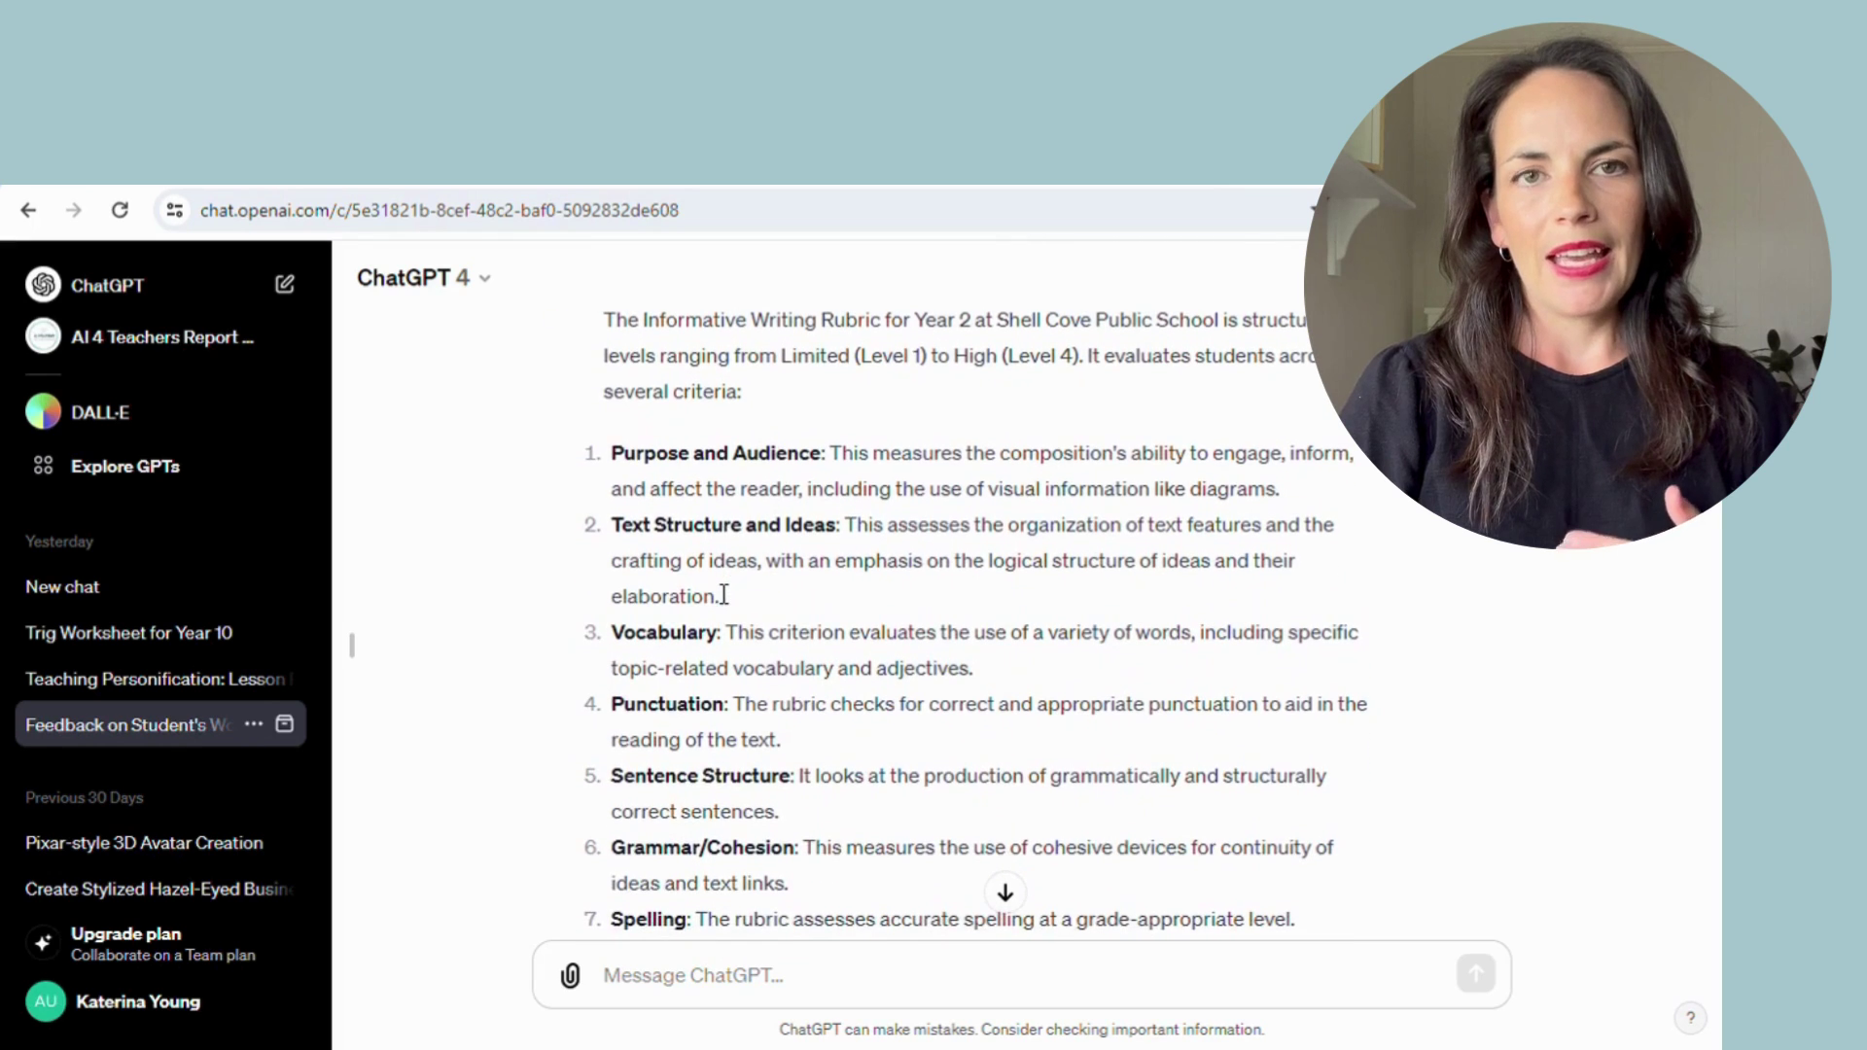
scroll(720, 607, down, 3)
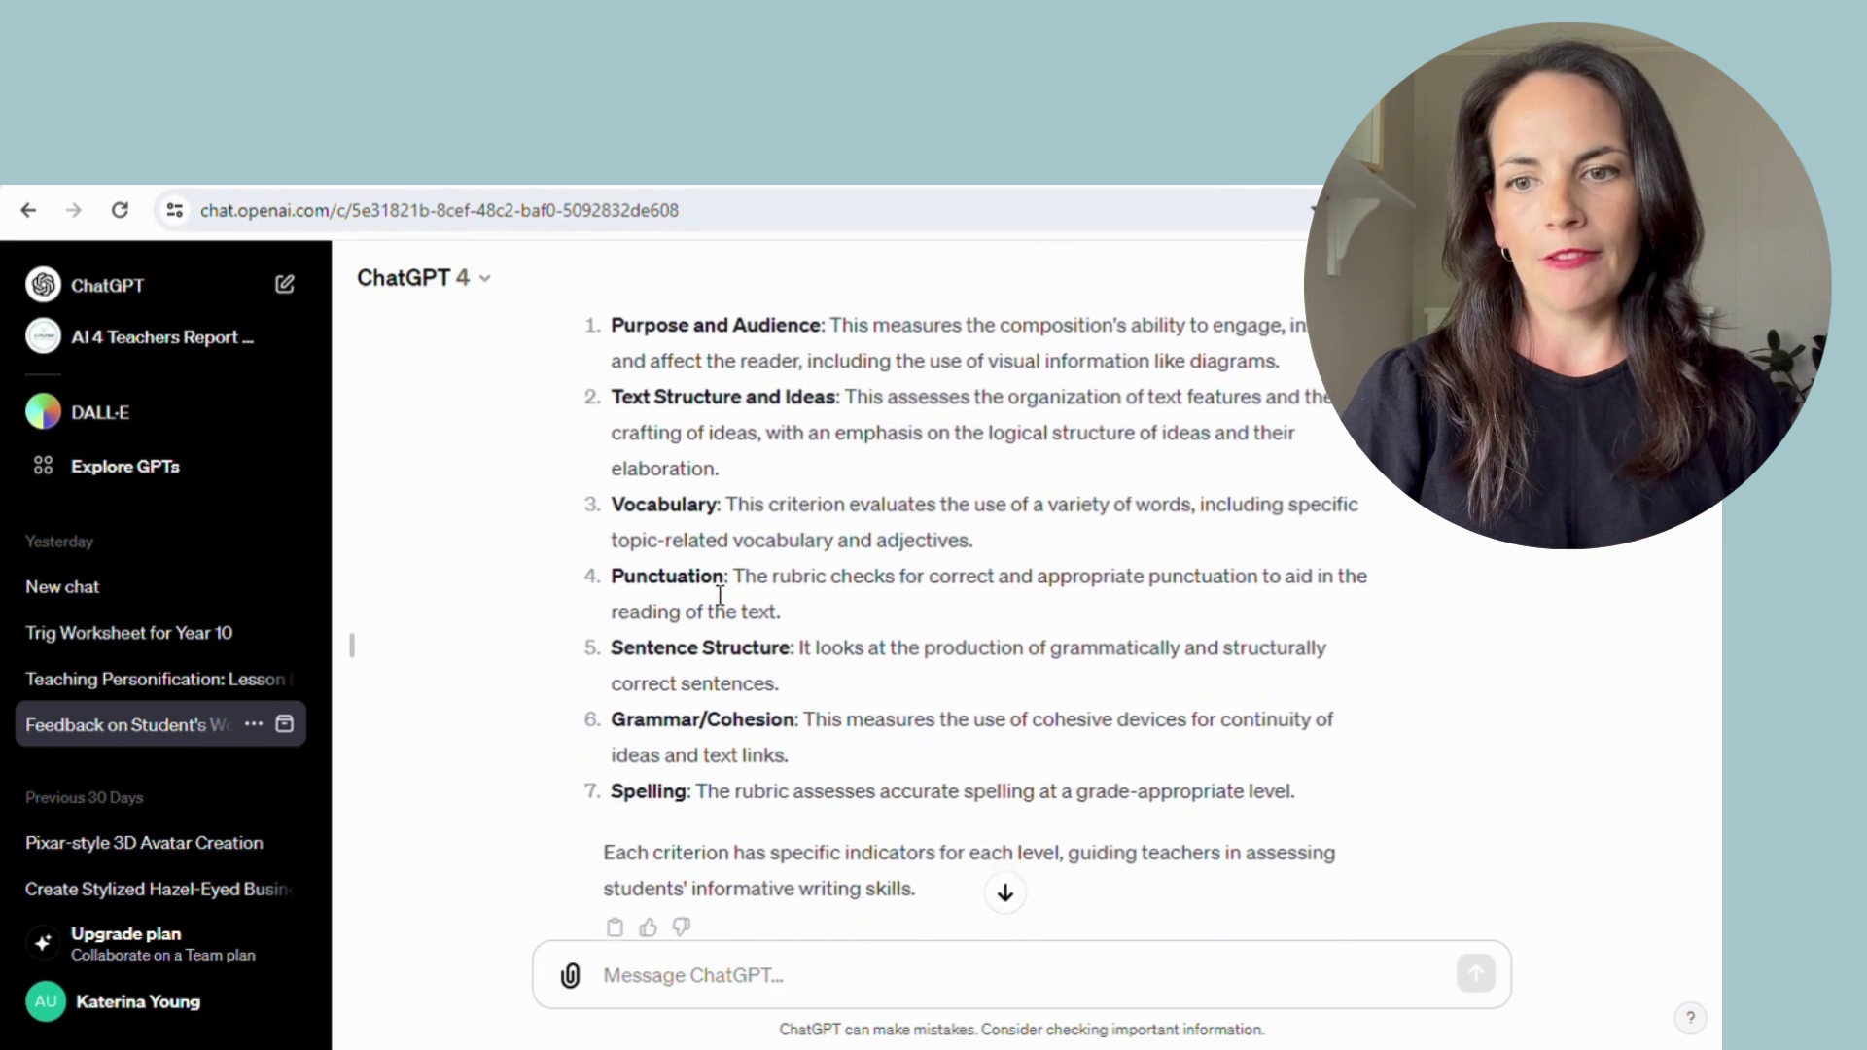
scroll(700, 707, down, 4)
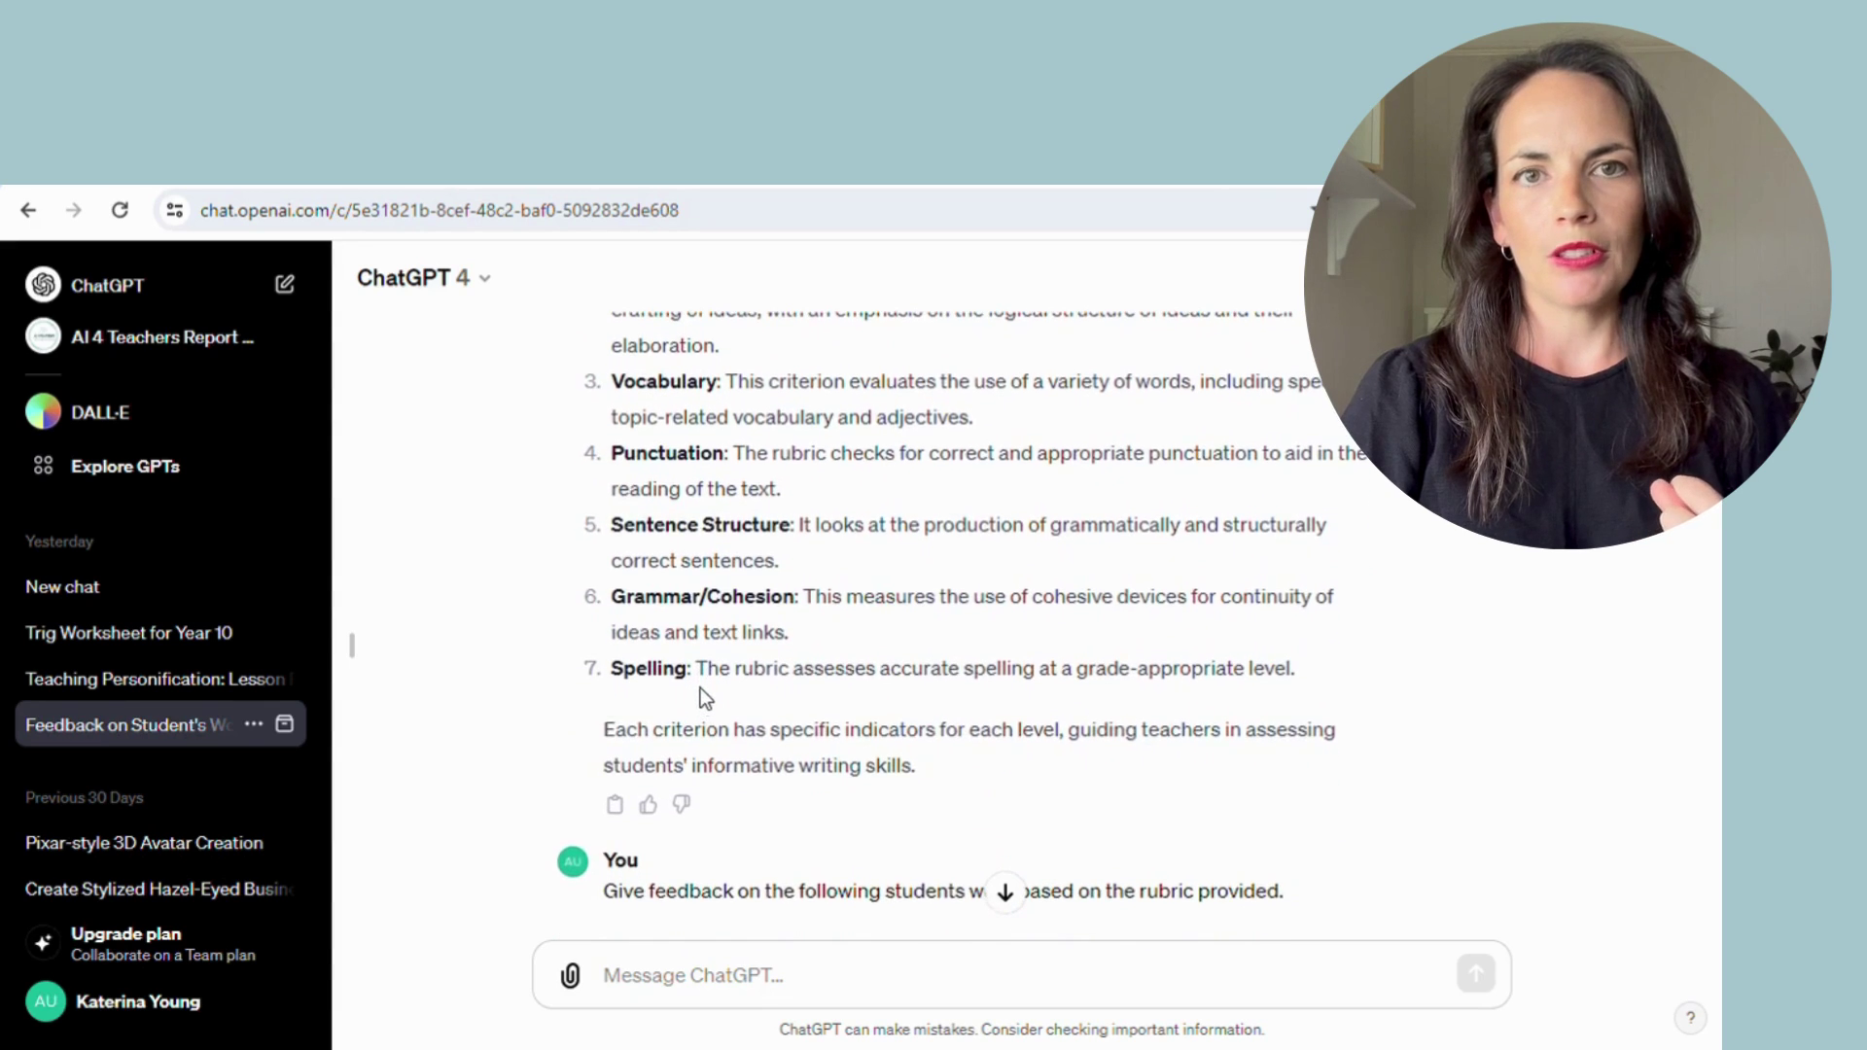
- Examine the rubric-based feedback request and the uploaded photos of the student's handwritten platypus report, including Appearance and General Information
scroll(715, 671, down, 6)
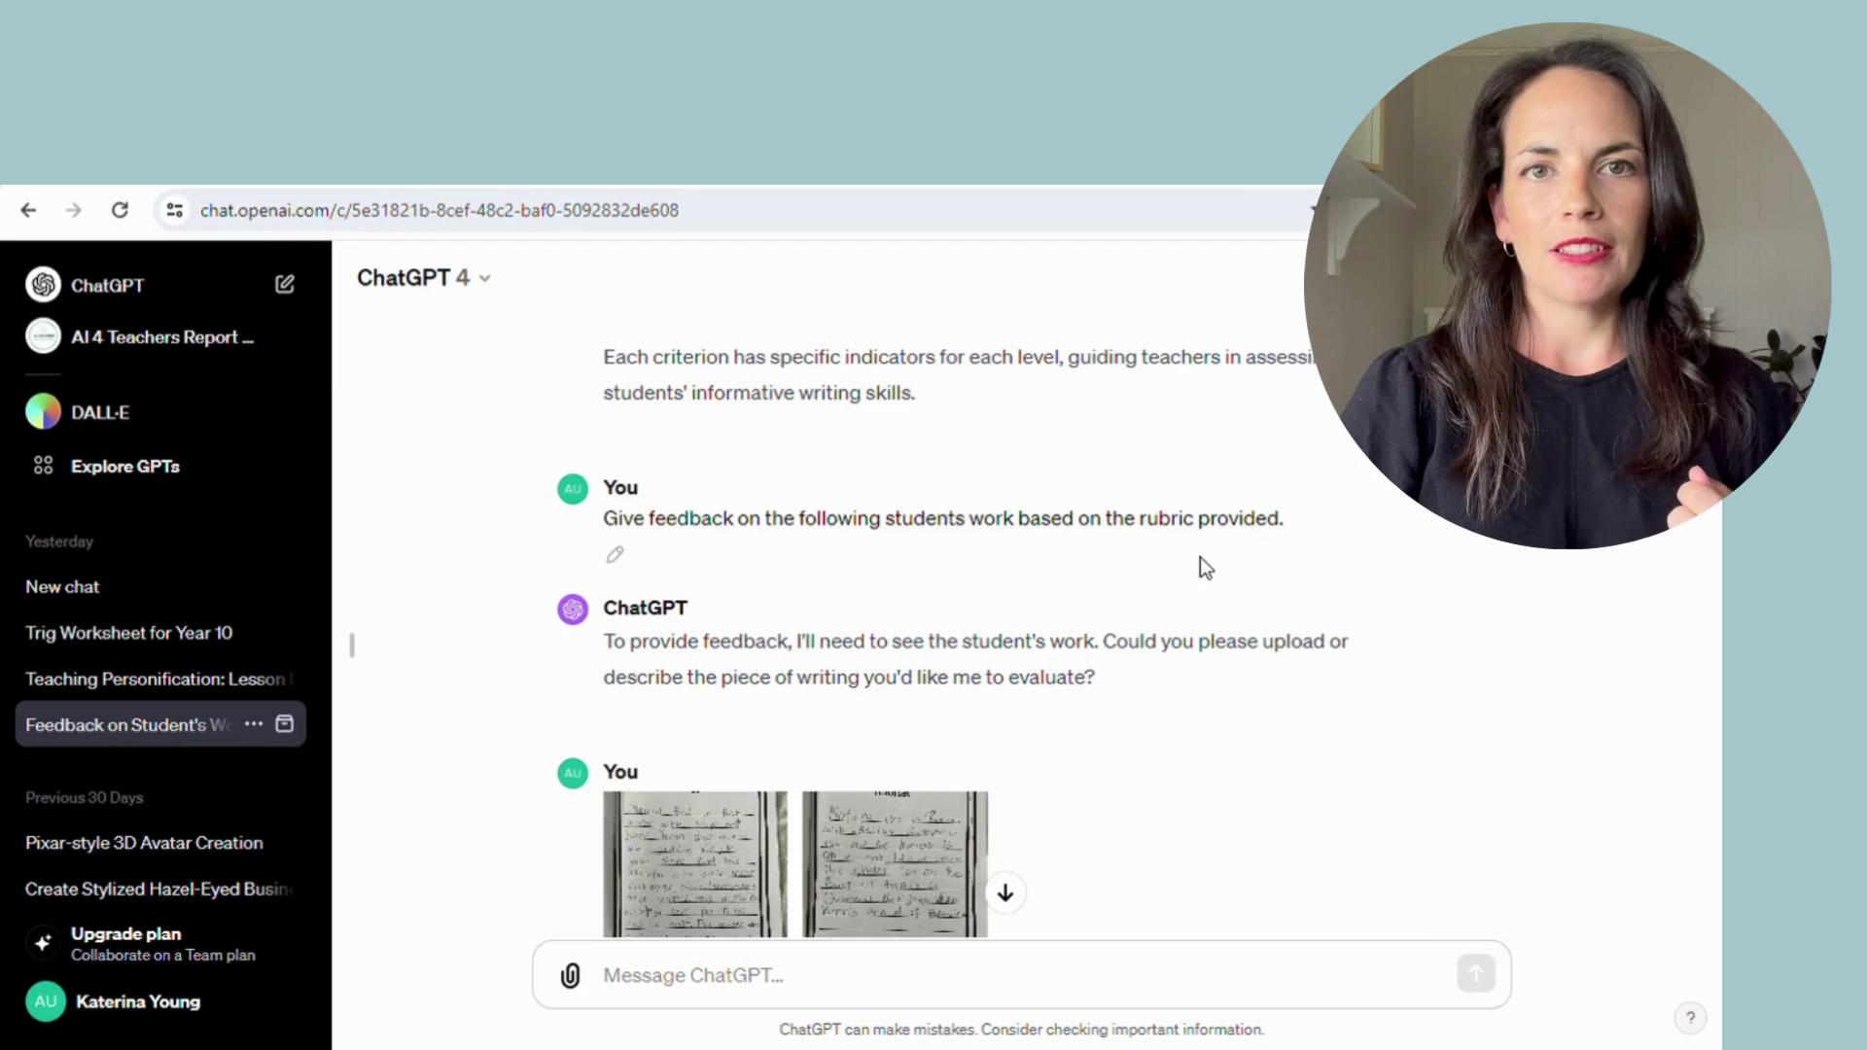
scroll(1228, 832, down, 3)
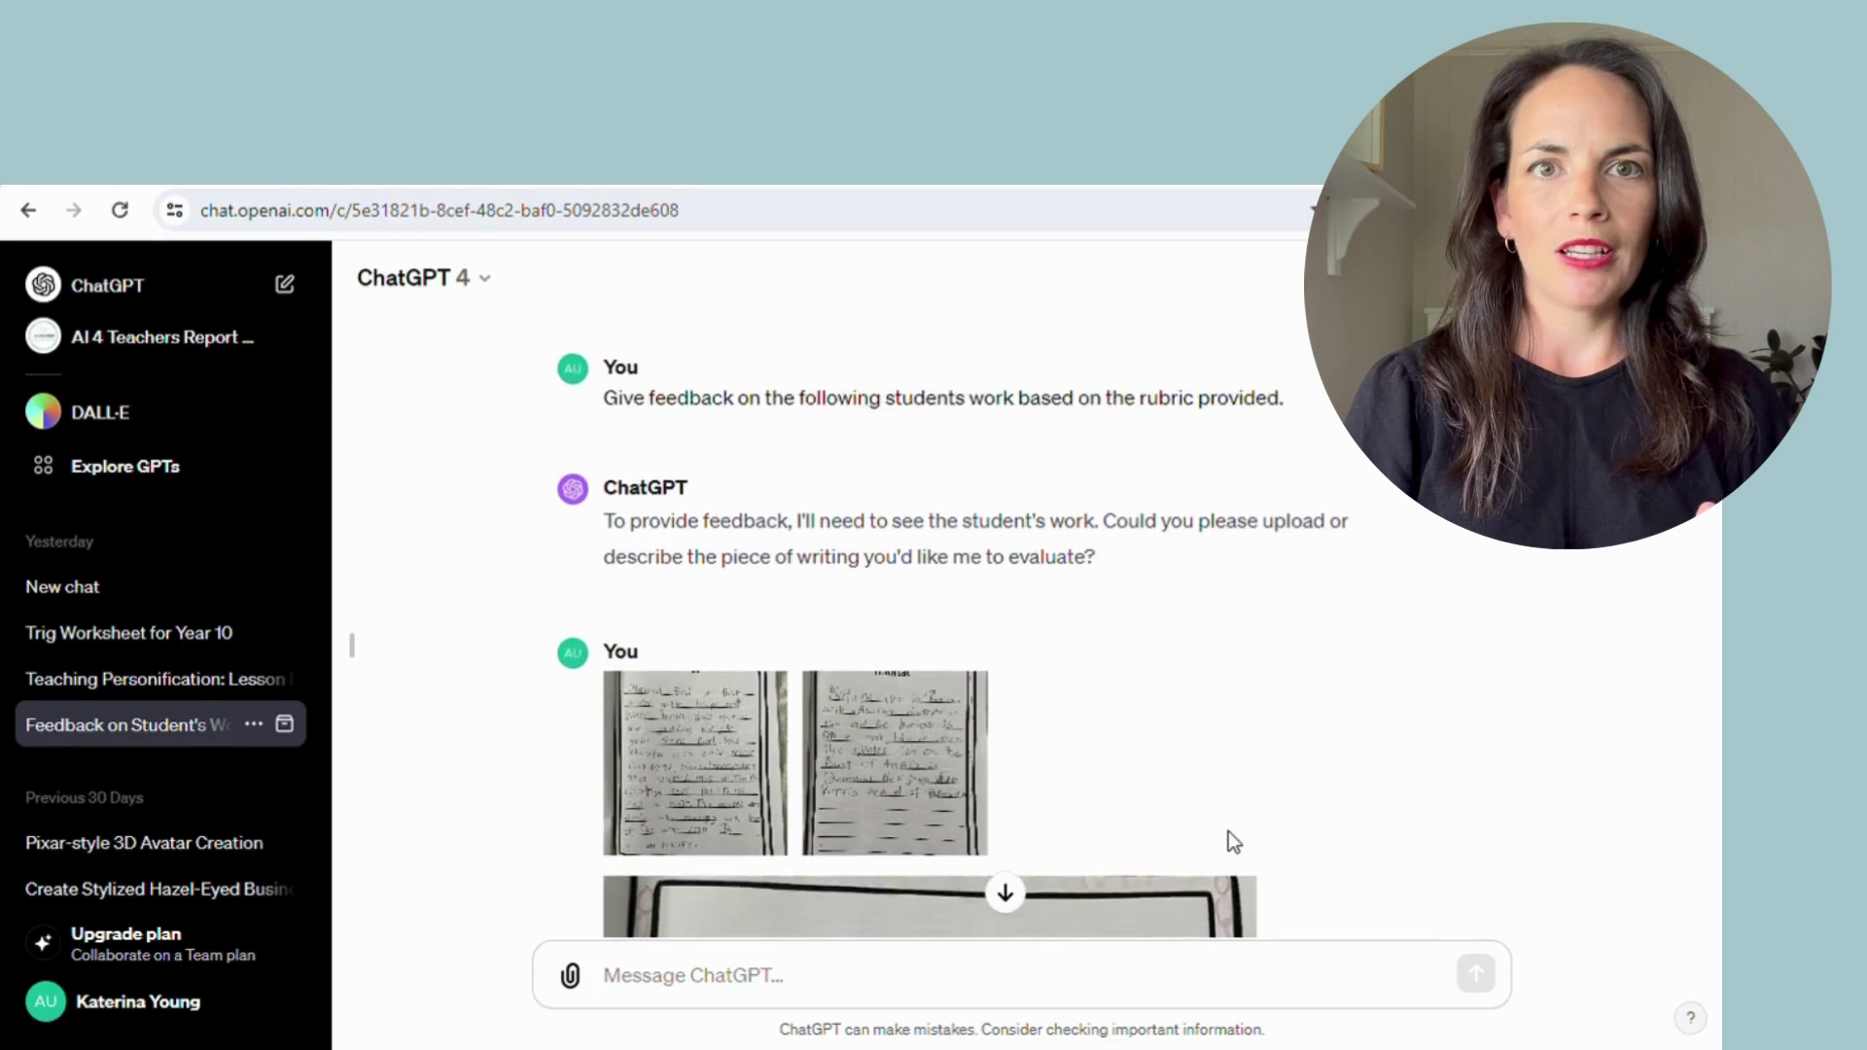
scroll(1228, 832, down, 5)
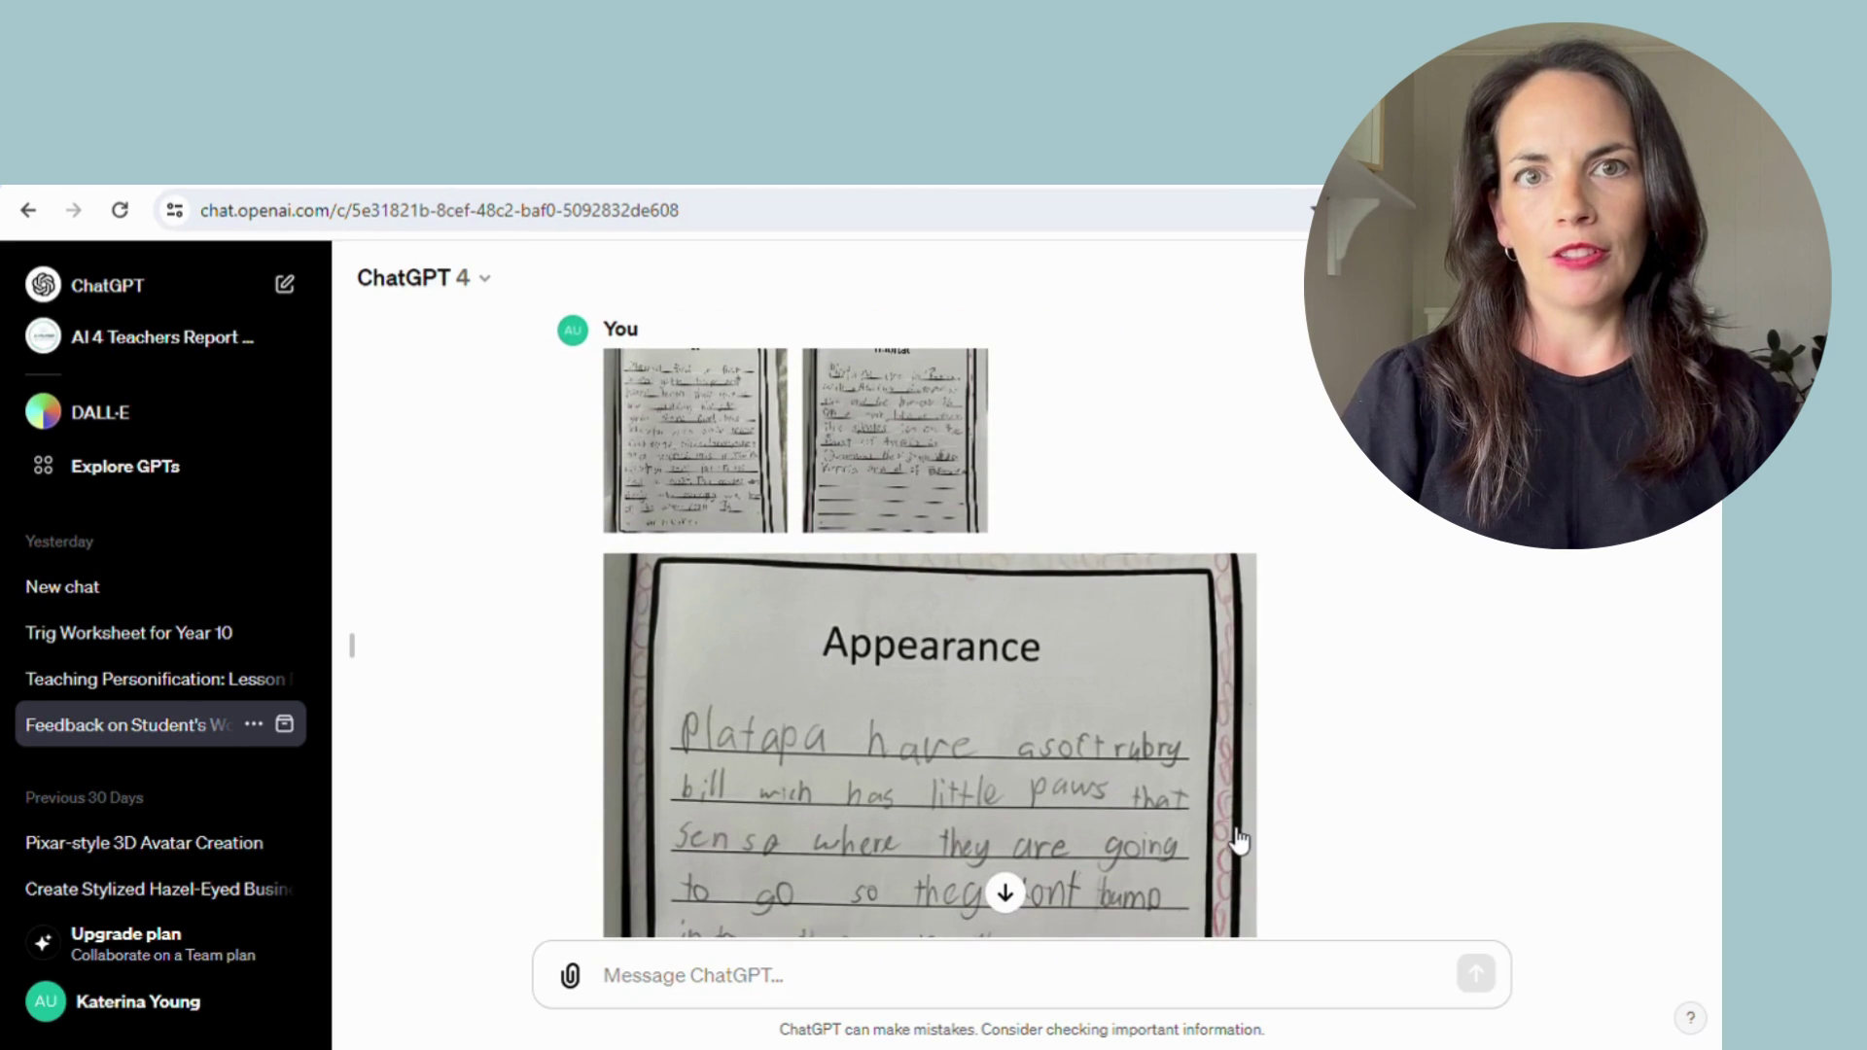
scroll(1235, 836, down, 2)
scroll(1238, 838, down, 5)
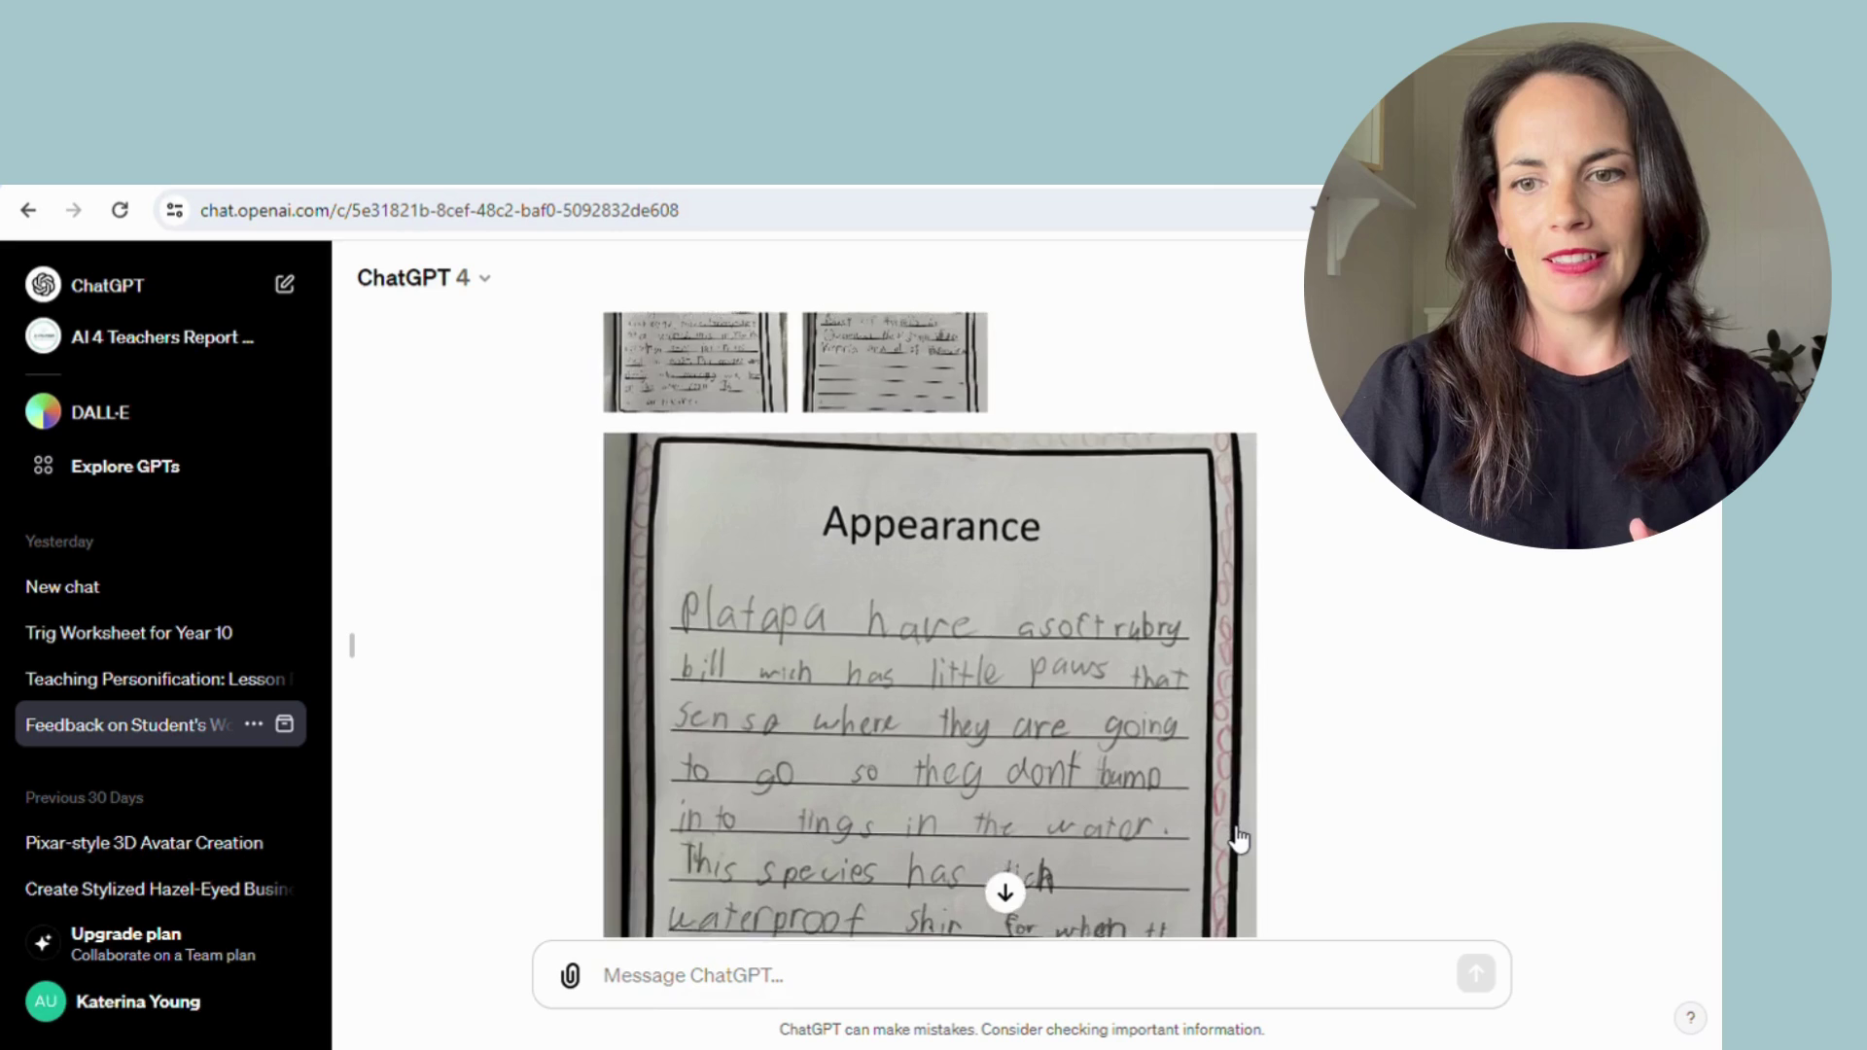
scroll(1238, 839, down, 5)
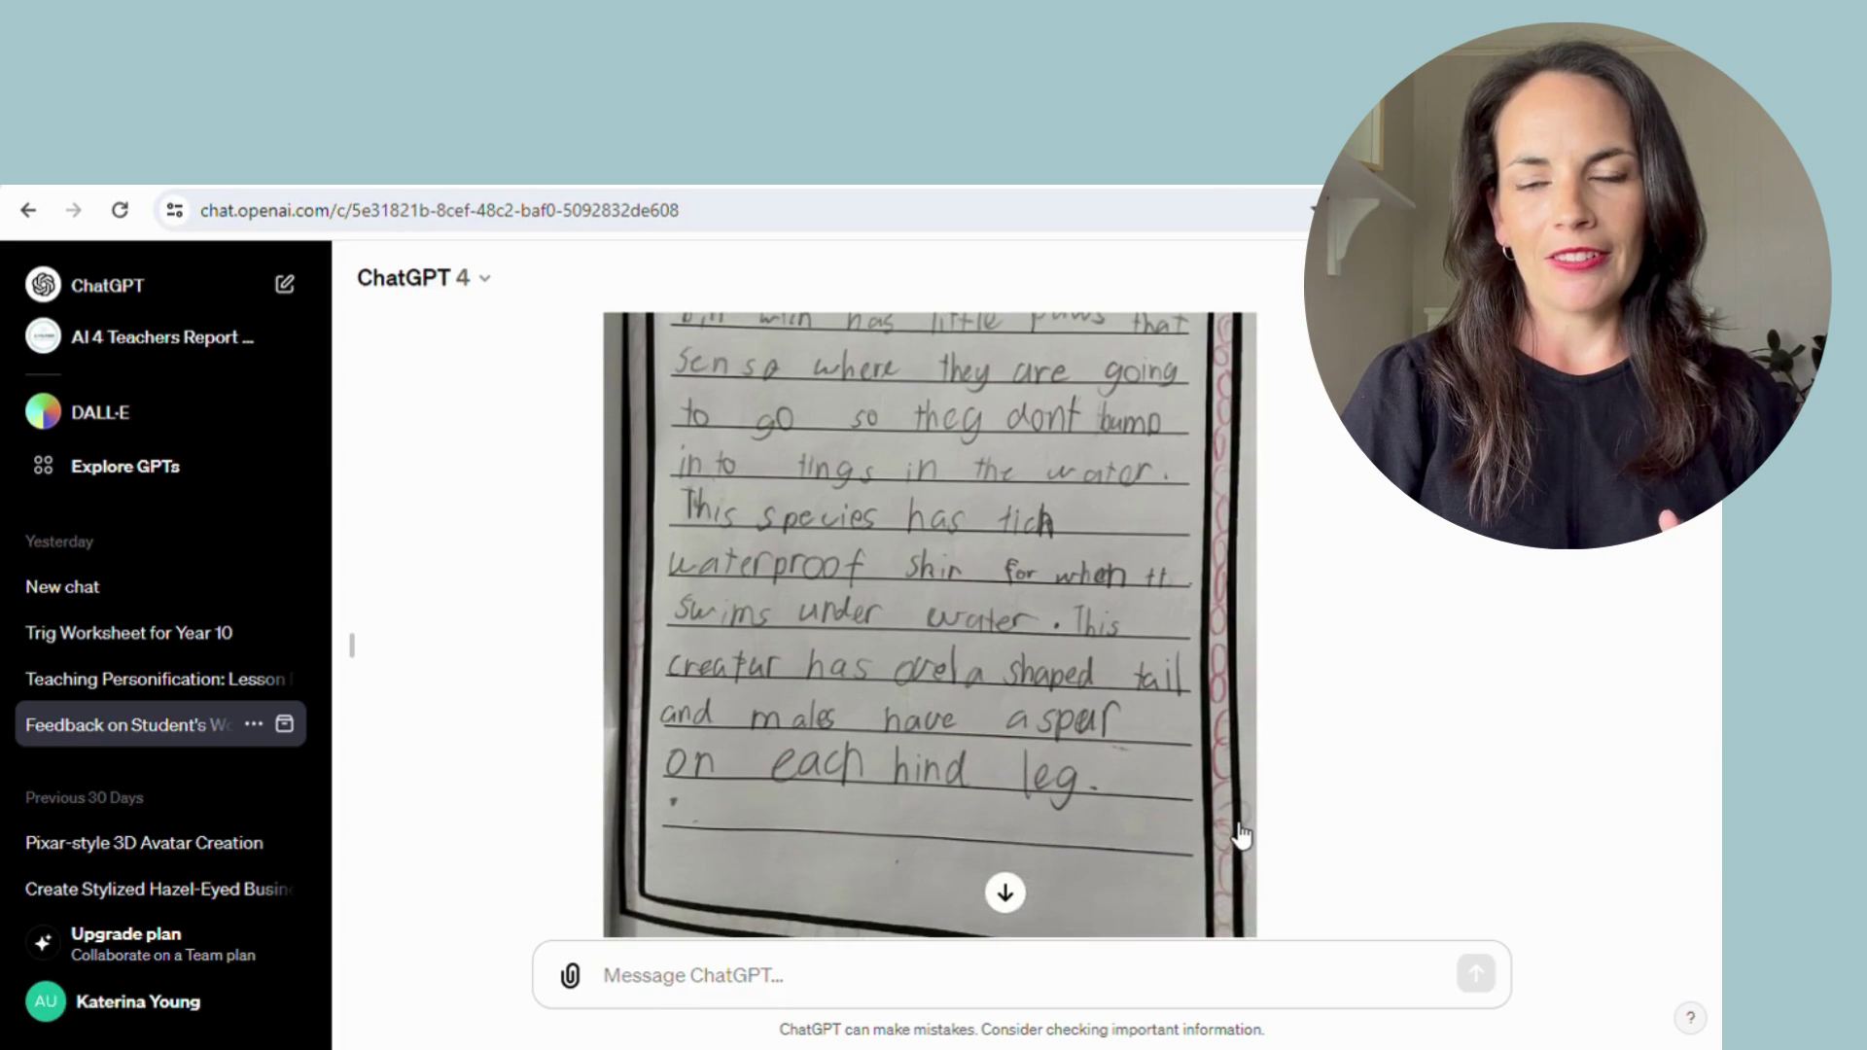
scroll(1242, 828, down, 7)
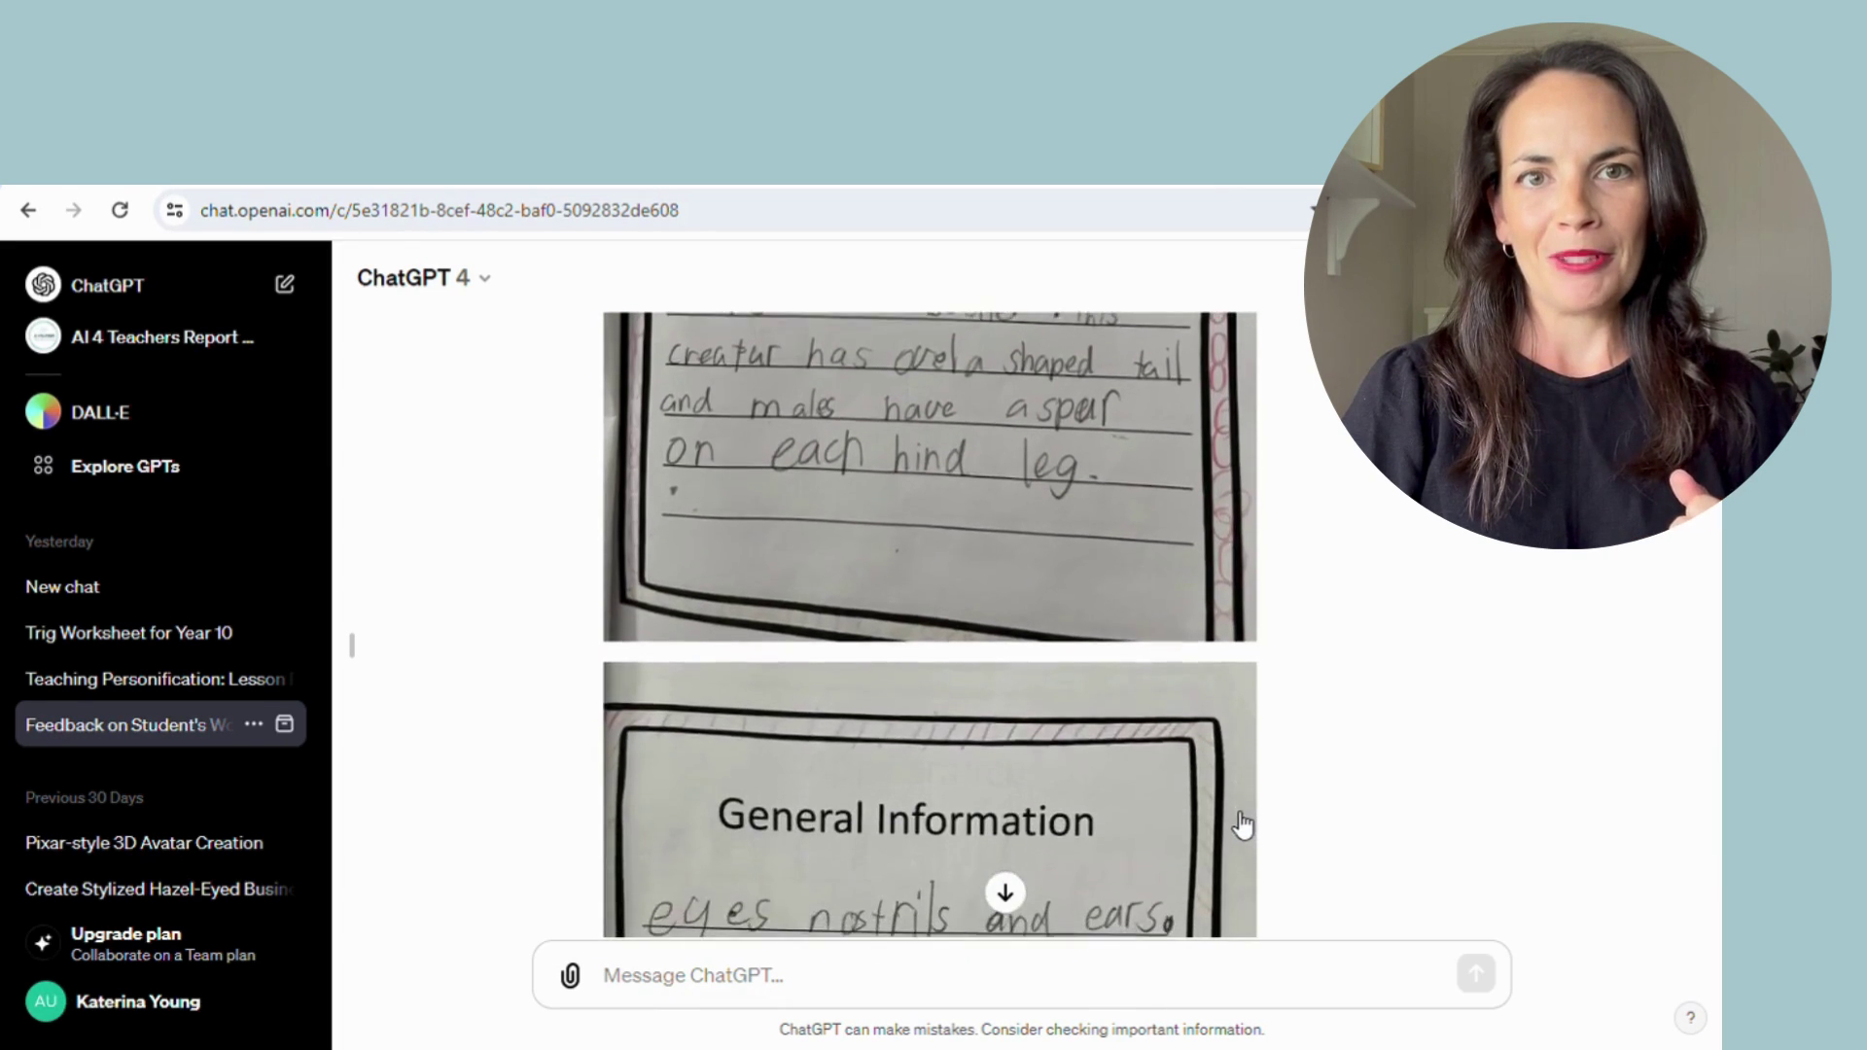
scroll(1243, 822, down, 3)
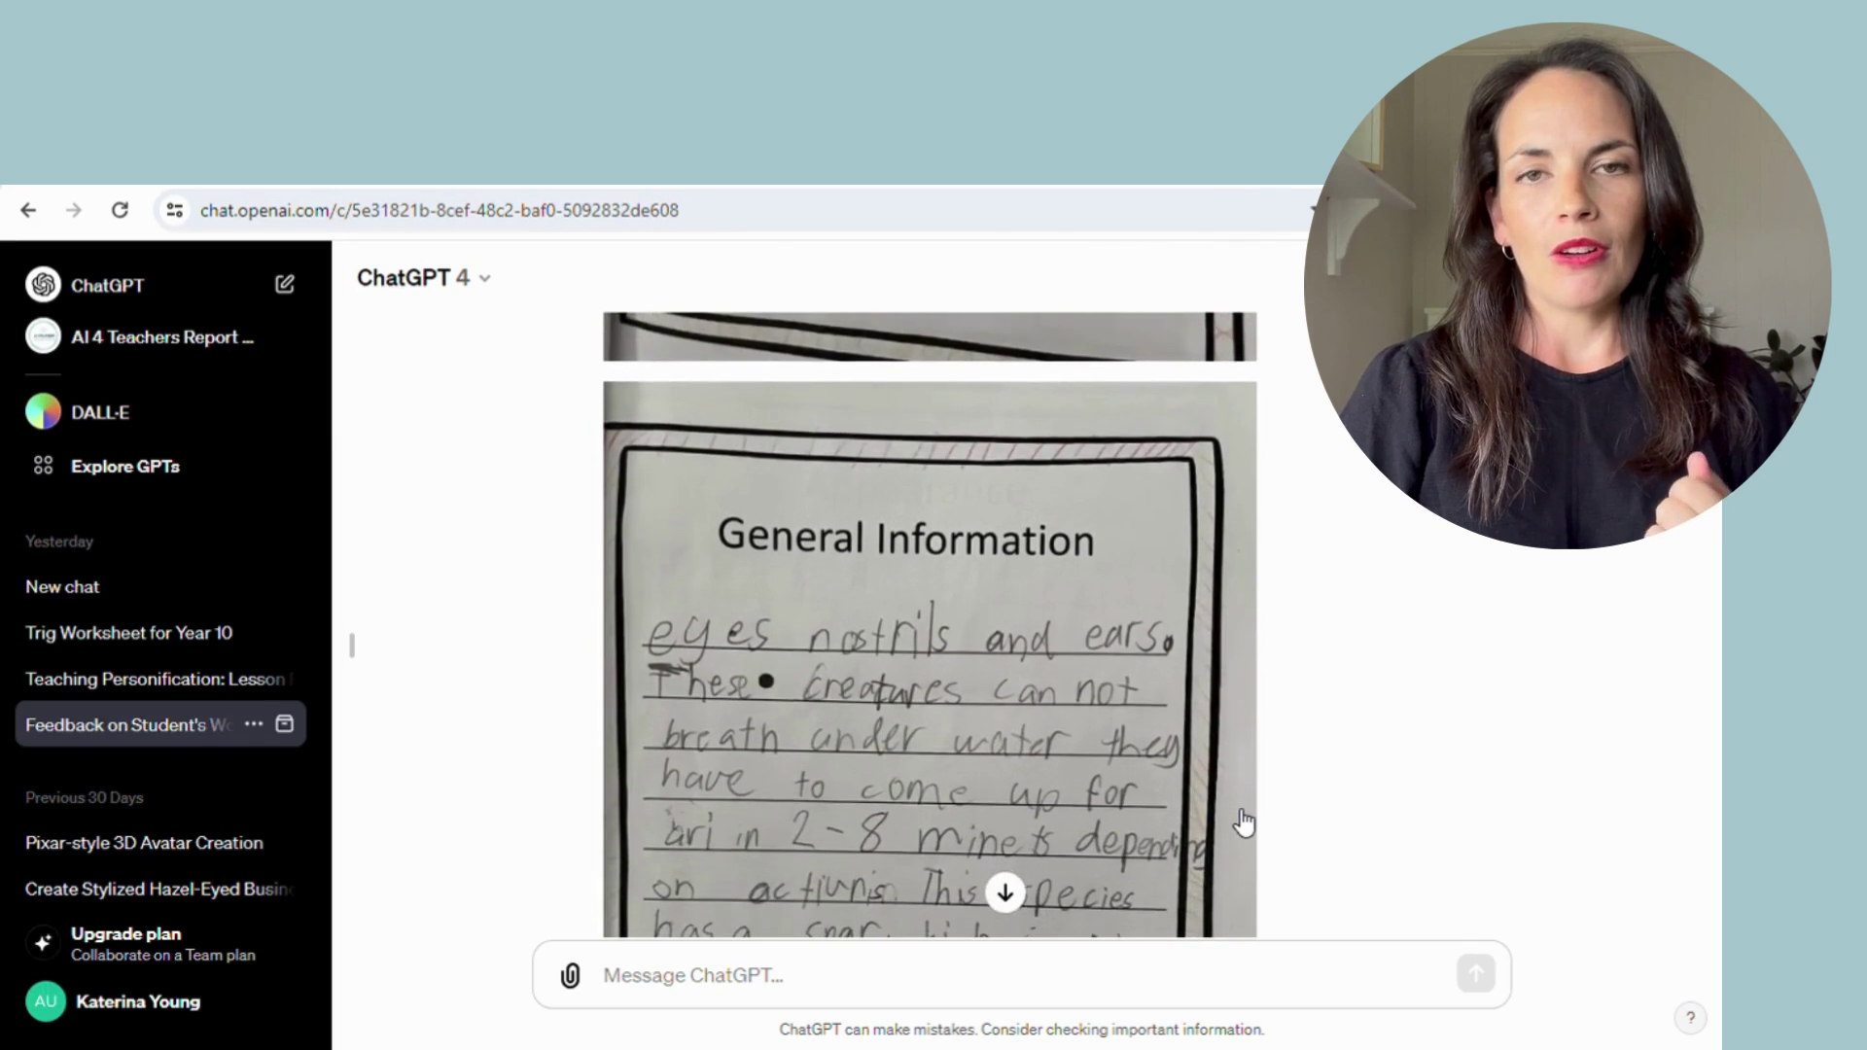
scroll(1245, 822, down, 4)
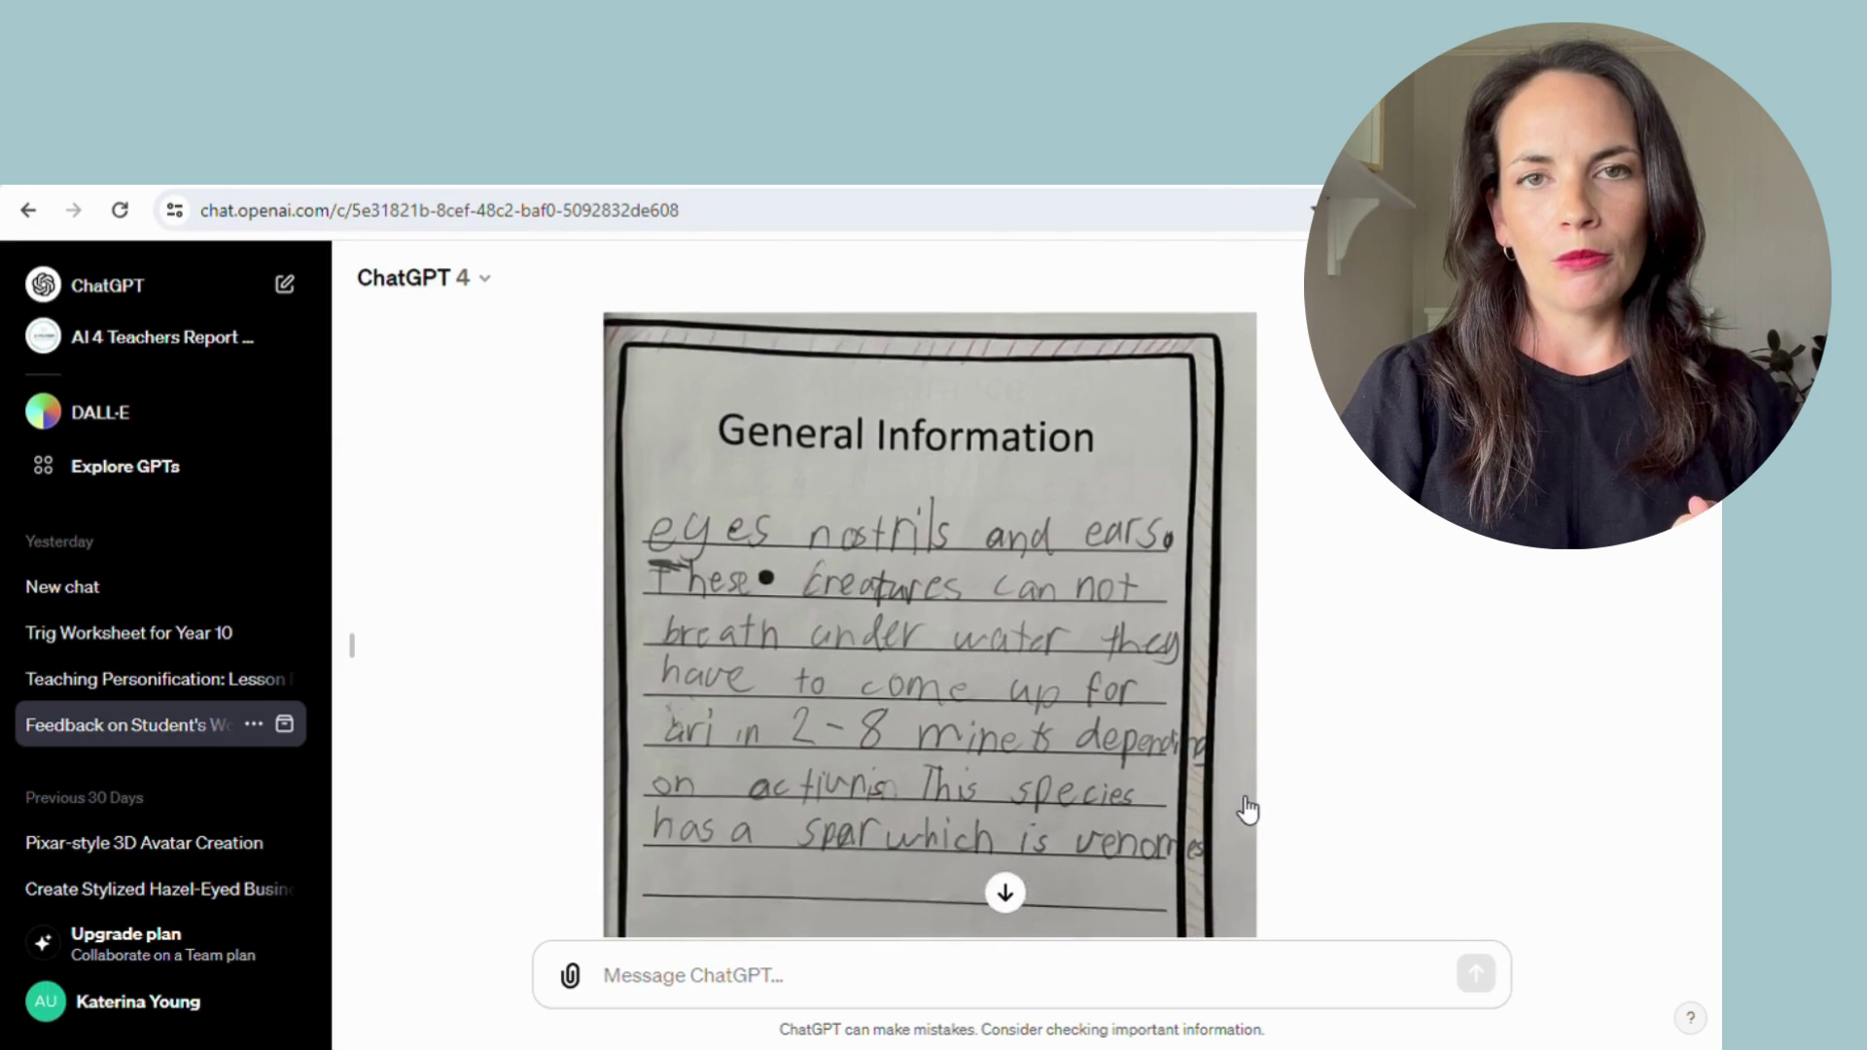
scroll(1247, 809, down, 2)
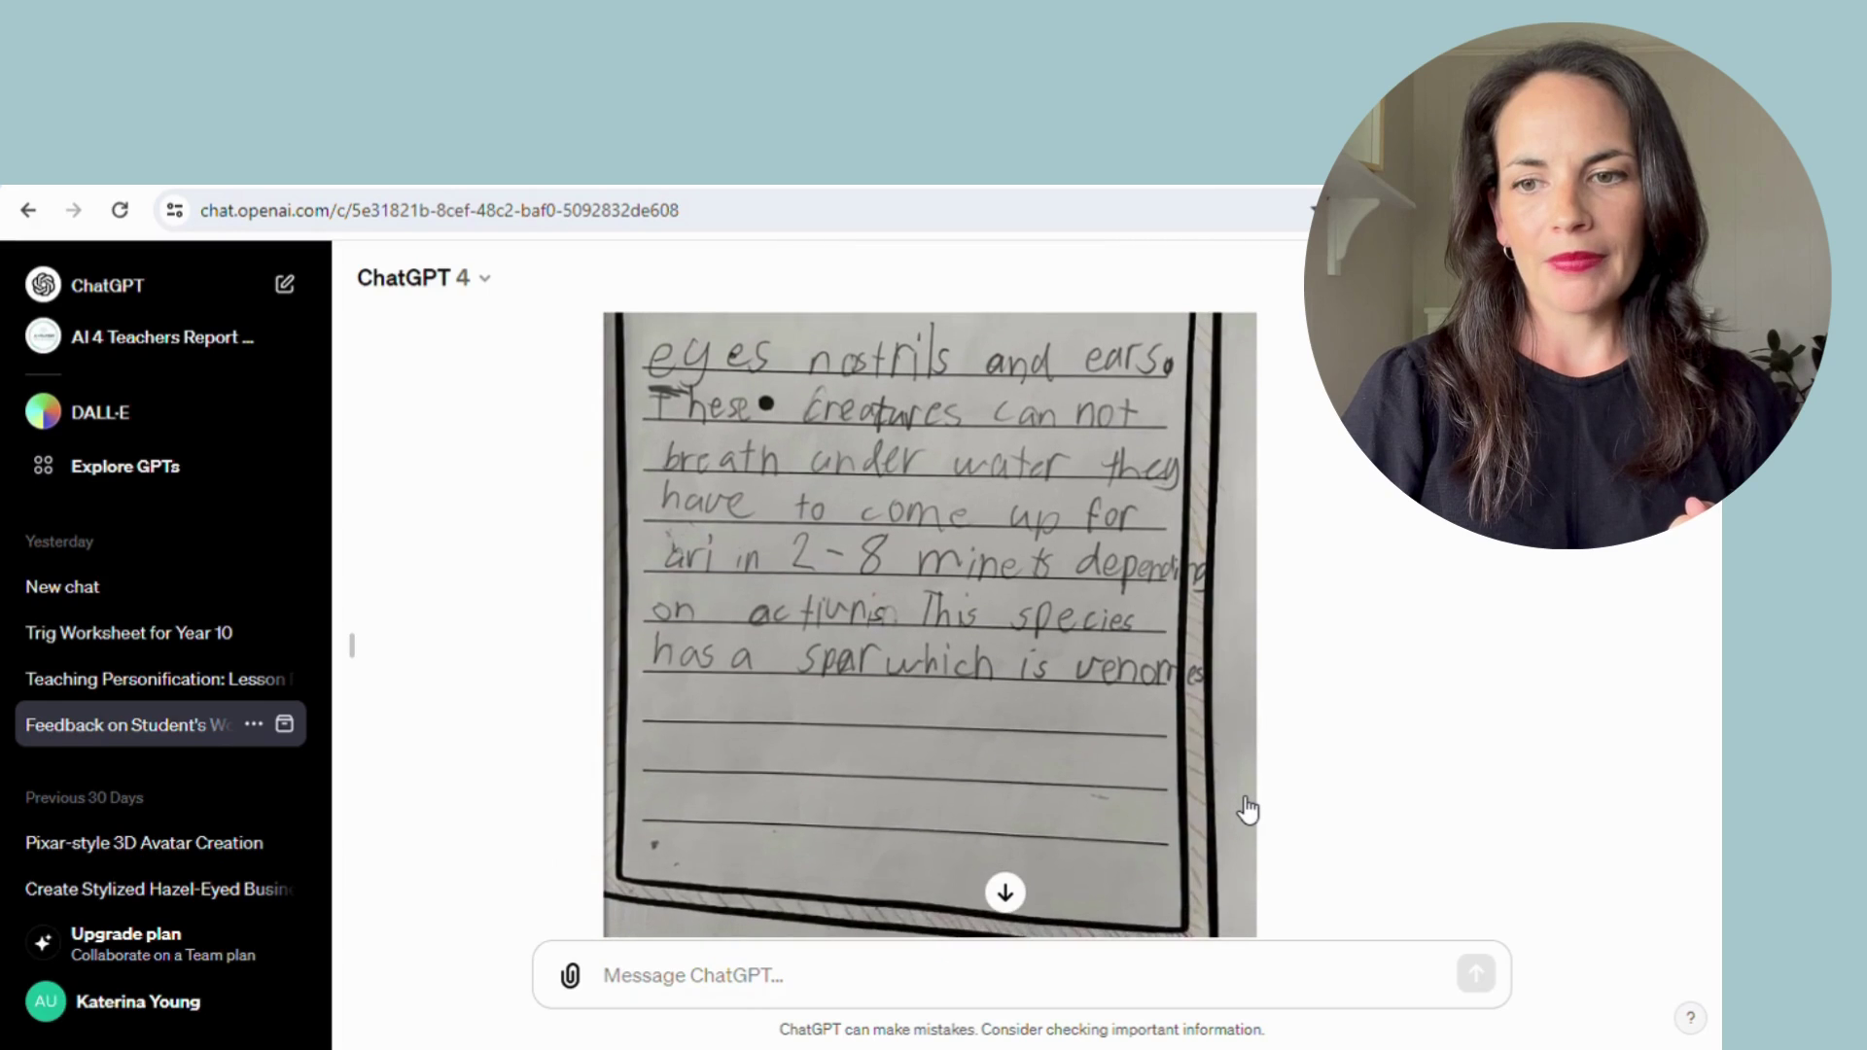
- Read the rubric-based feedback on the student's platypus report, covering each criterion and the overall comment
scroll(1248, 807, down, 6)
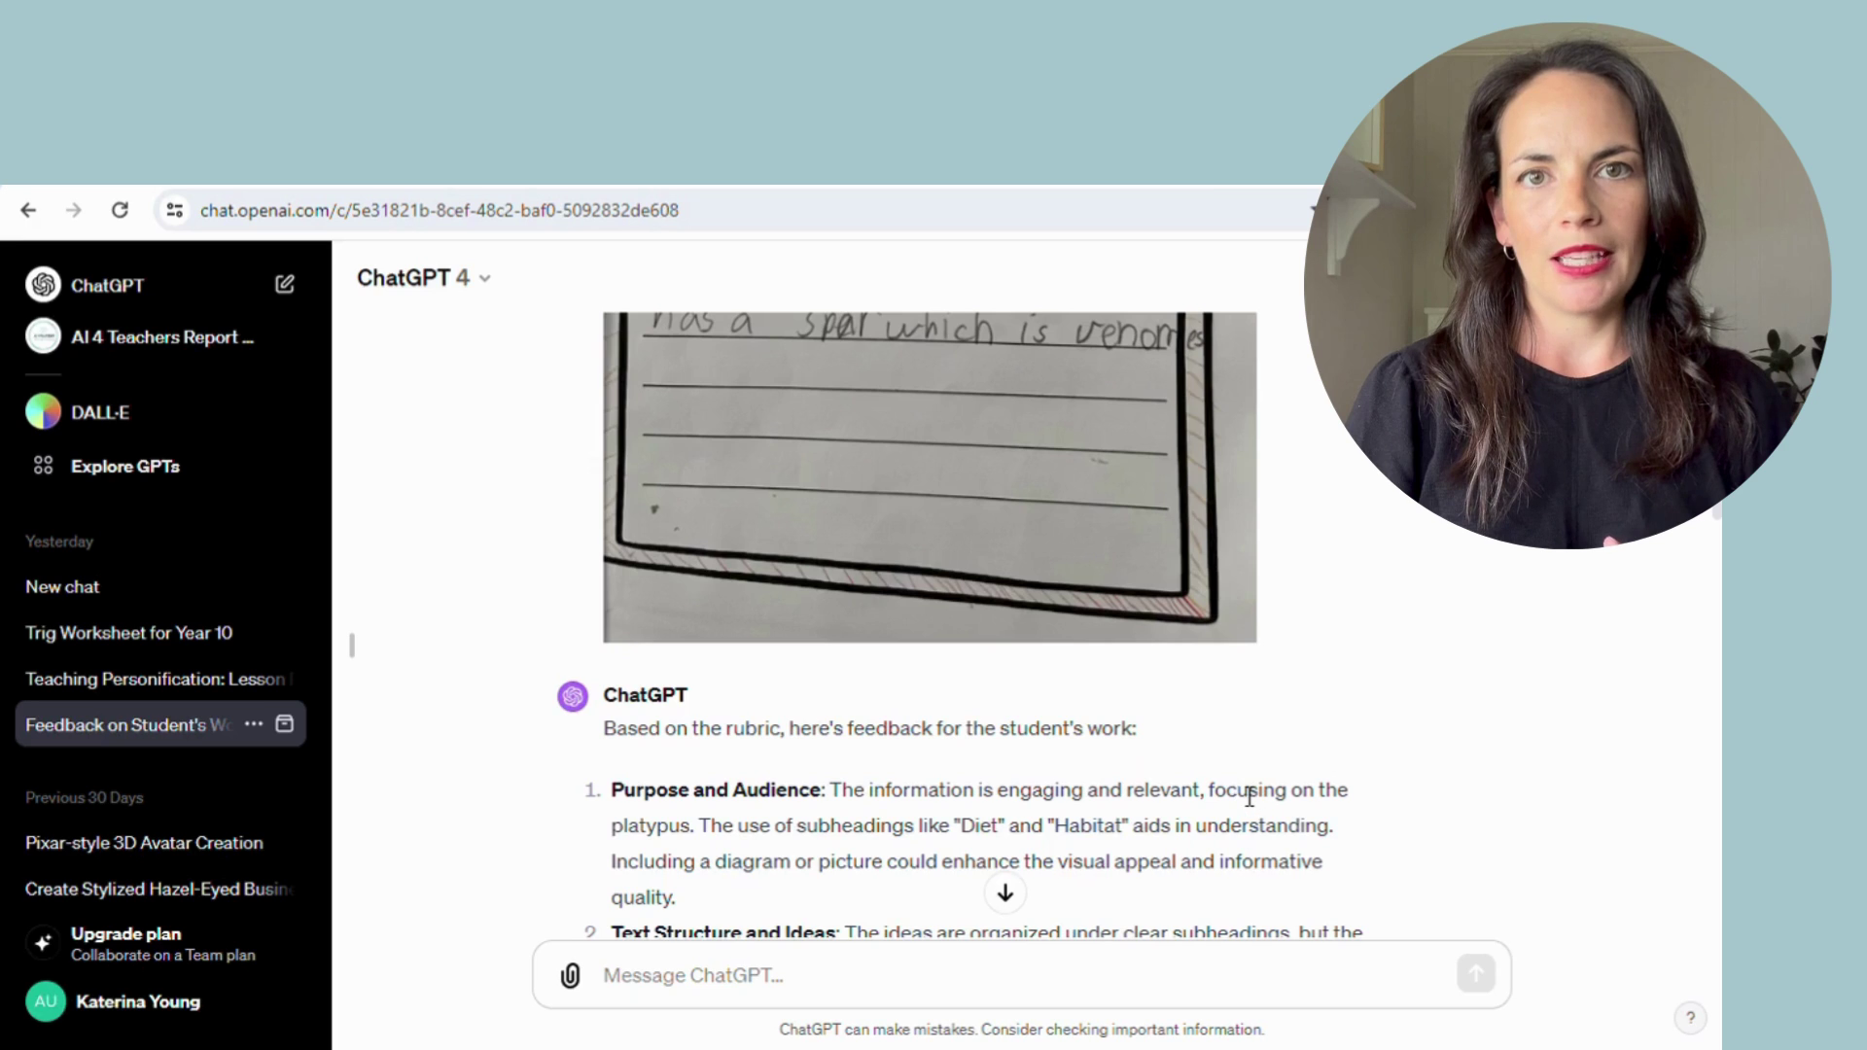
scroll(1237, 772, down, 2)
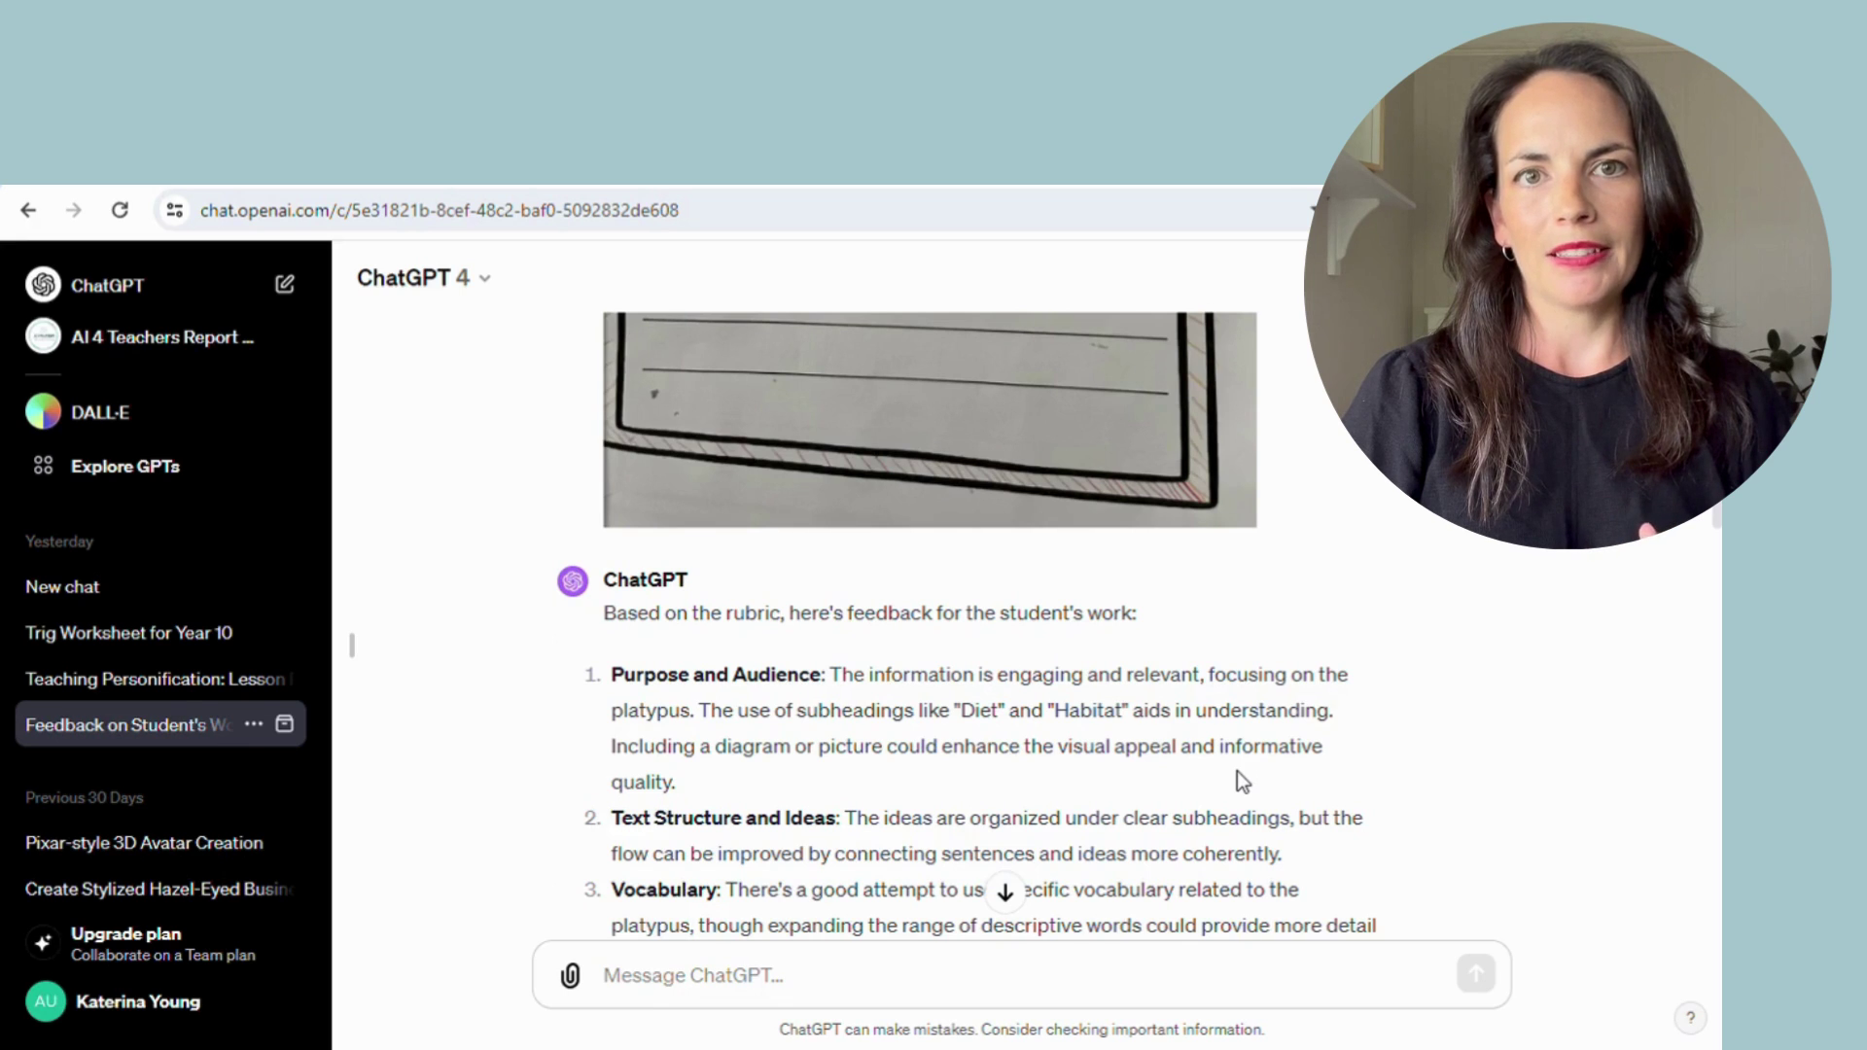
scroll(1237, 765, down, 3)
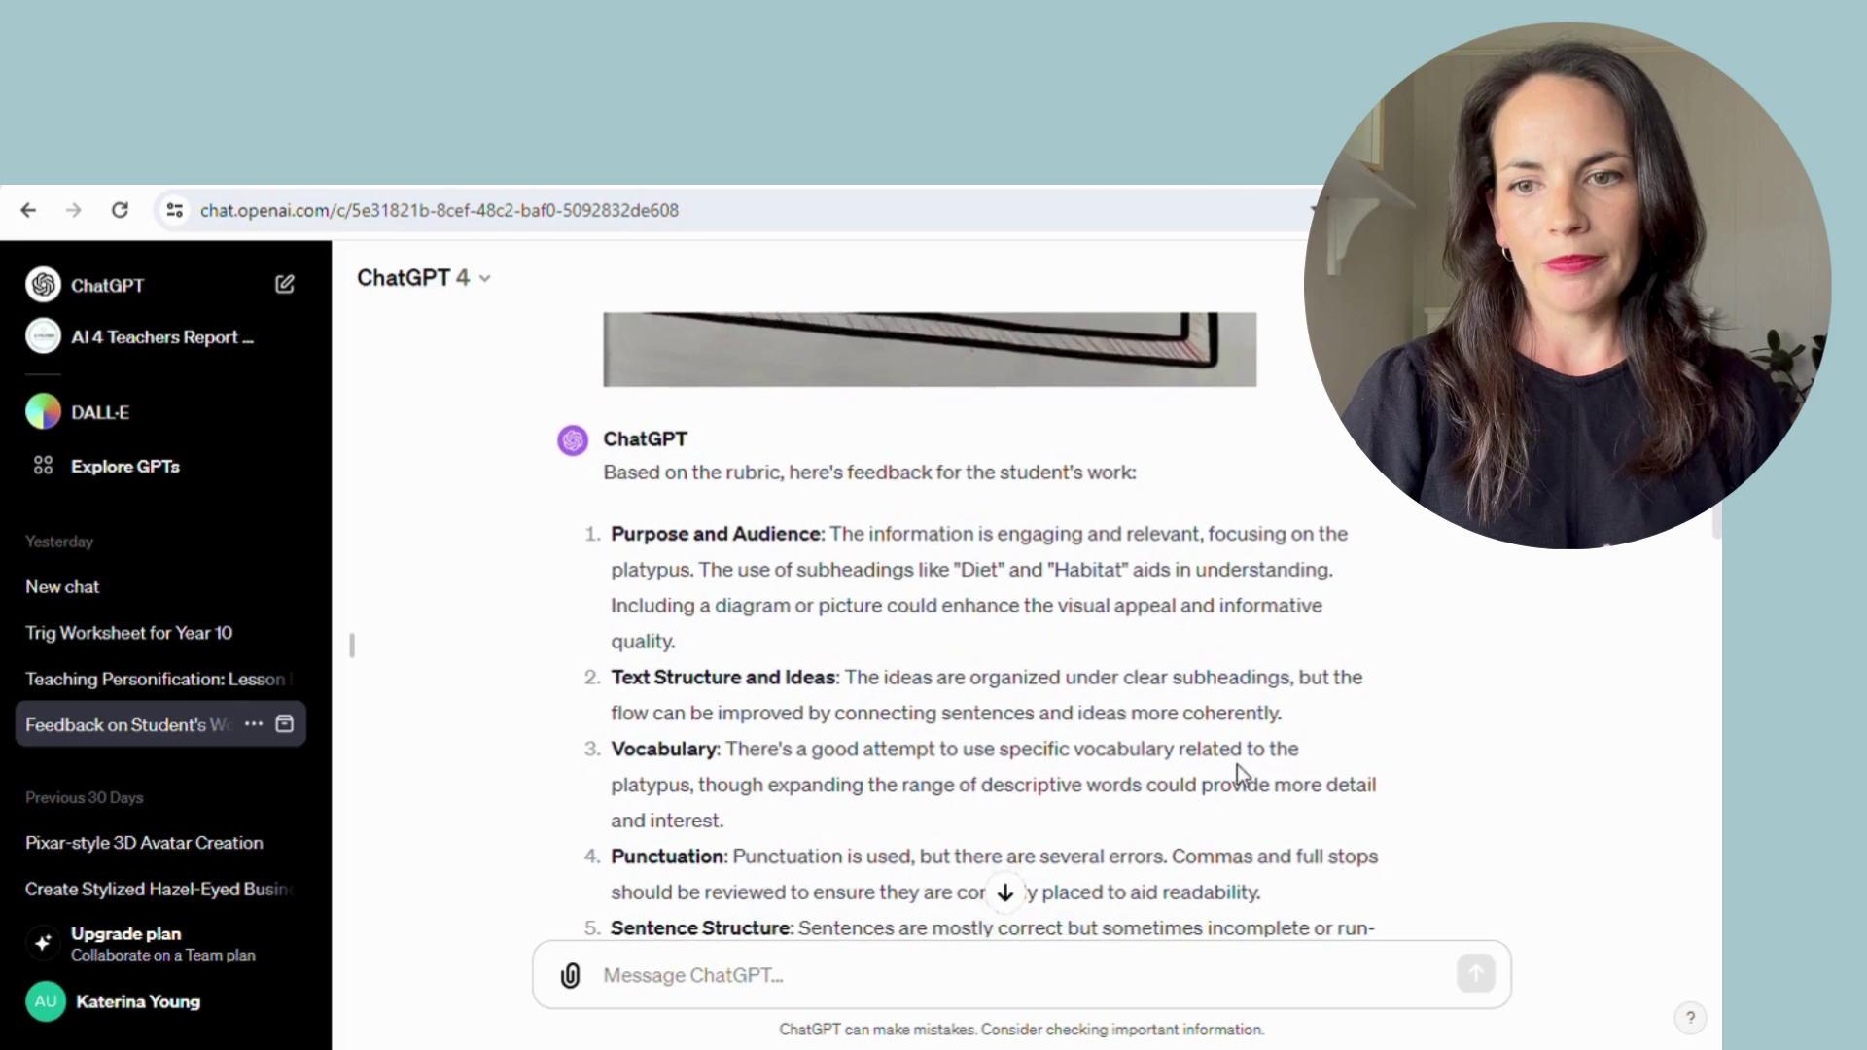
scroll(1237, 764, down, 1)
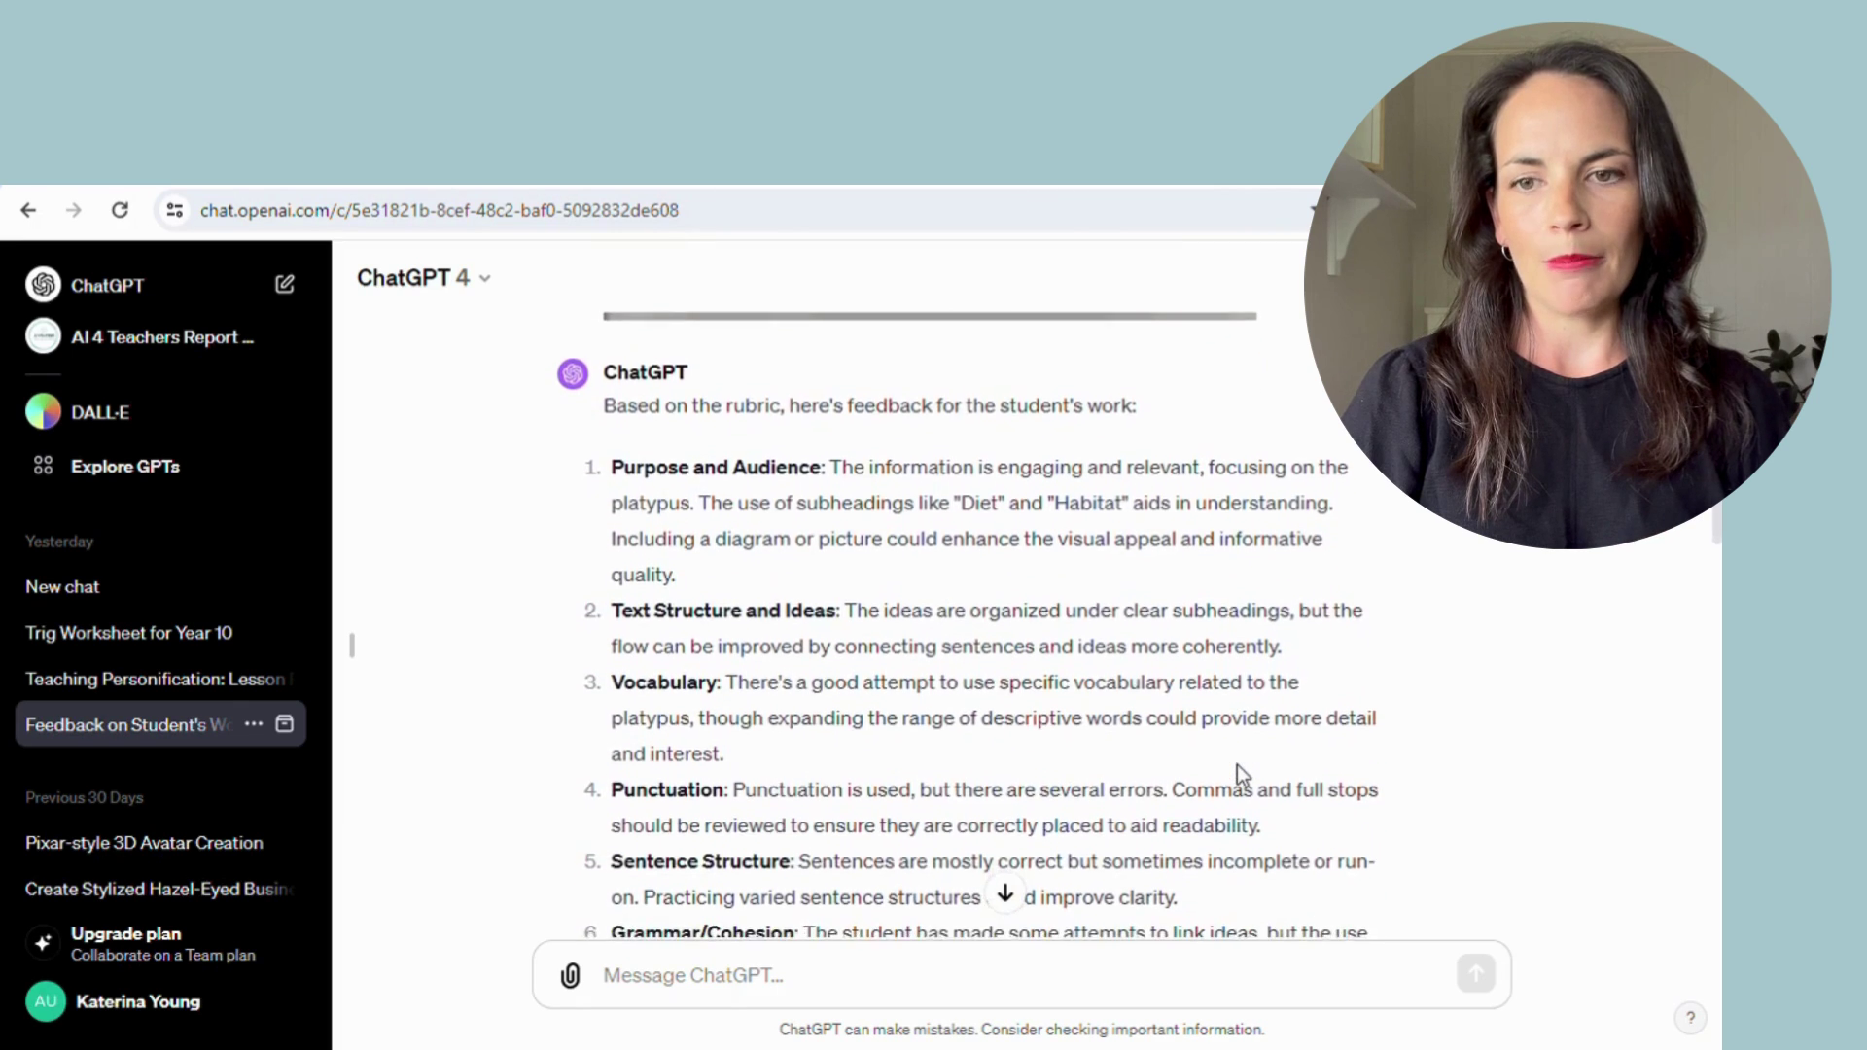
scroll(1241, 775, down, 1)
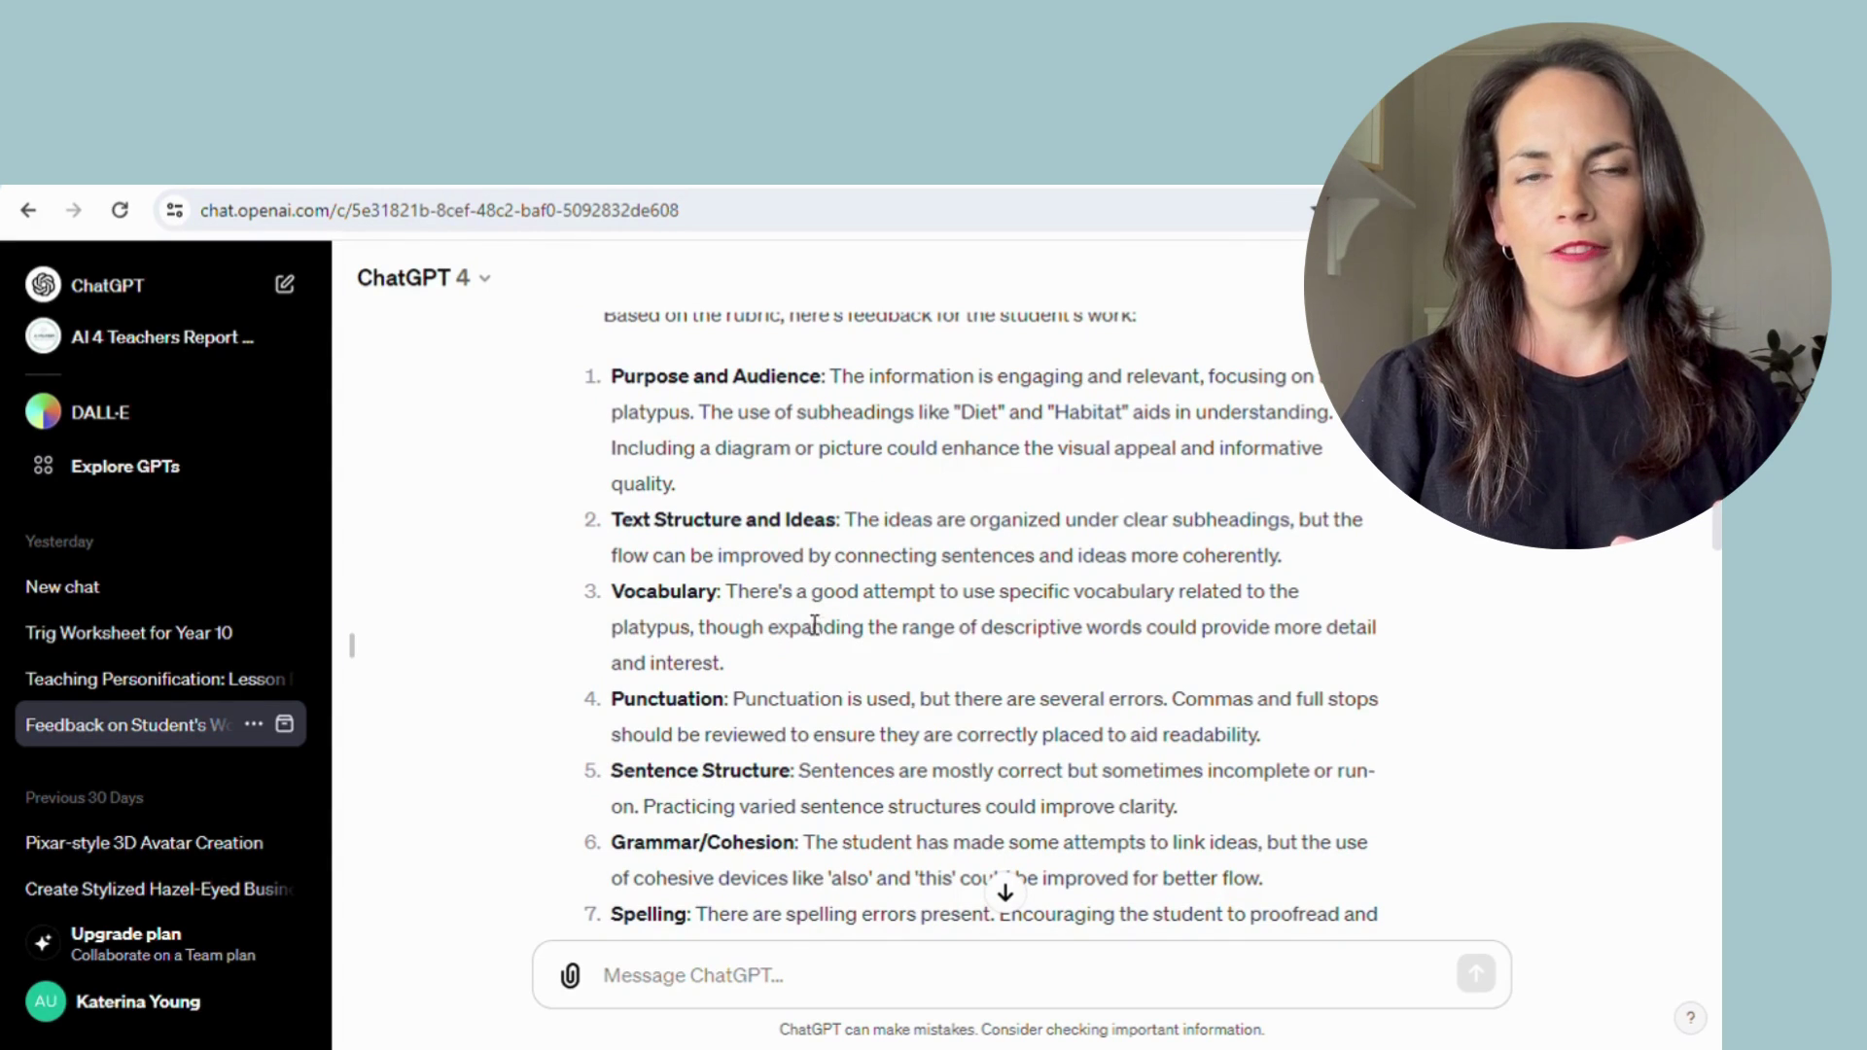
scroll(807, 619, down, 1)
scroll(806, 619, down, 1)
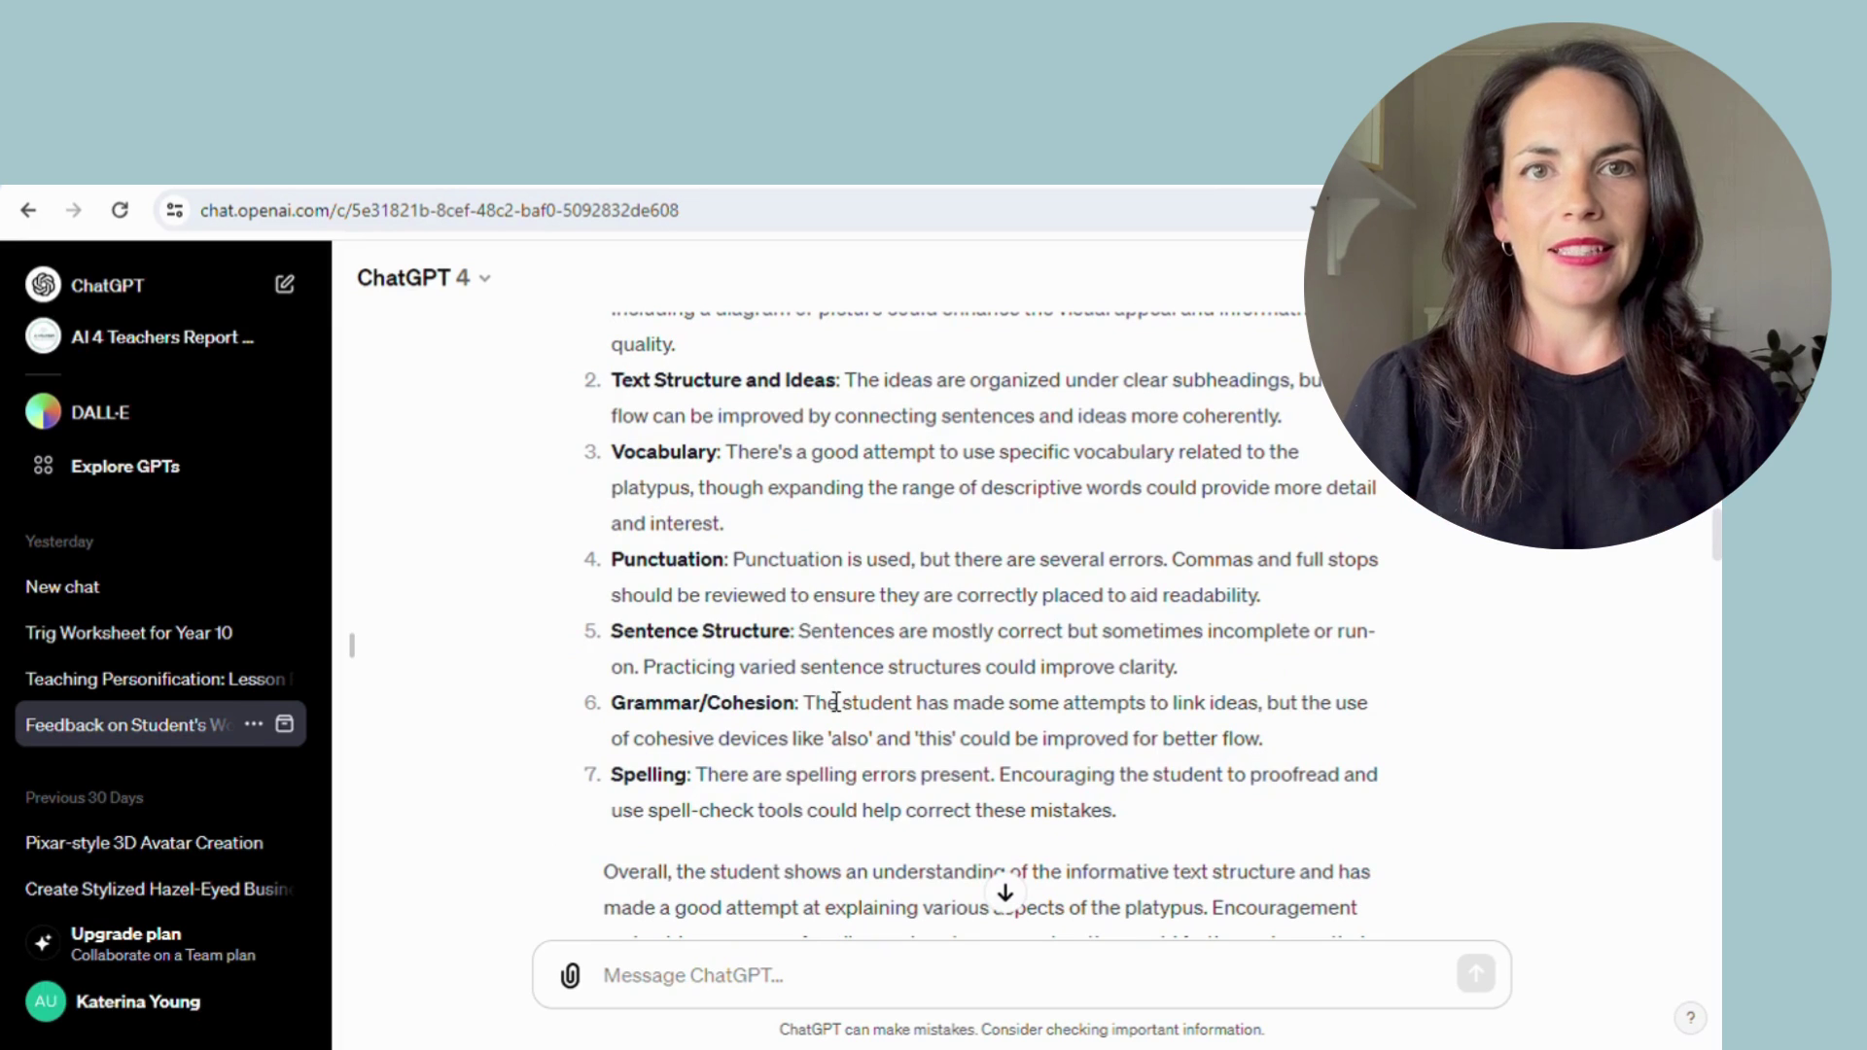
scroll(837, 702, down, 1)
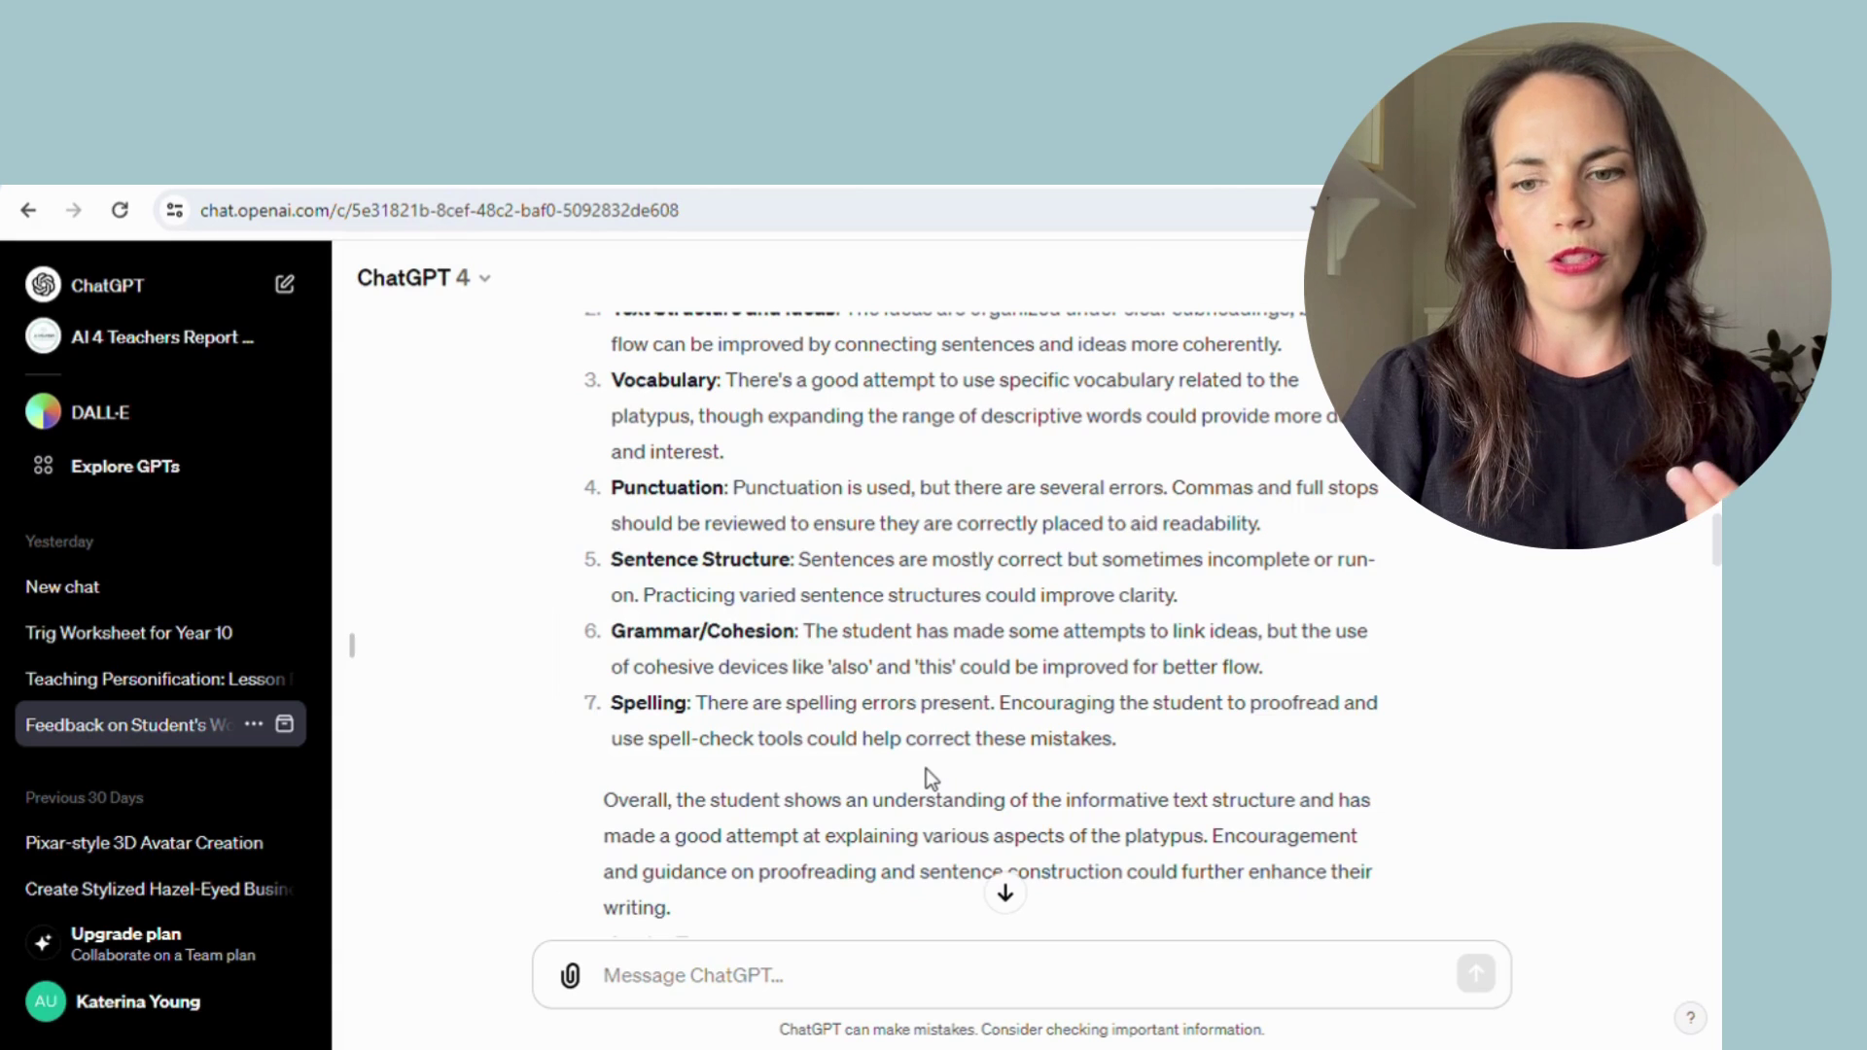
scroll(929, 778, down, 4)
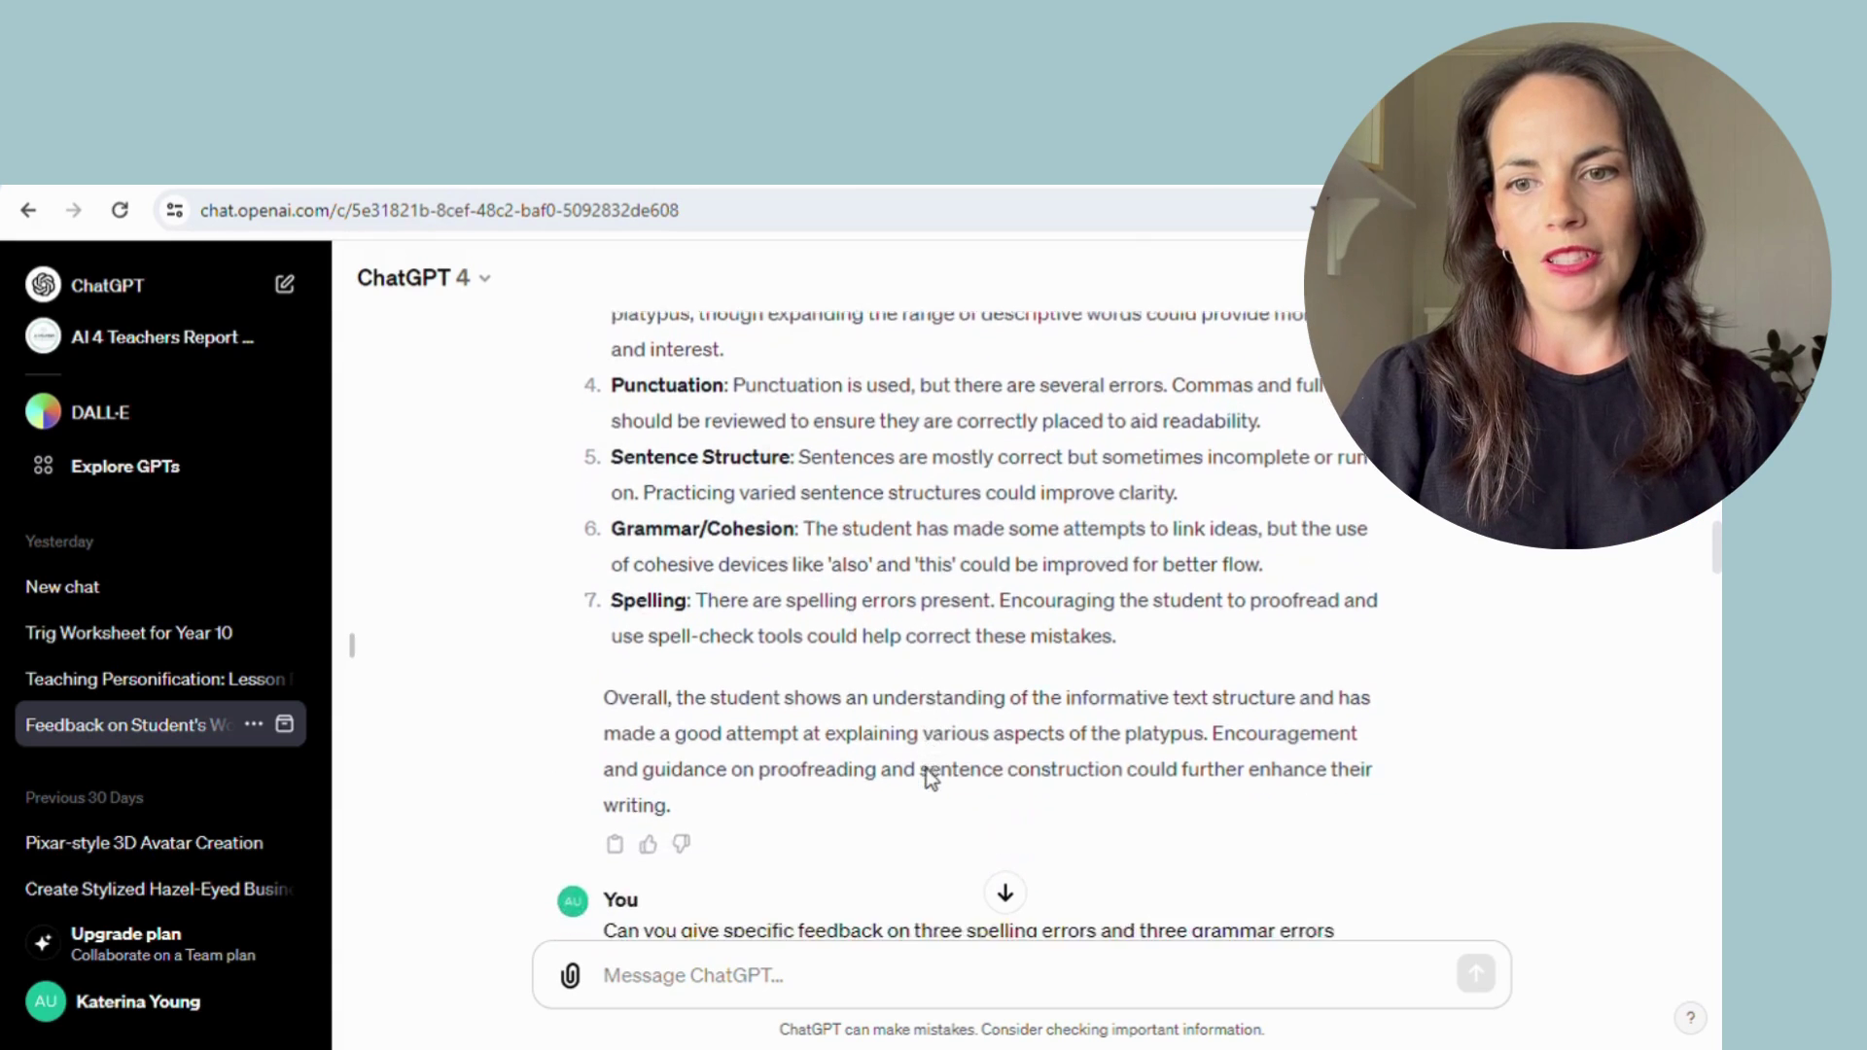
- Read the follow-up request for three spelling and three grammar errors, along with the specific corrections given in reply
scroll(926, 778, down, 1)
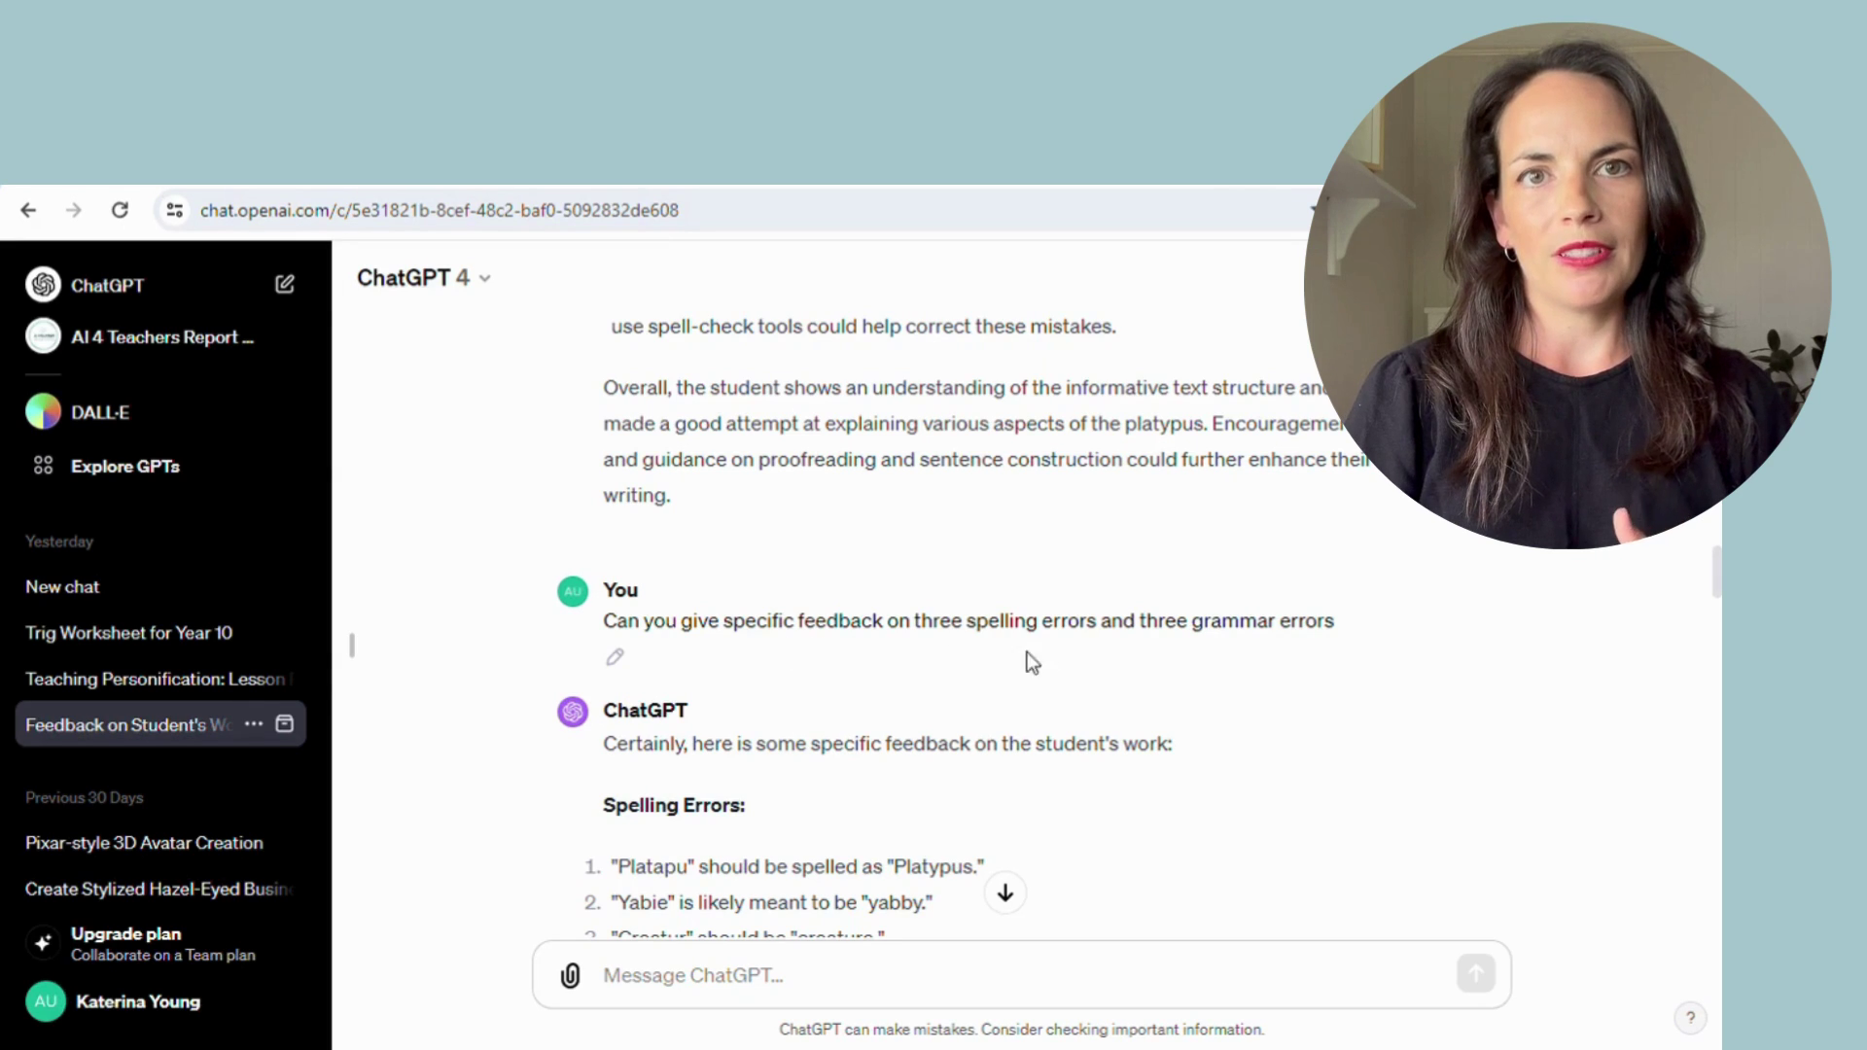
scroll(1093, 799, down, 3)
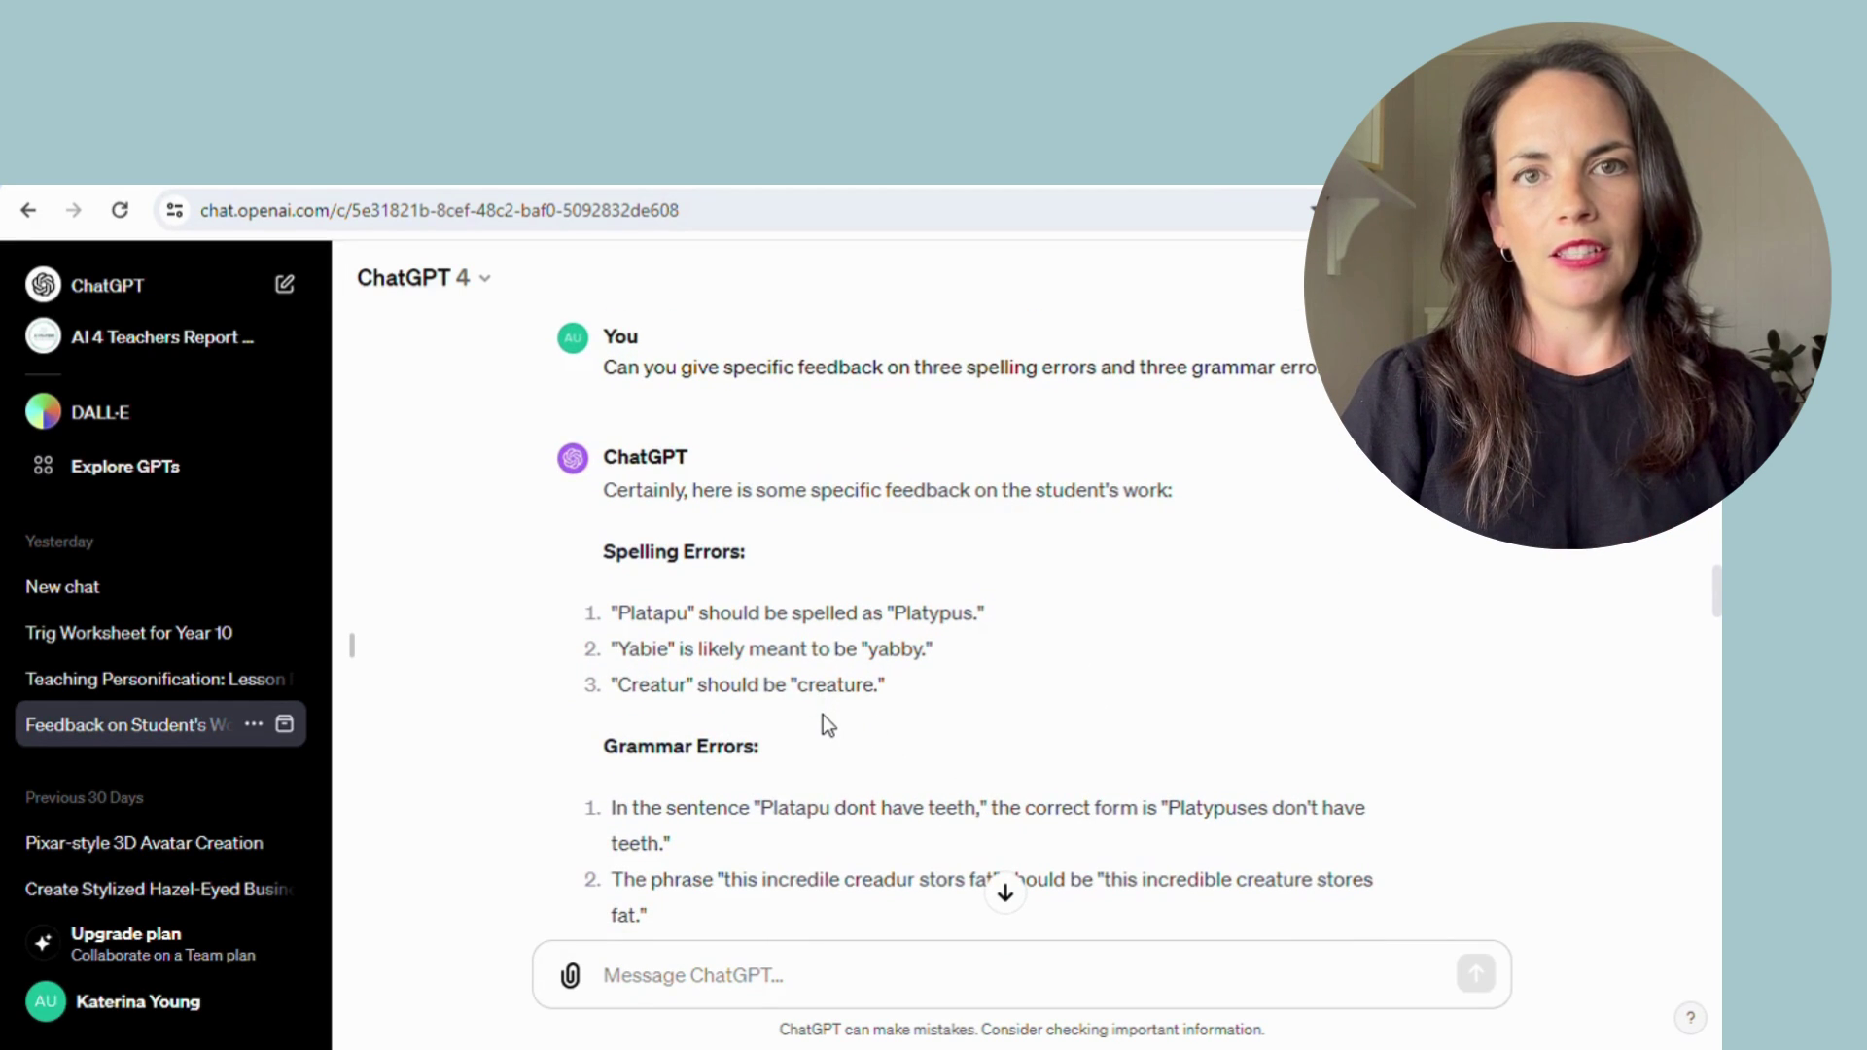
scroll(823, 710, down, 2)
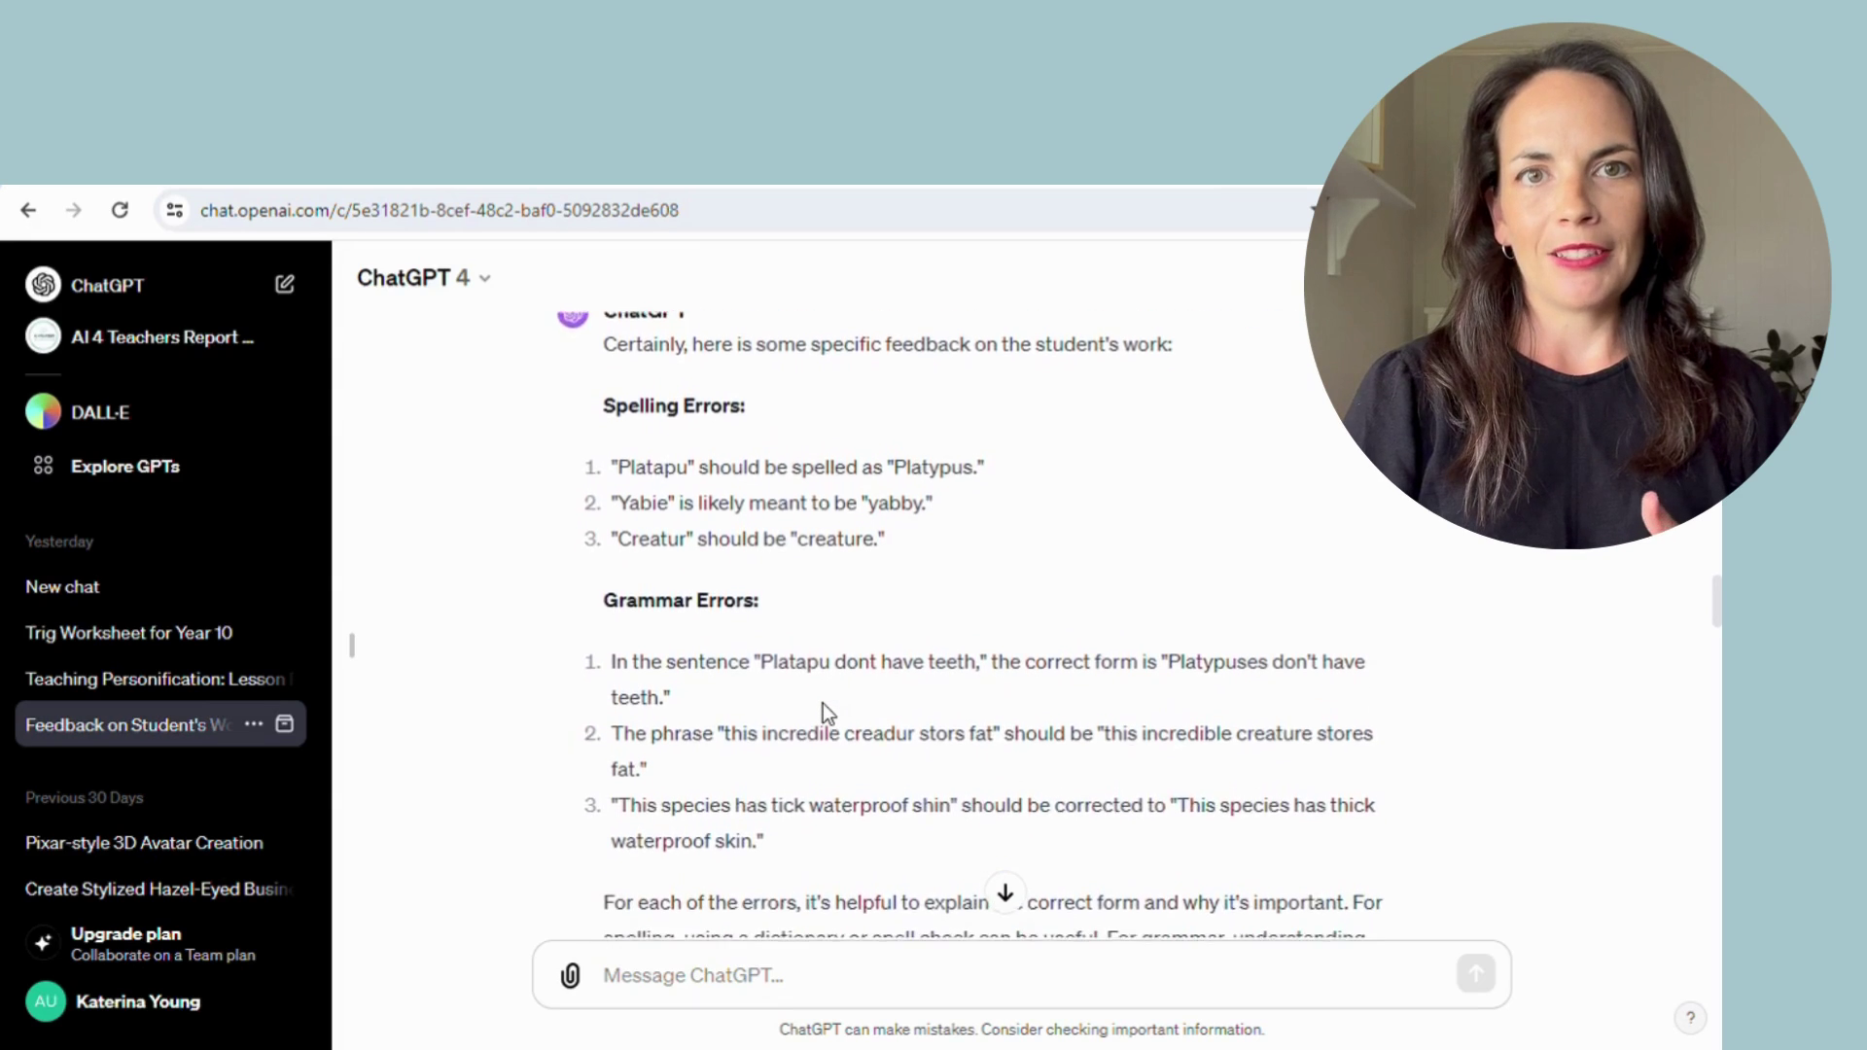
scroll(823, 703, down, 1)
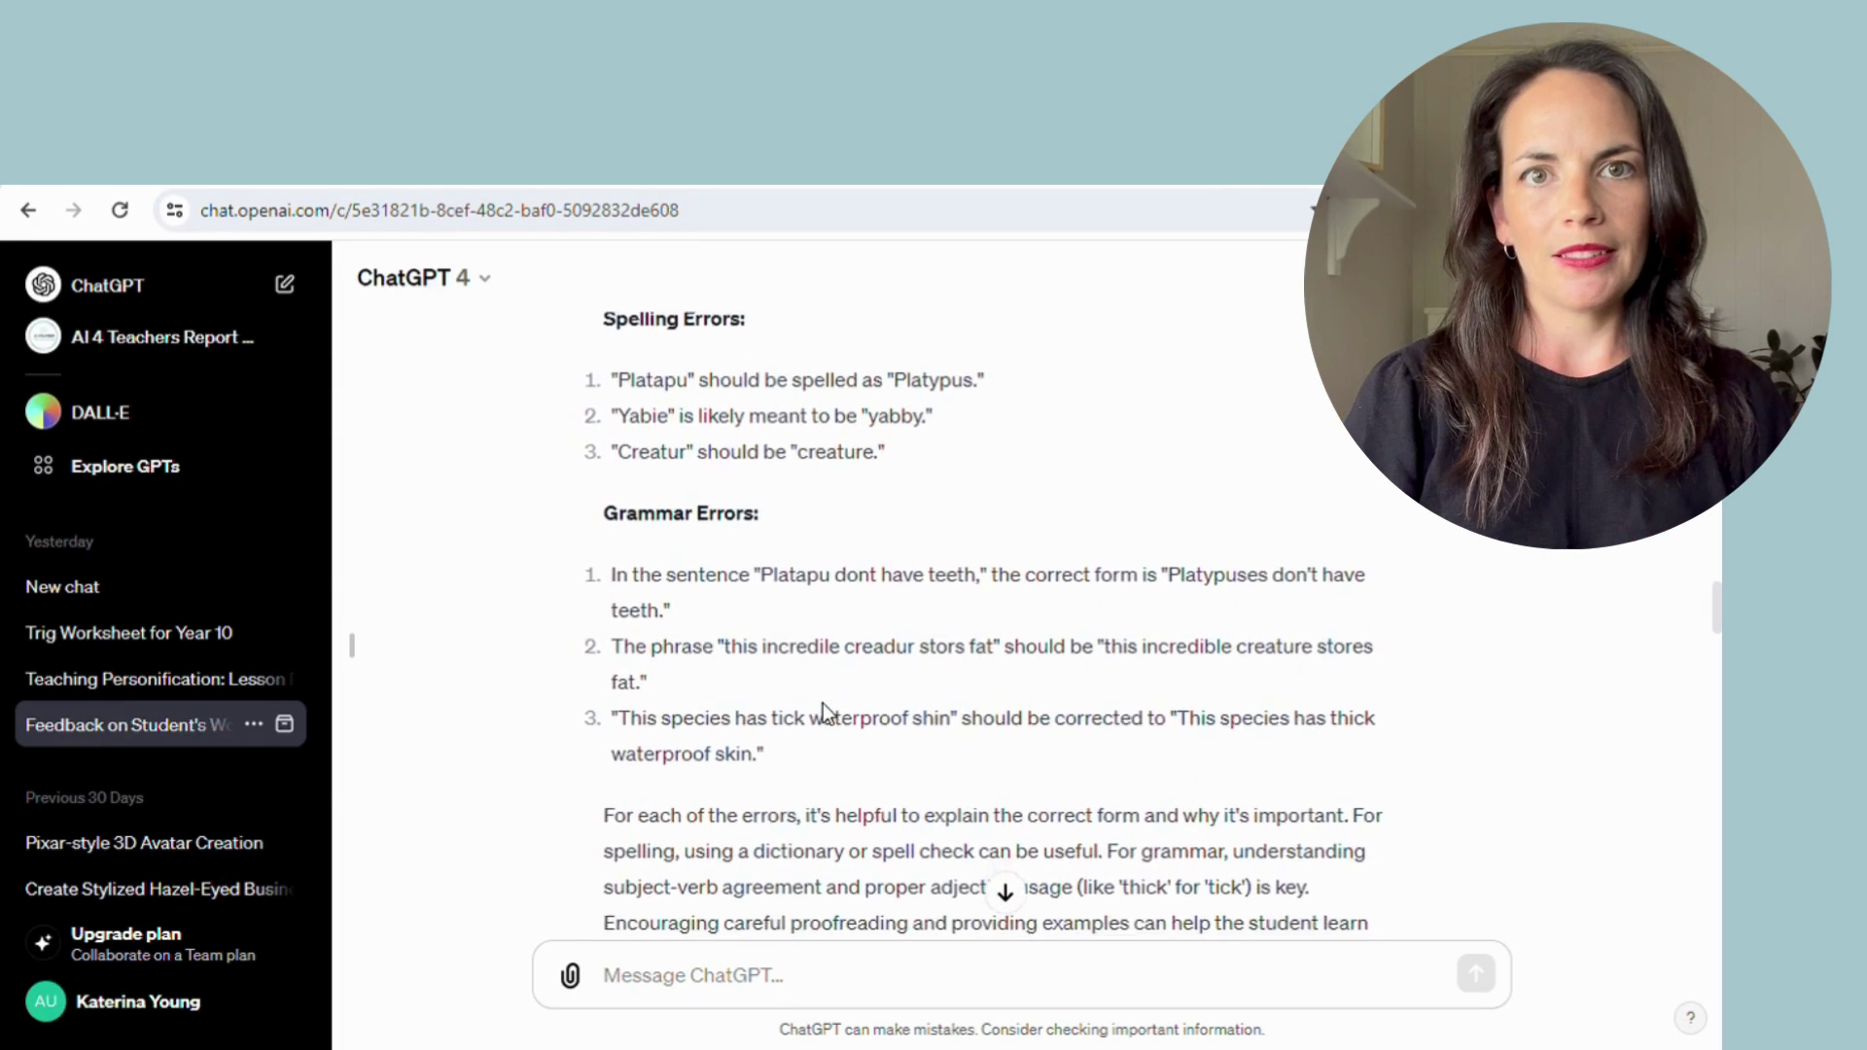
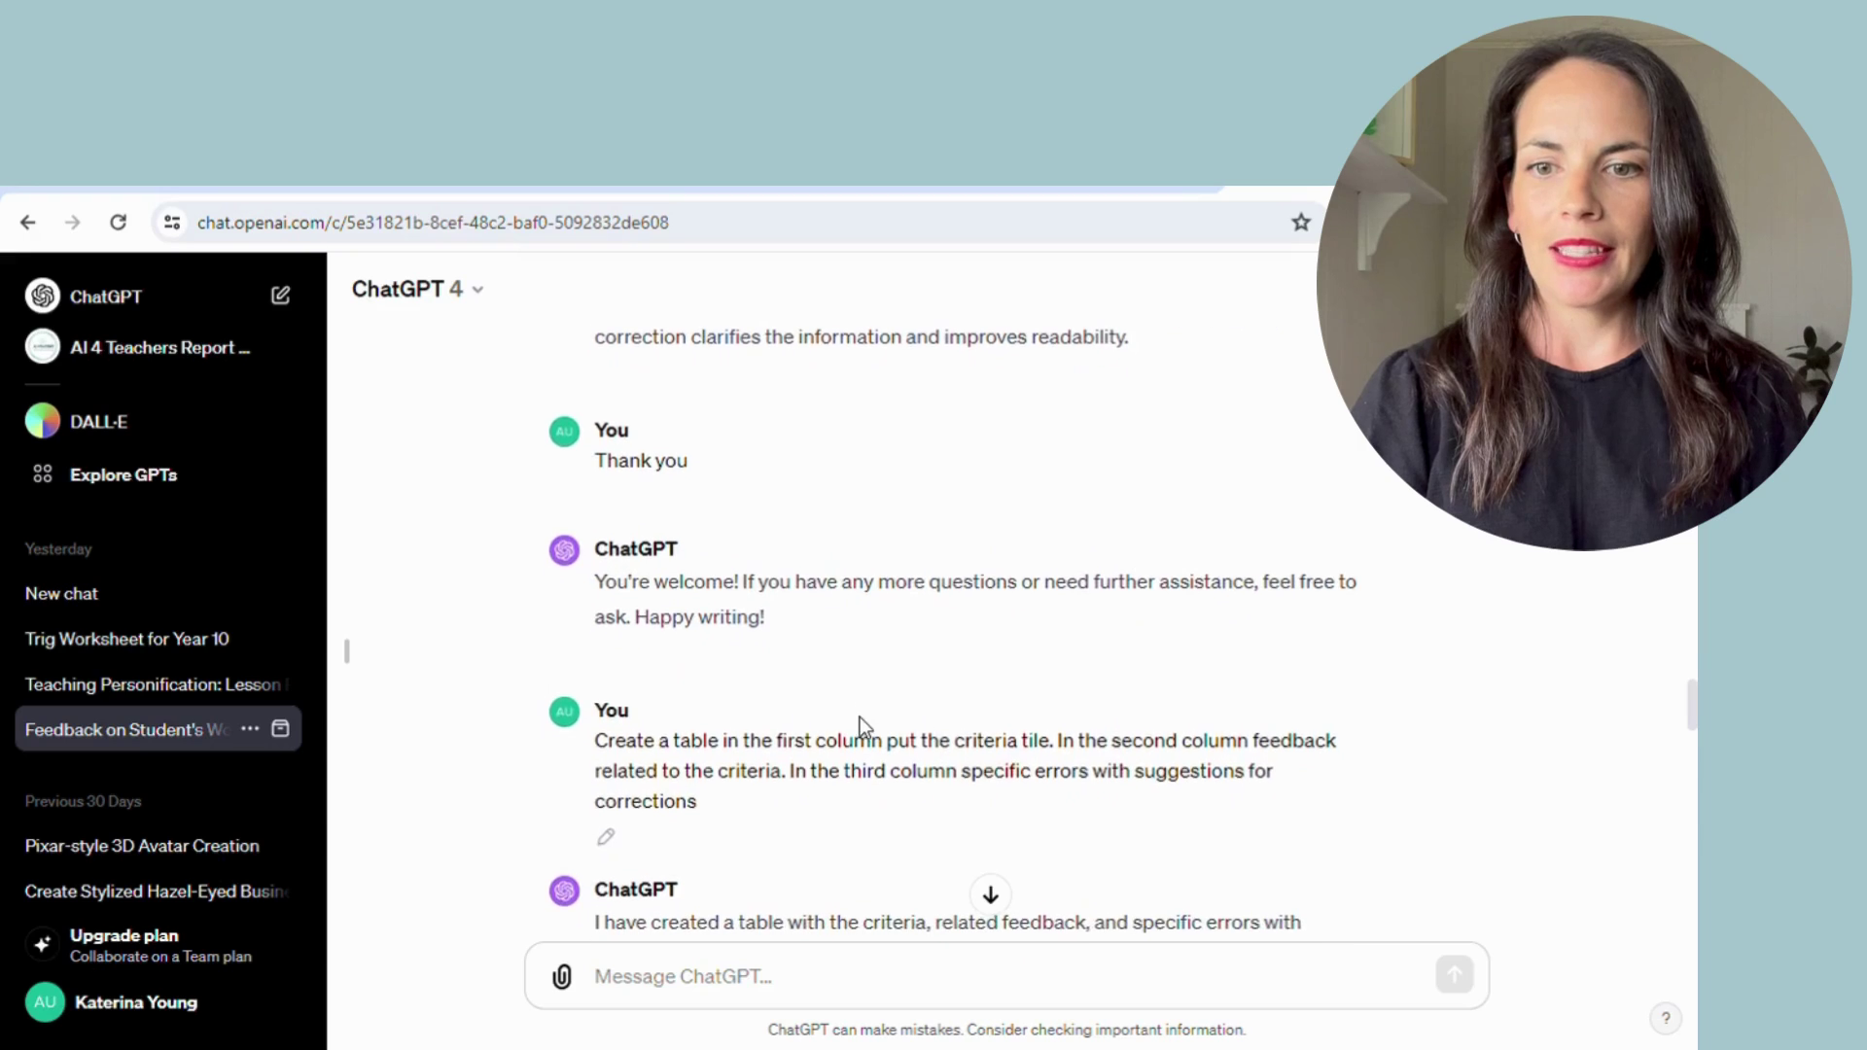
- Examine the table request and the resulting table of criteria, related feedback, and specific errors with suggestions for corrections
scroll(871, 729, down, 3)
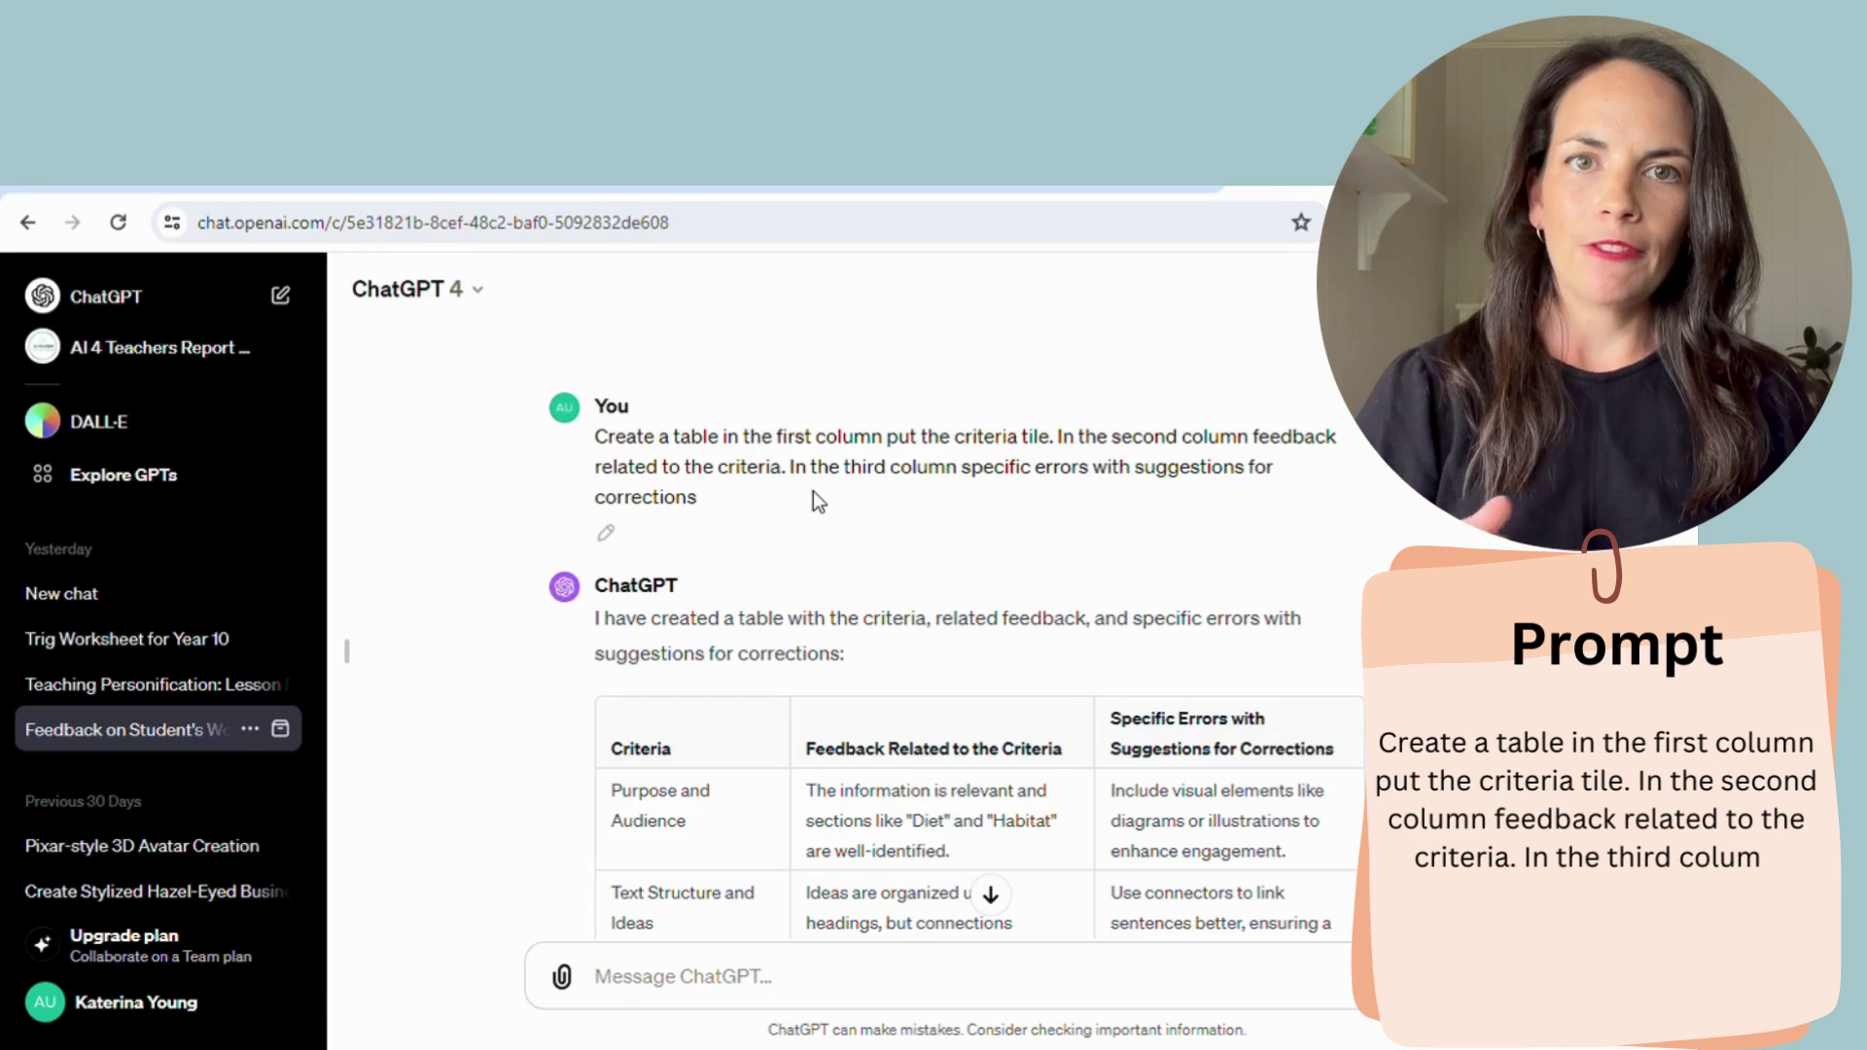
scroll(813, 492, down, 2)
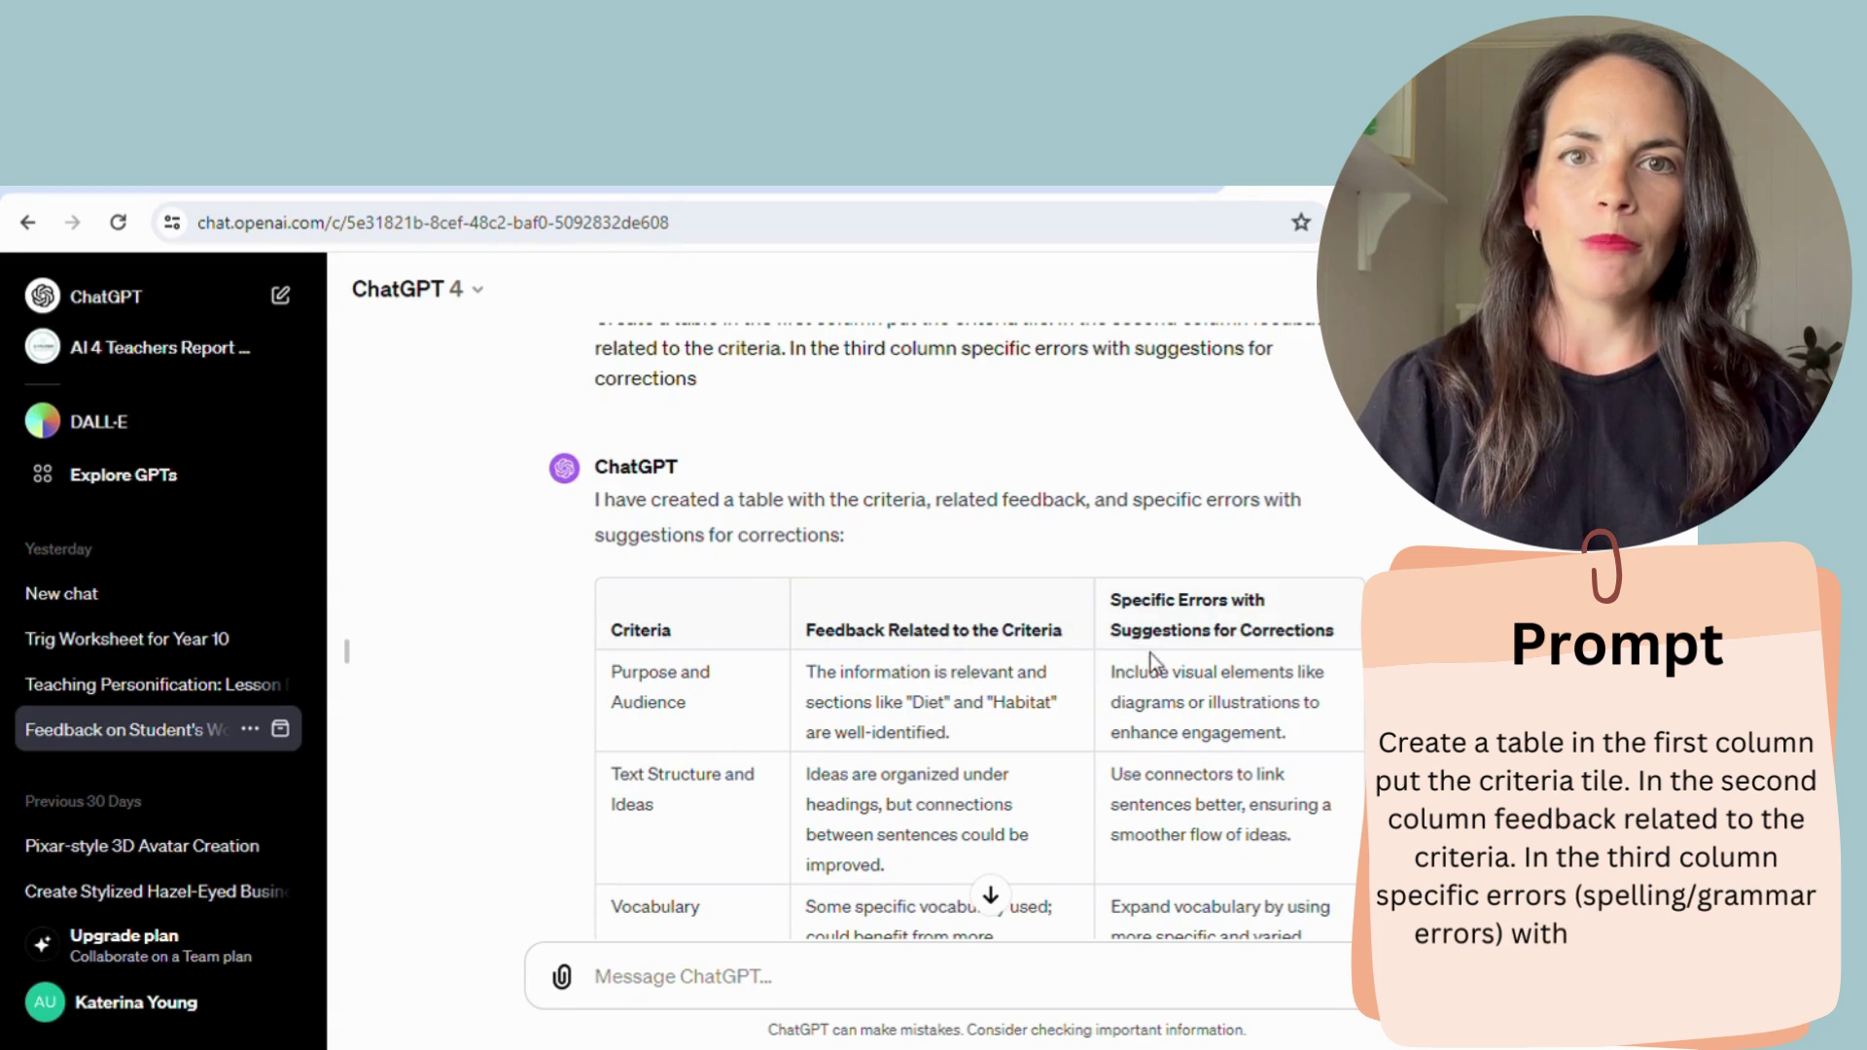
scroll(1157, 666, down, 3)
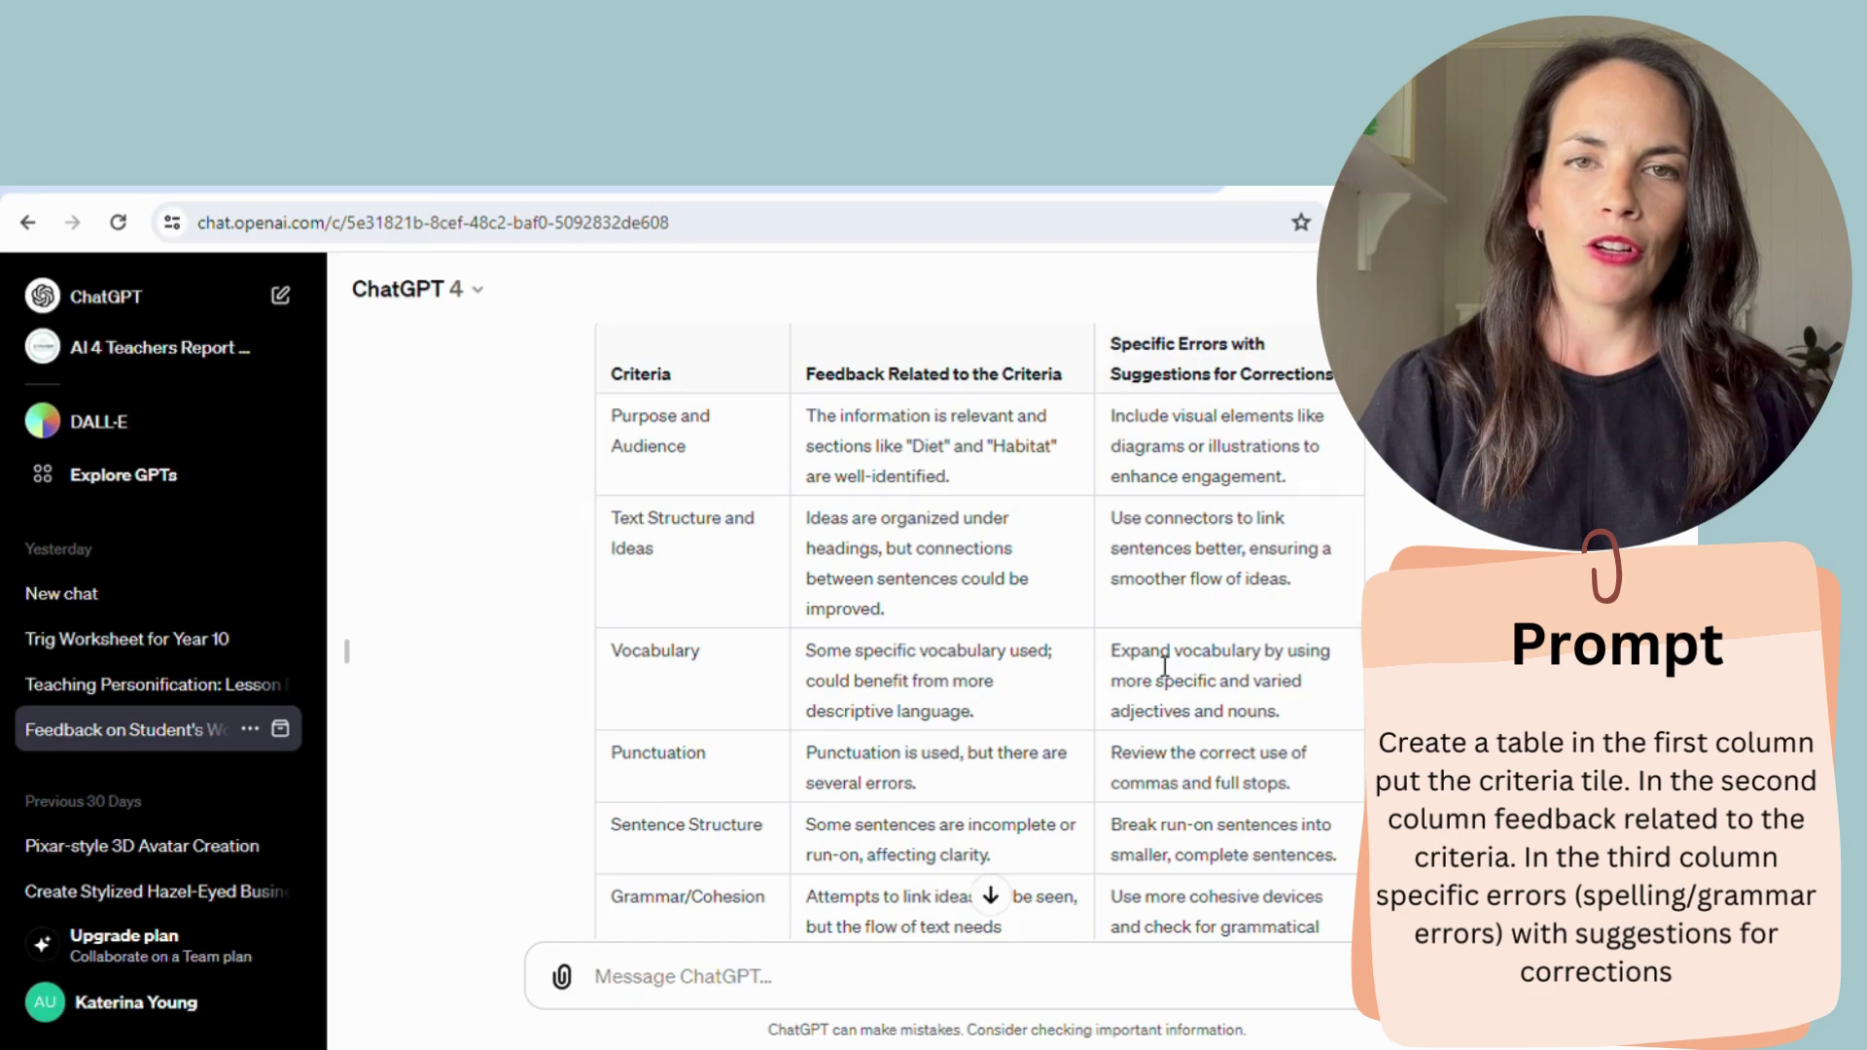
scroll(1164, 667, down, 3)
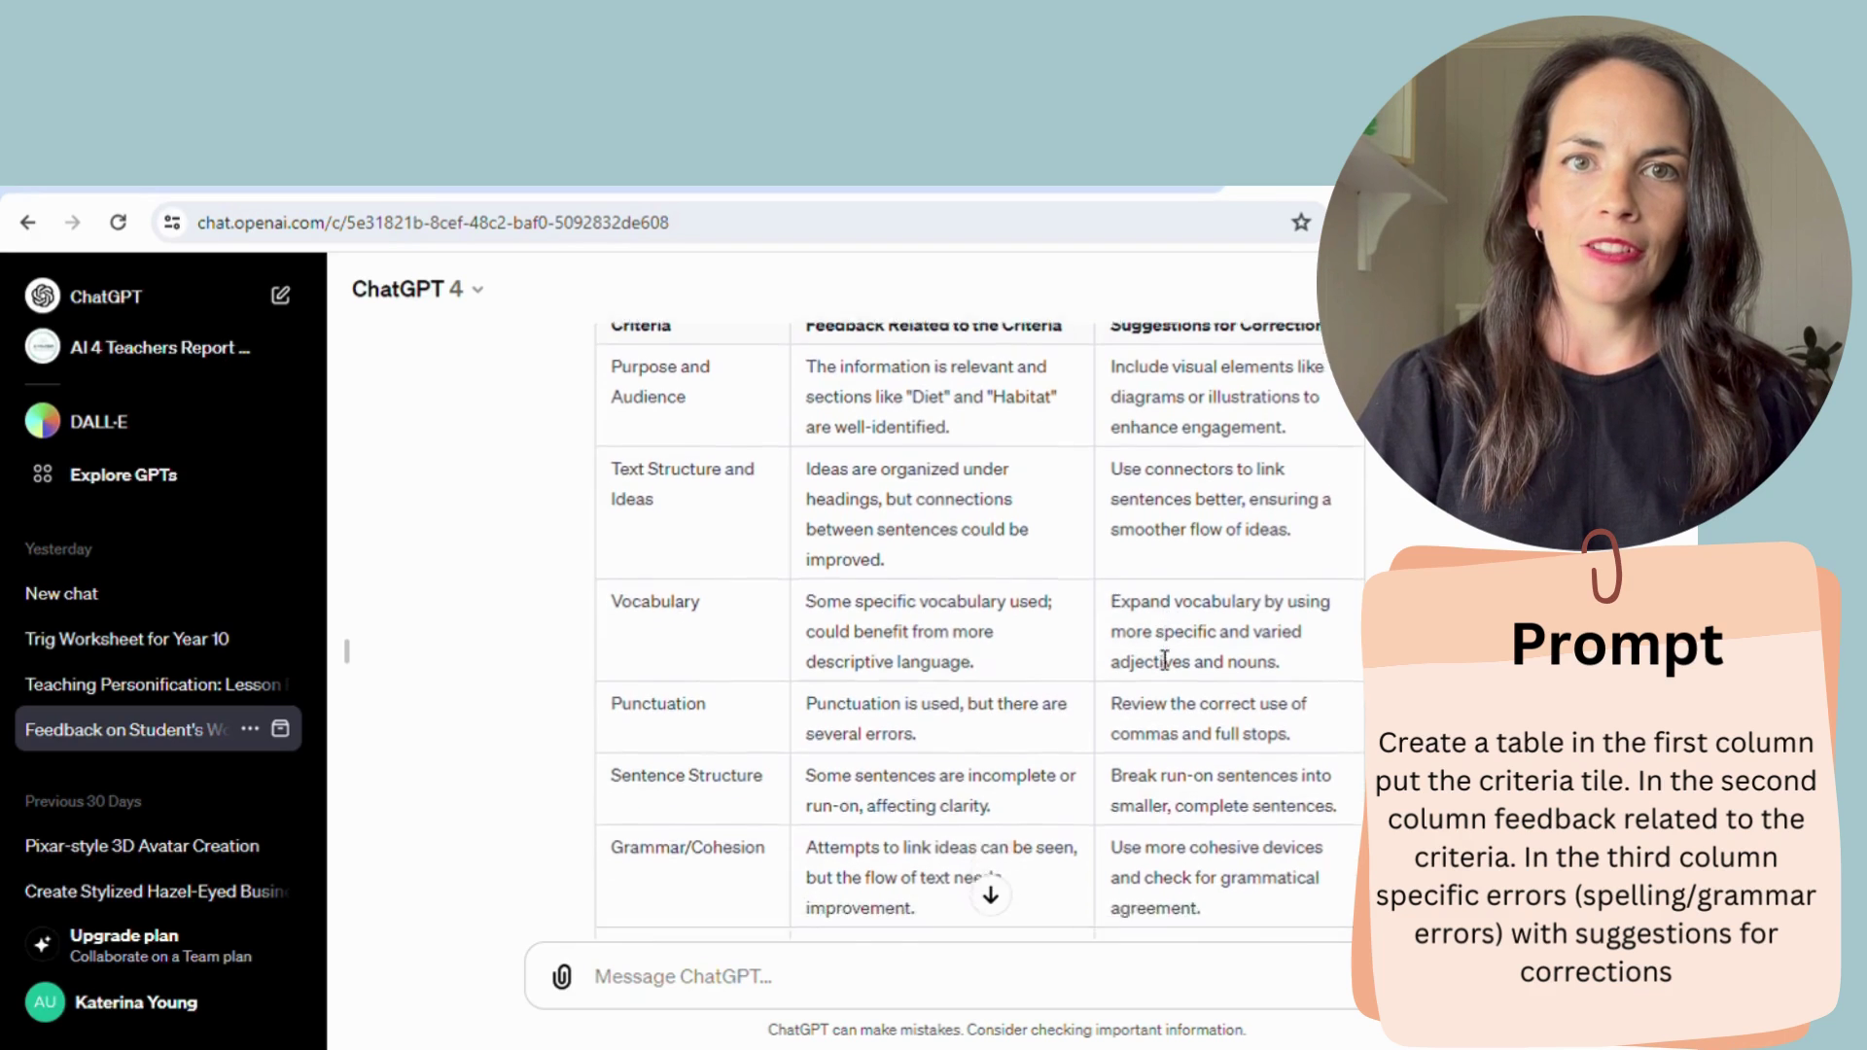
scroll(1164, 661, down, 3)
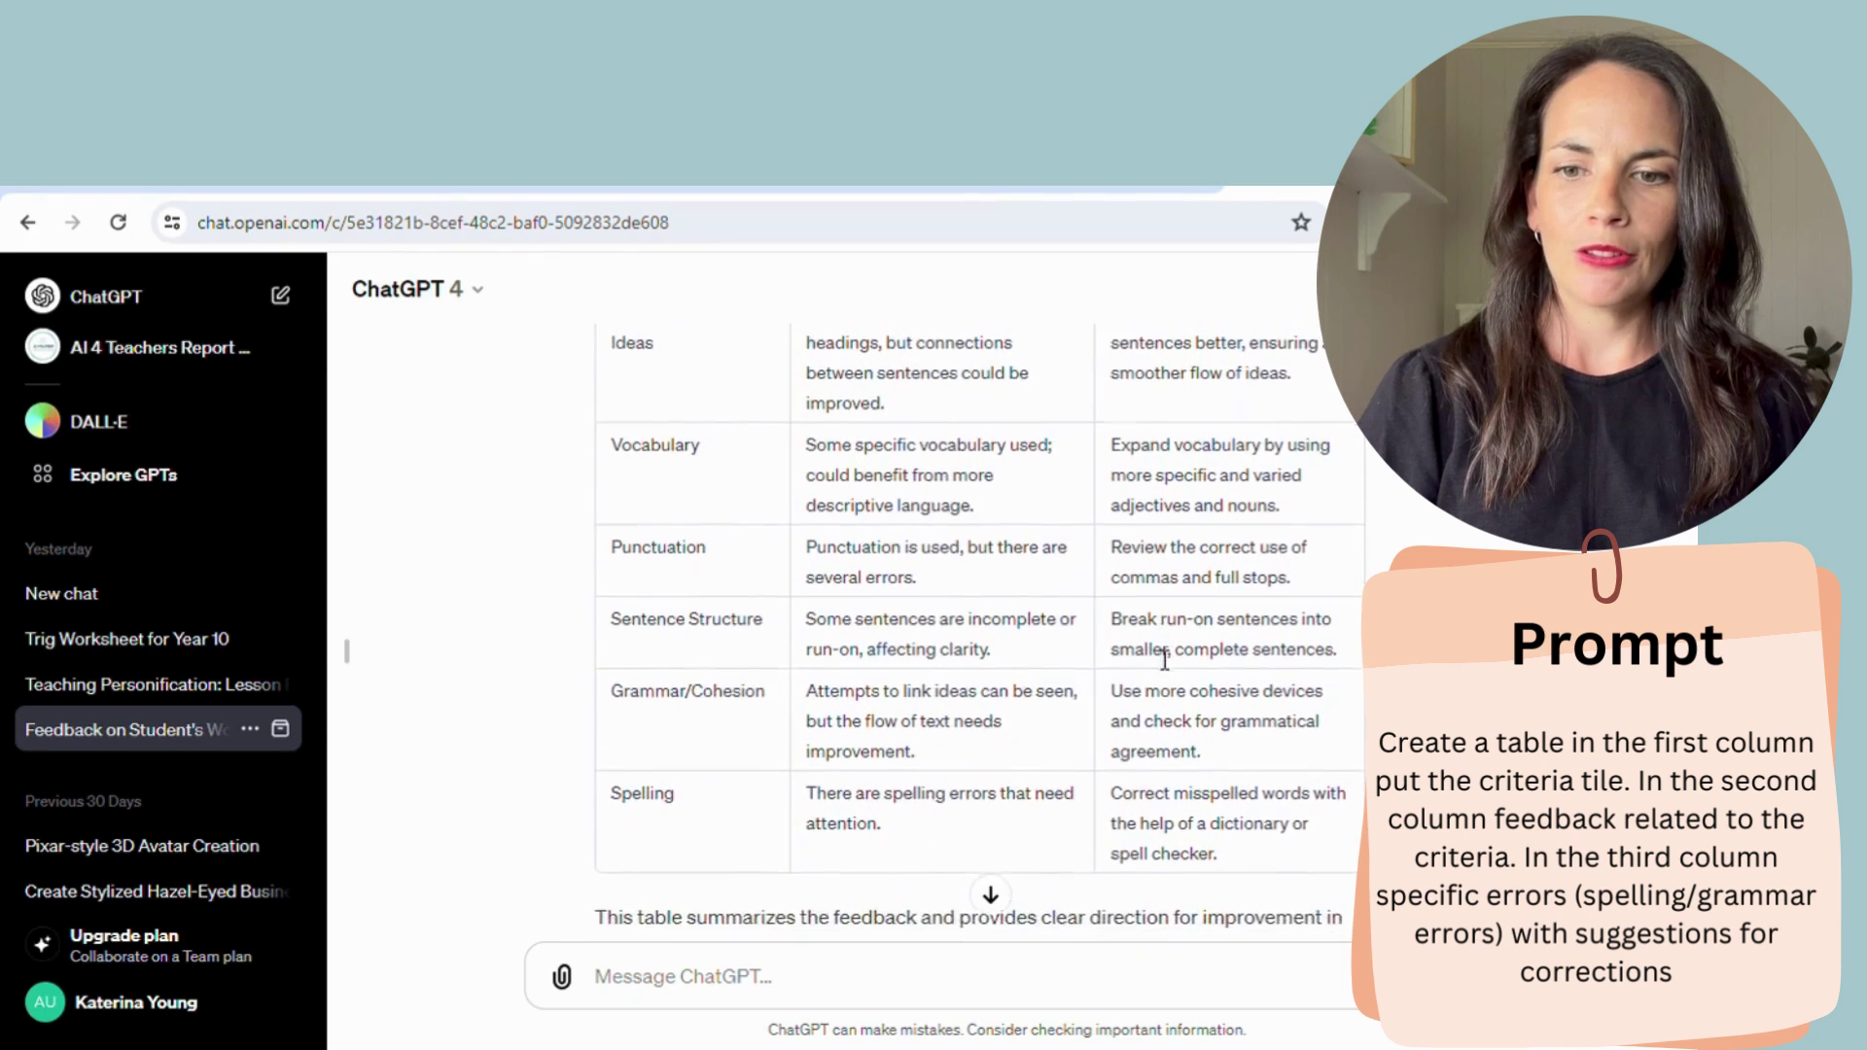
- Examine the end of the feedback table and the follow-up request to include the student's specific errors in the third column
scroll(1157, 650, down, 5)
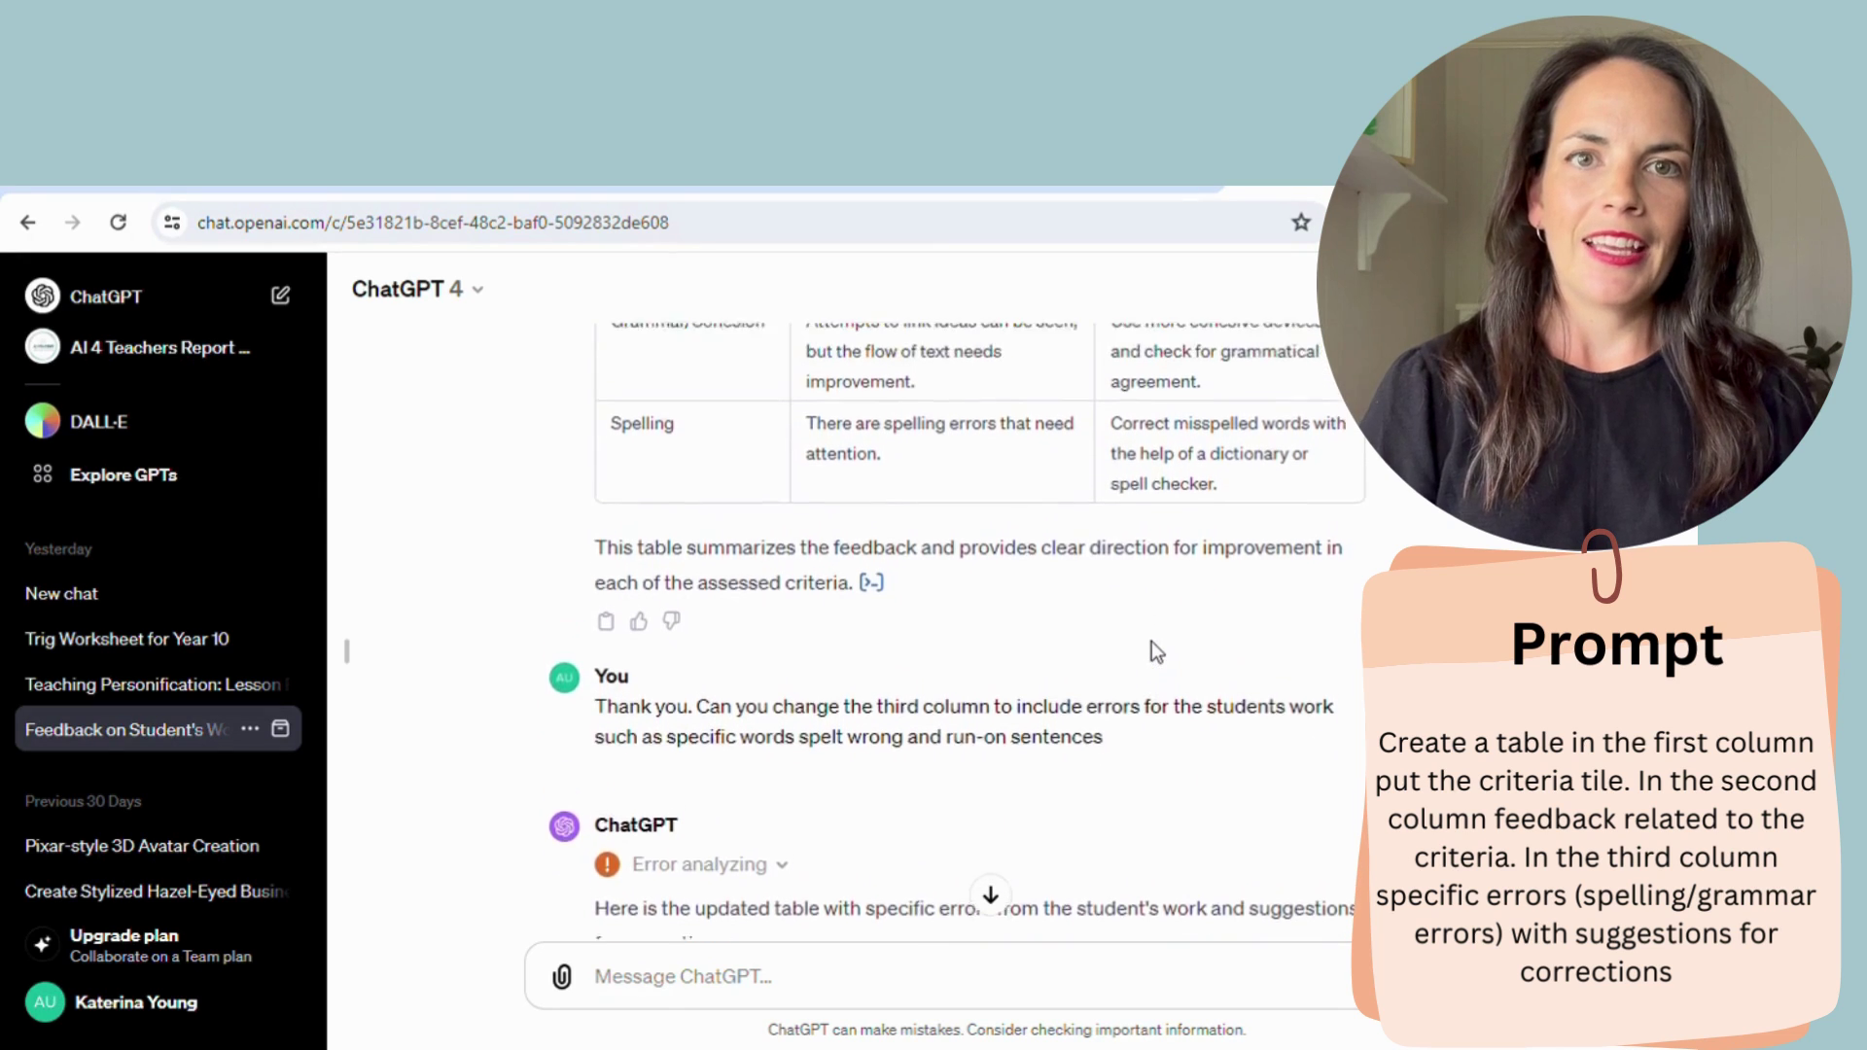
scroll(1154, 650, up, 4)
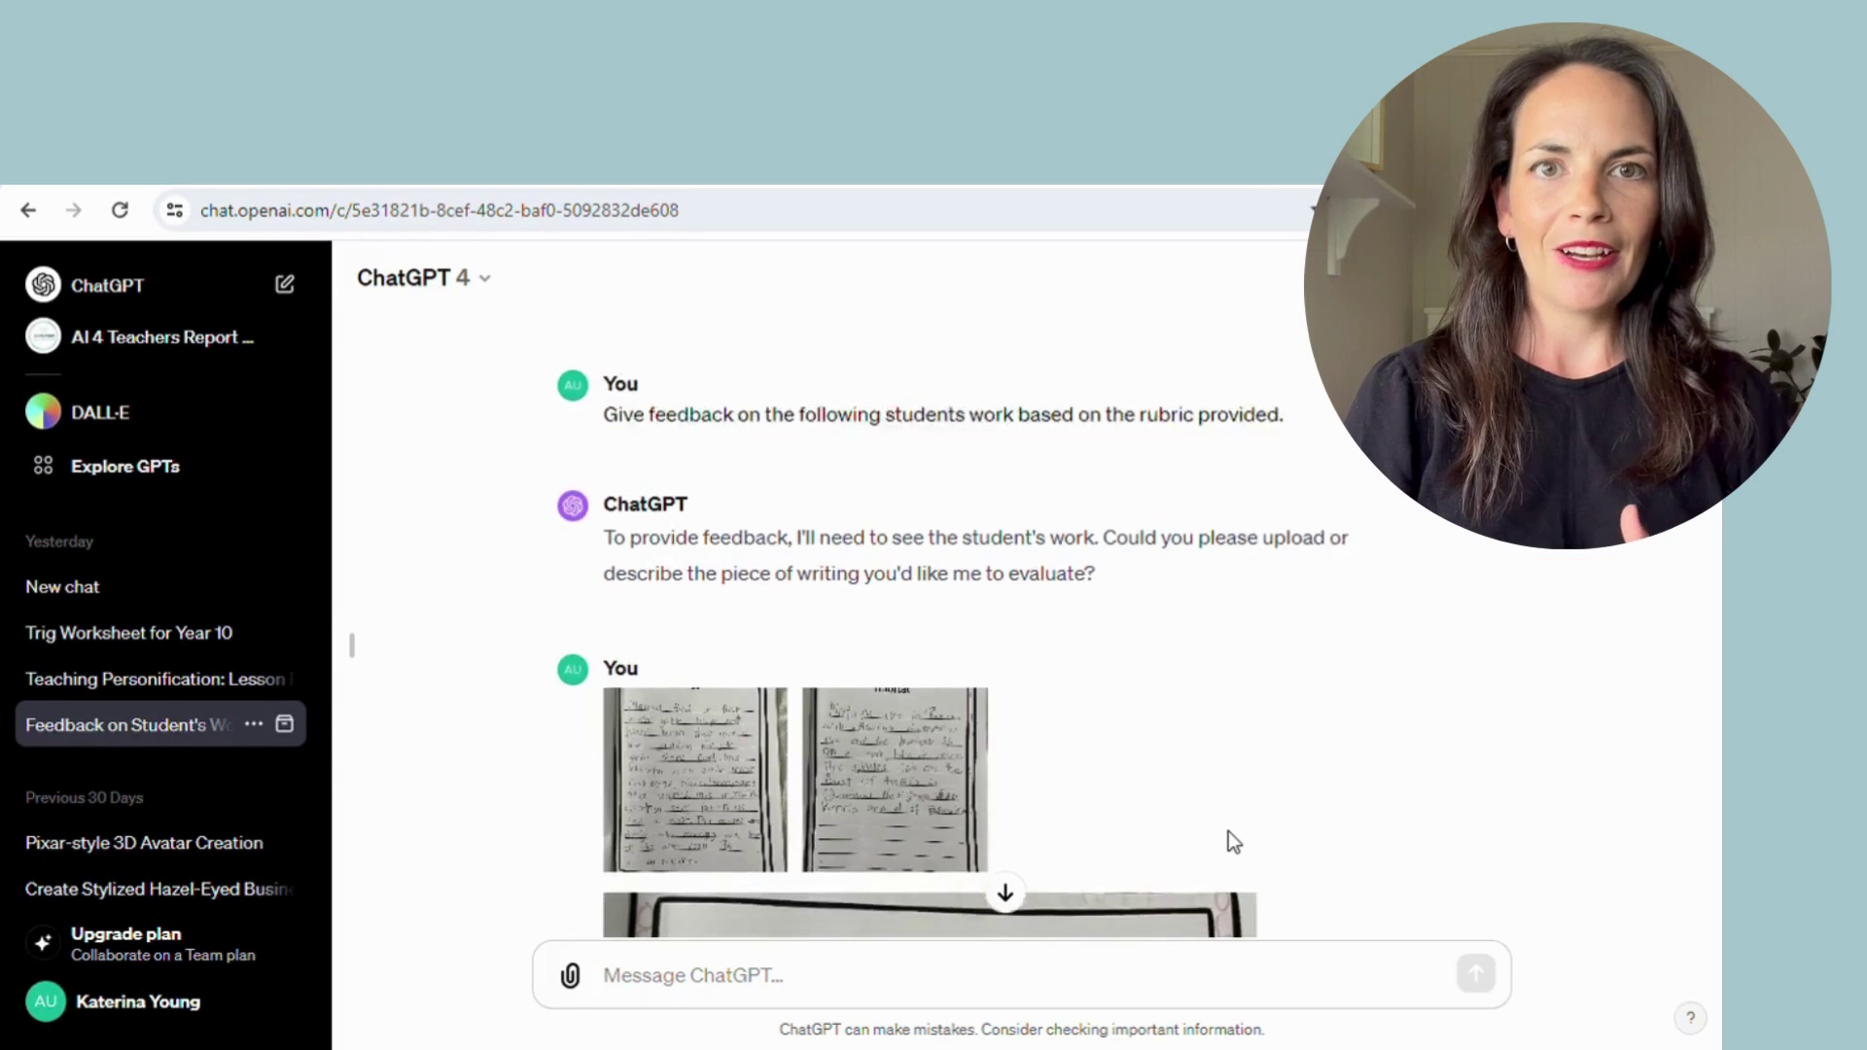
- Look back over the initial feedback request and the uploaded Appearance and General Information pages of the student's report
scroll(1228, 831, down, 2)
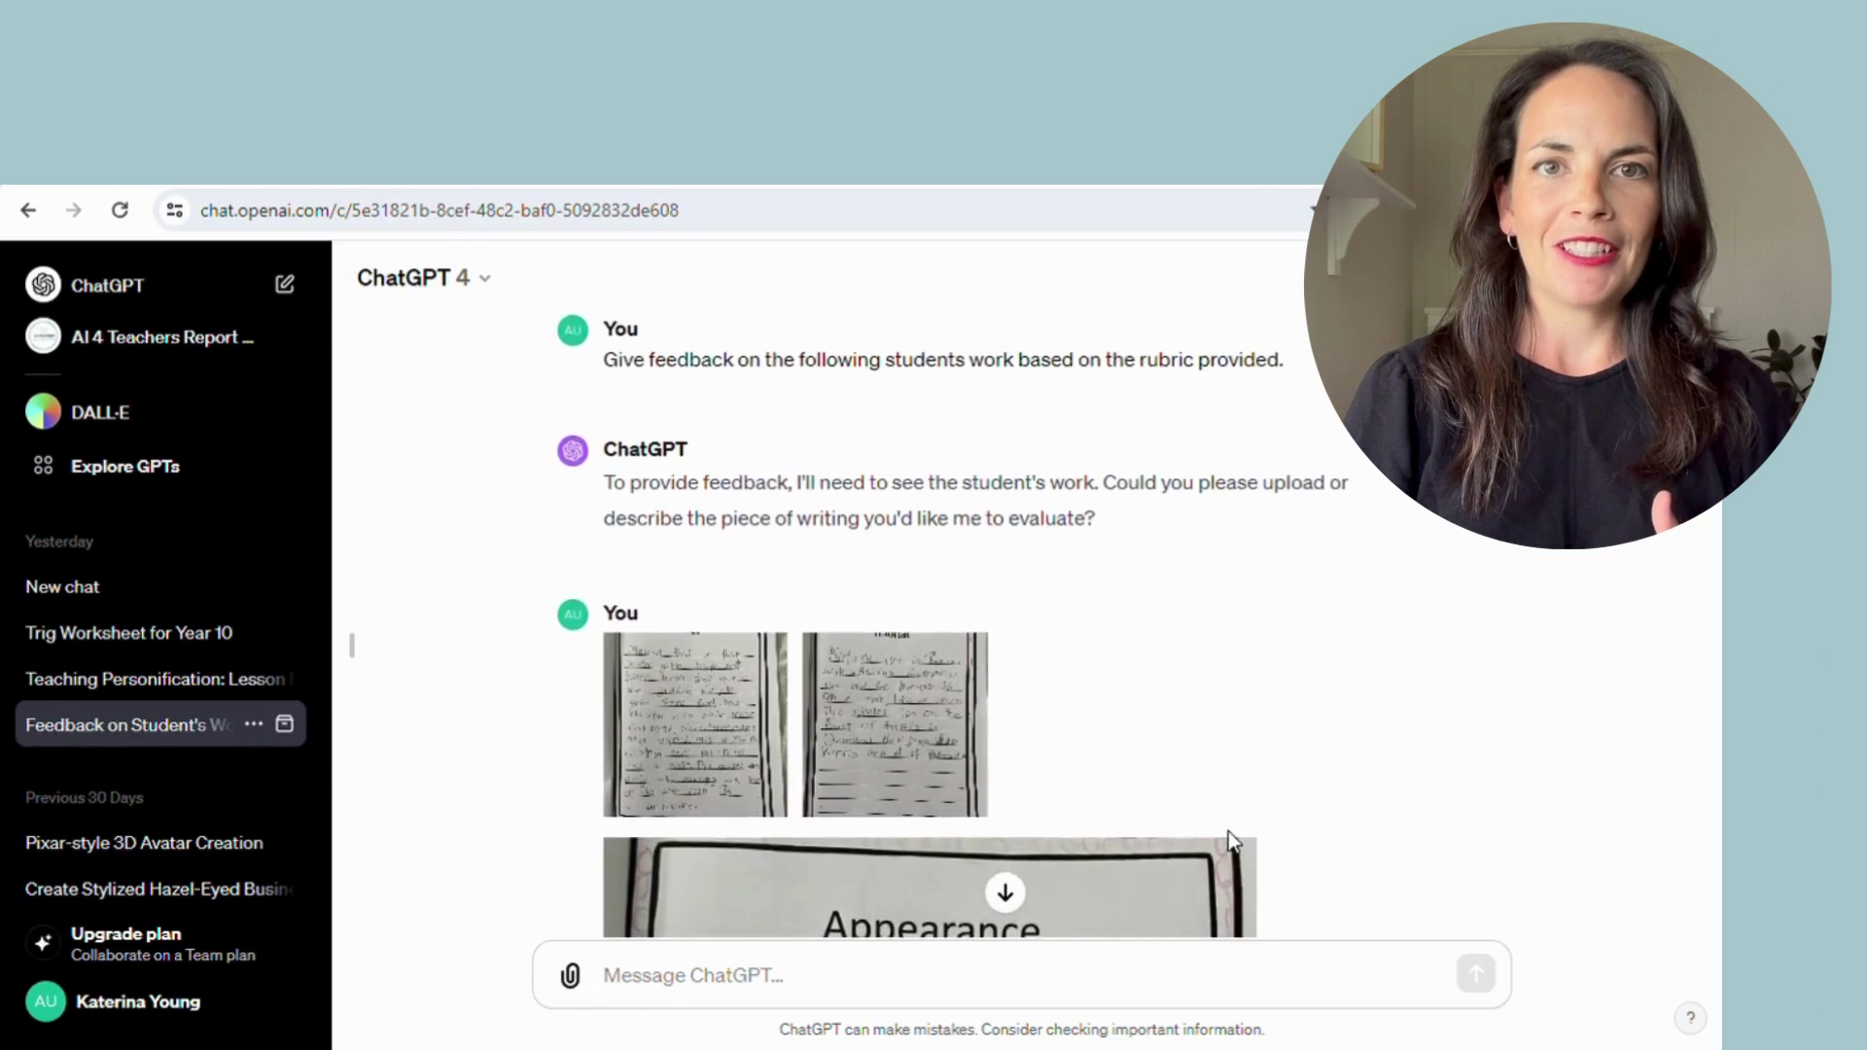
scroll(1229, 831, down, 3)
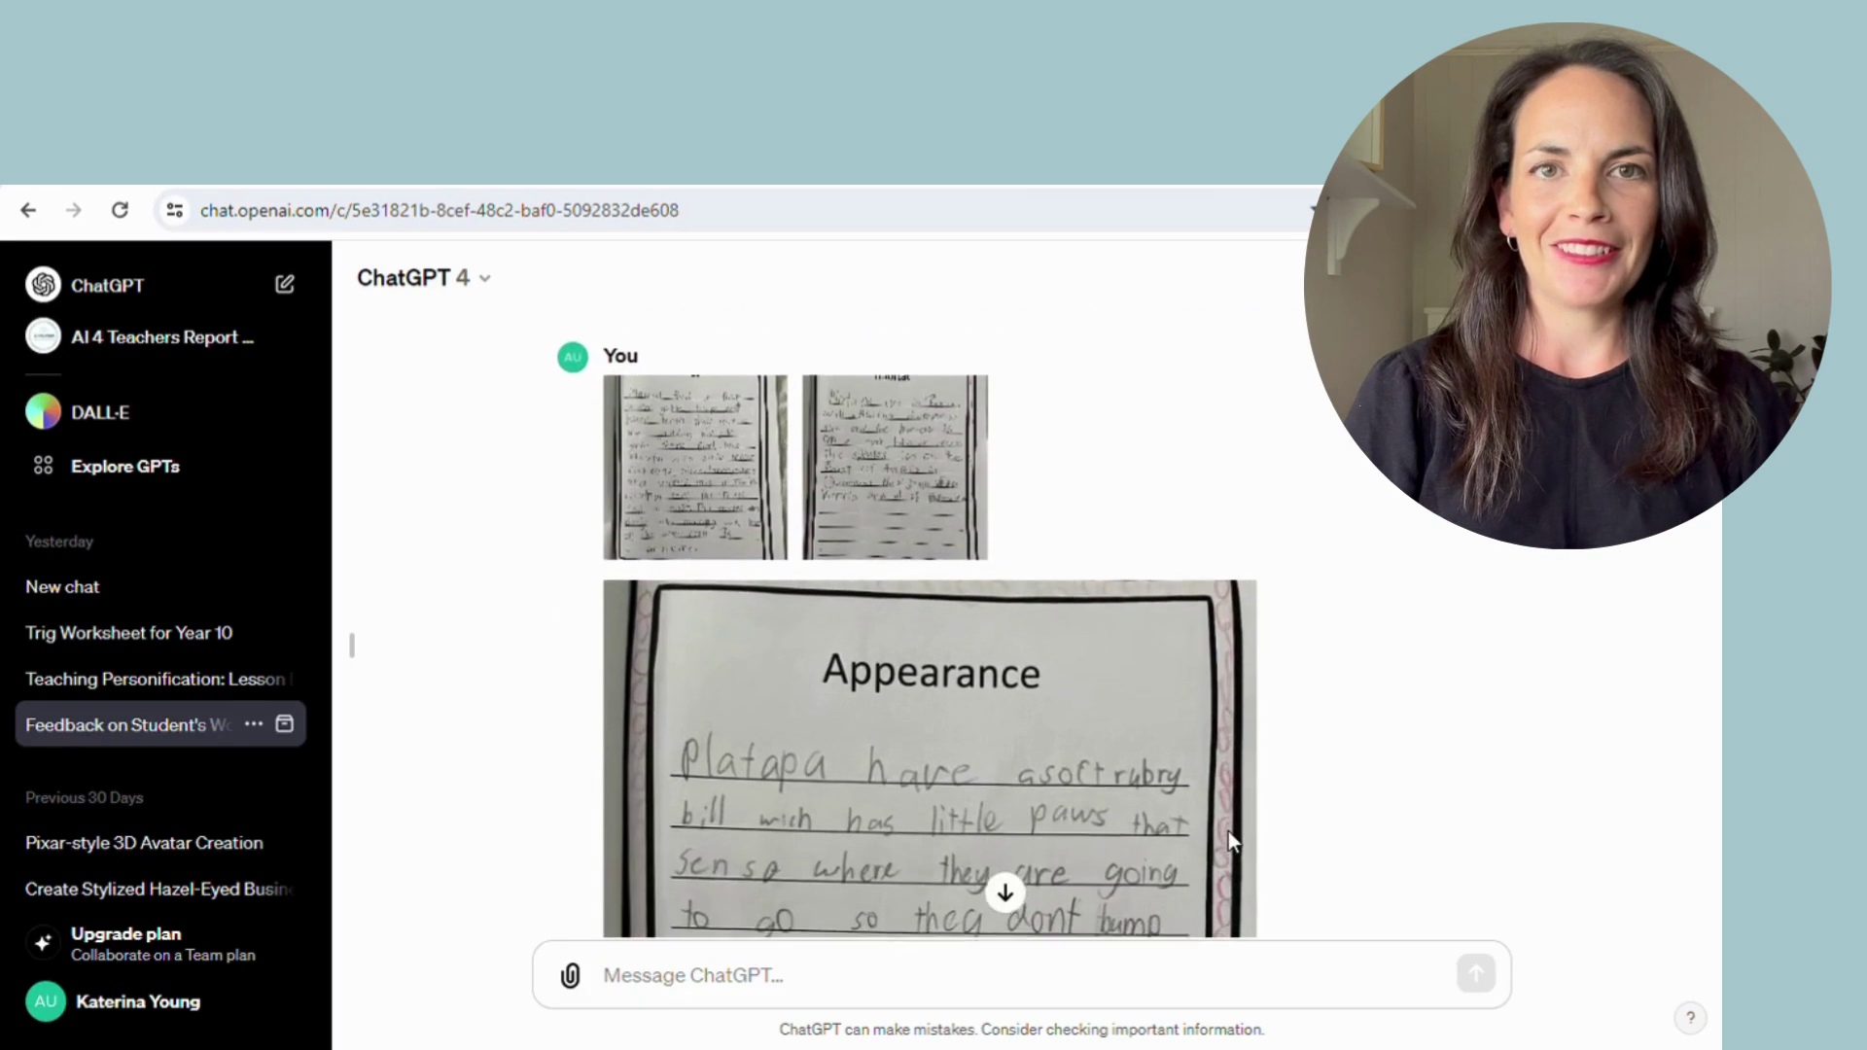
scroll(1238, 842, down, 2)
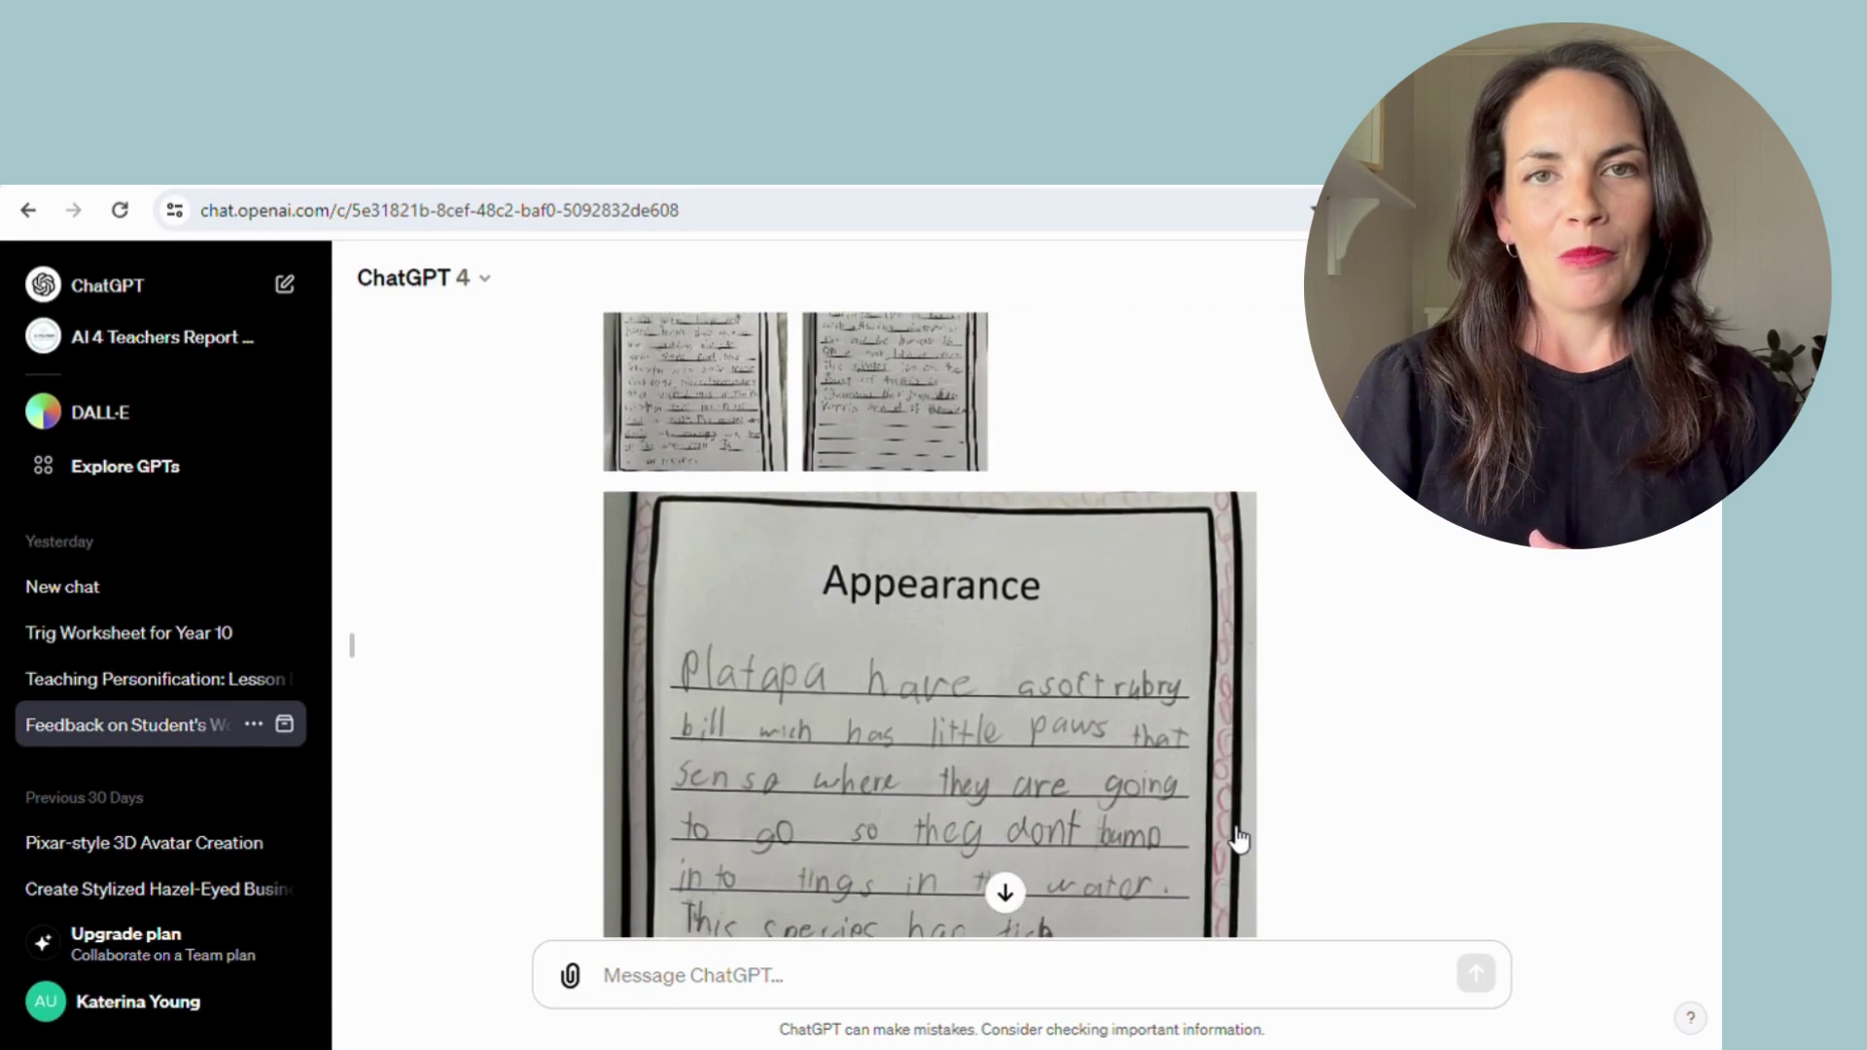
scroll(1238, 838, down, 4)
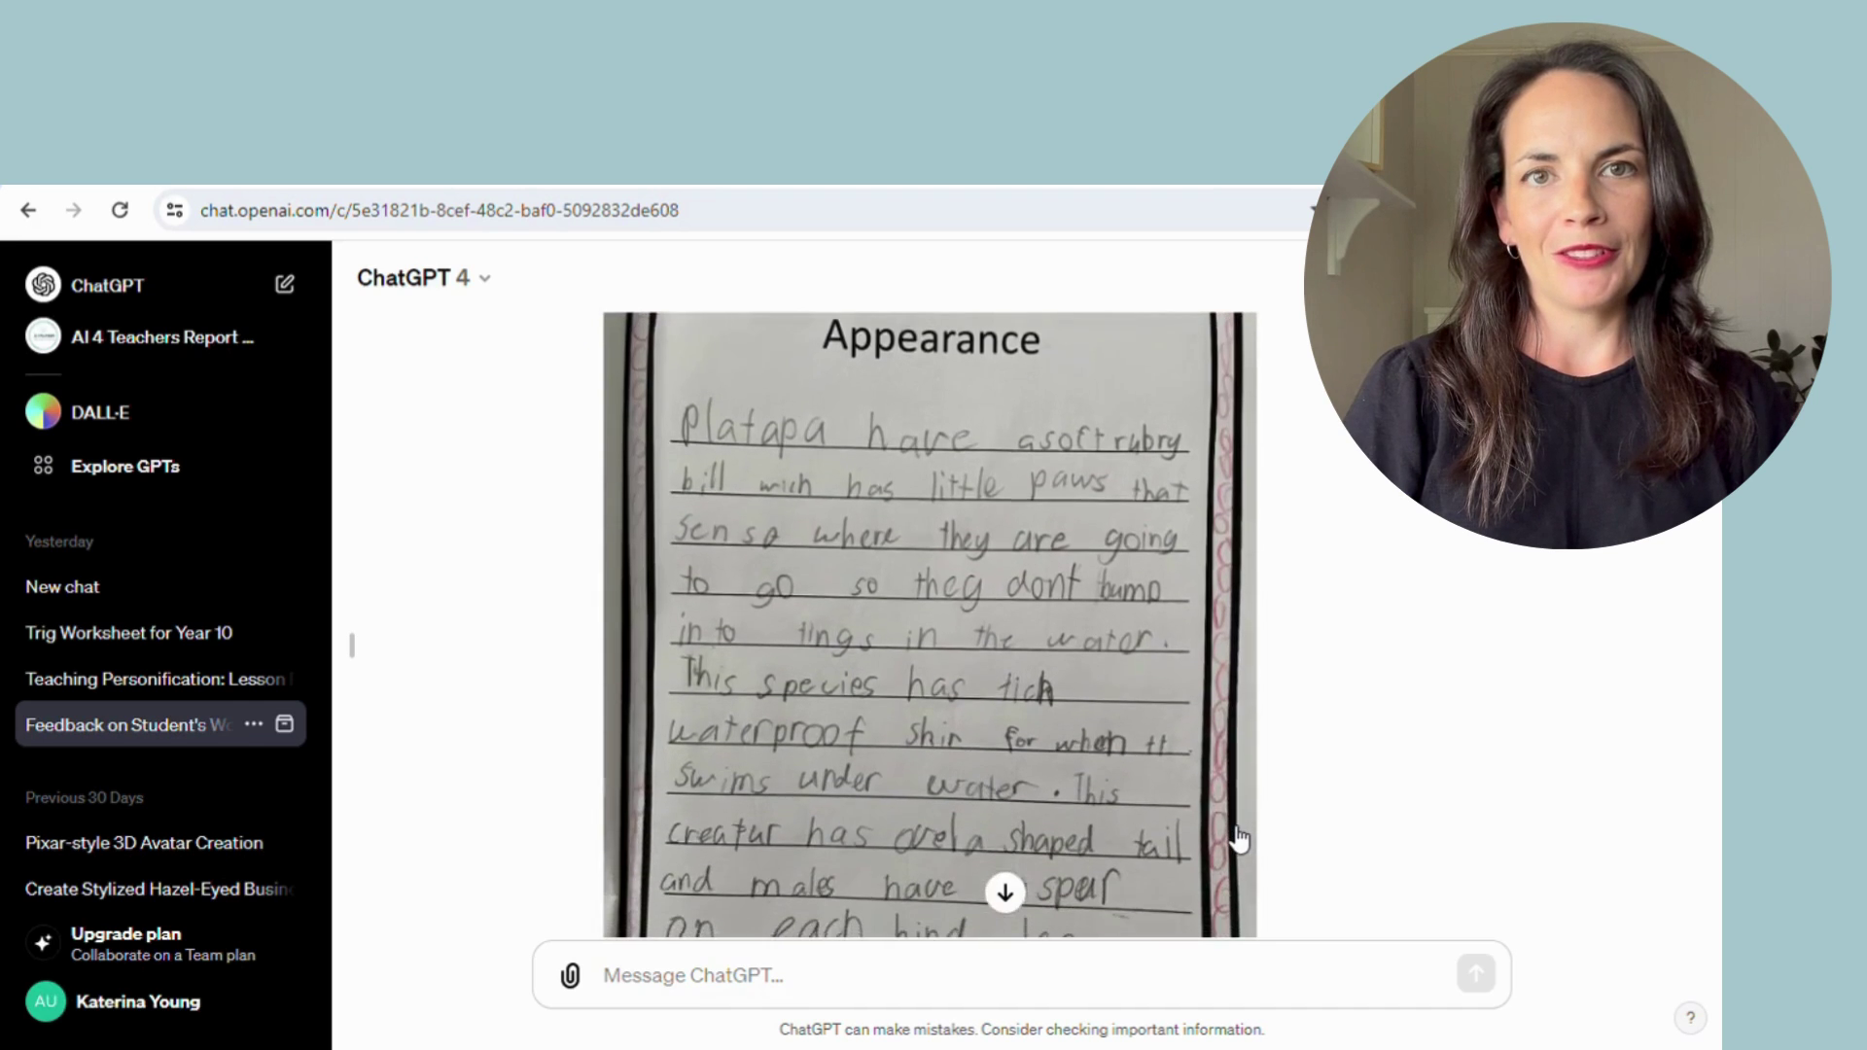
scroll(1238, 838, down, 4)
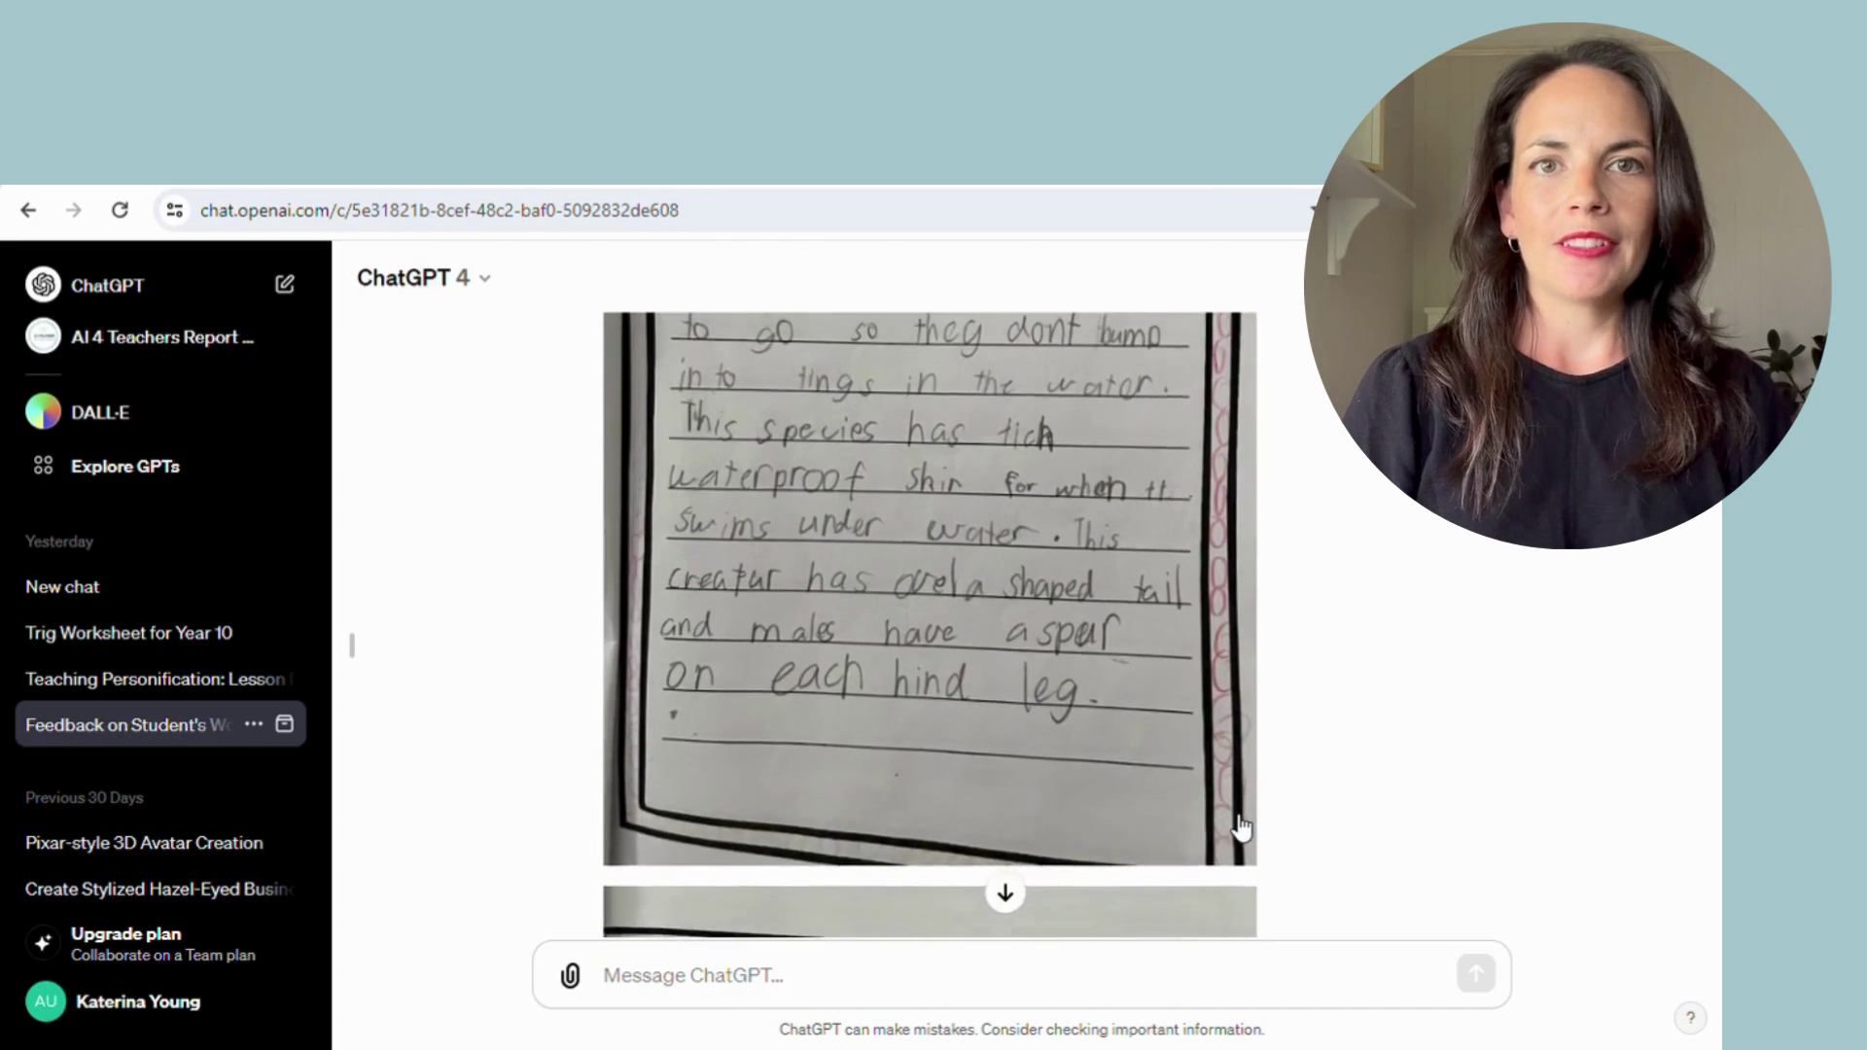
scroll(1242, 827, down, 3)
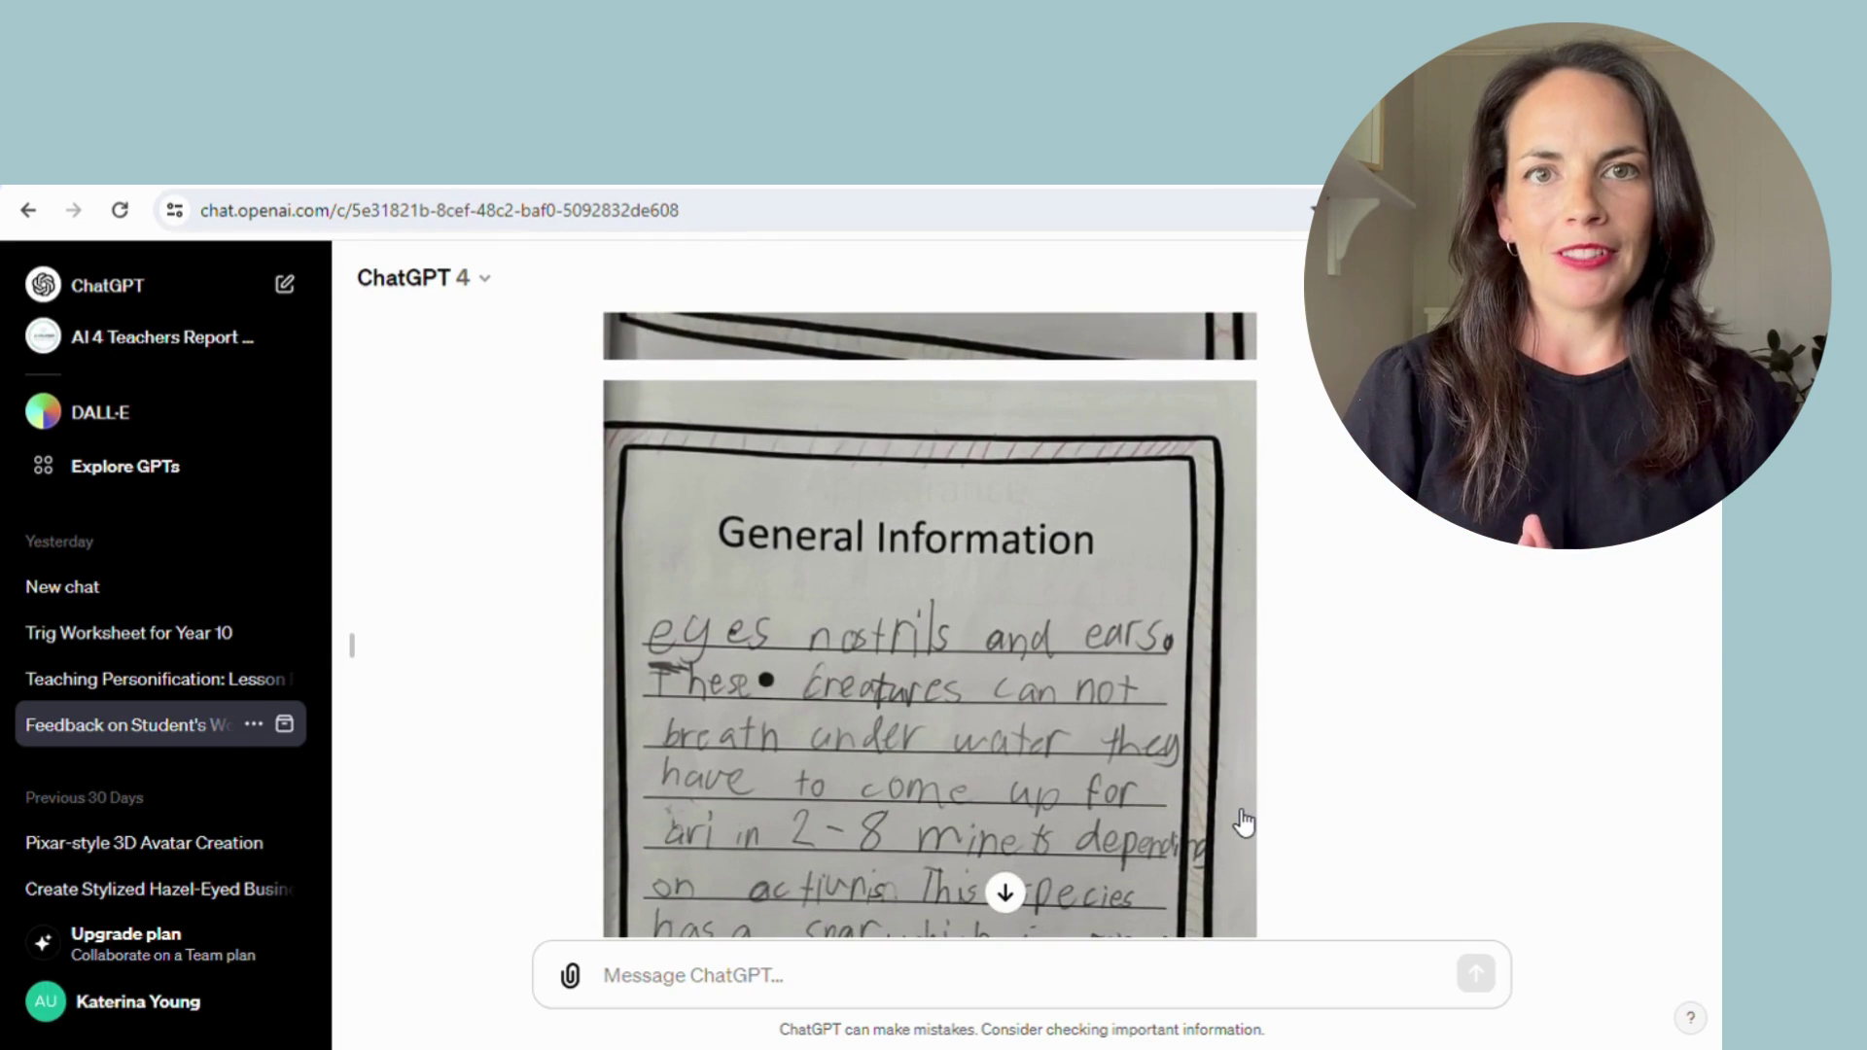
scroll(1244, 815, down, 1)
scroll(1248, 809, down, 2)
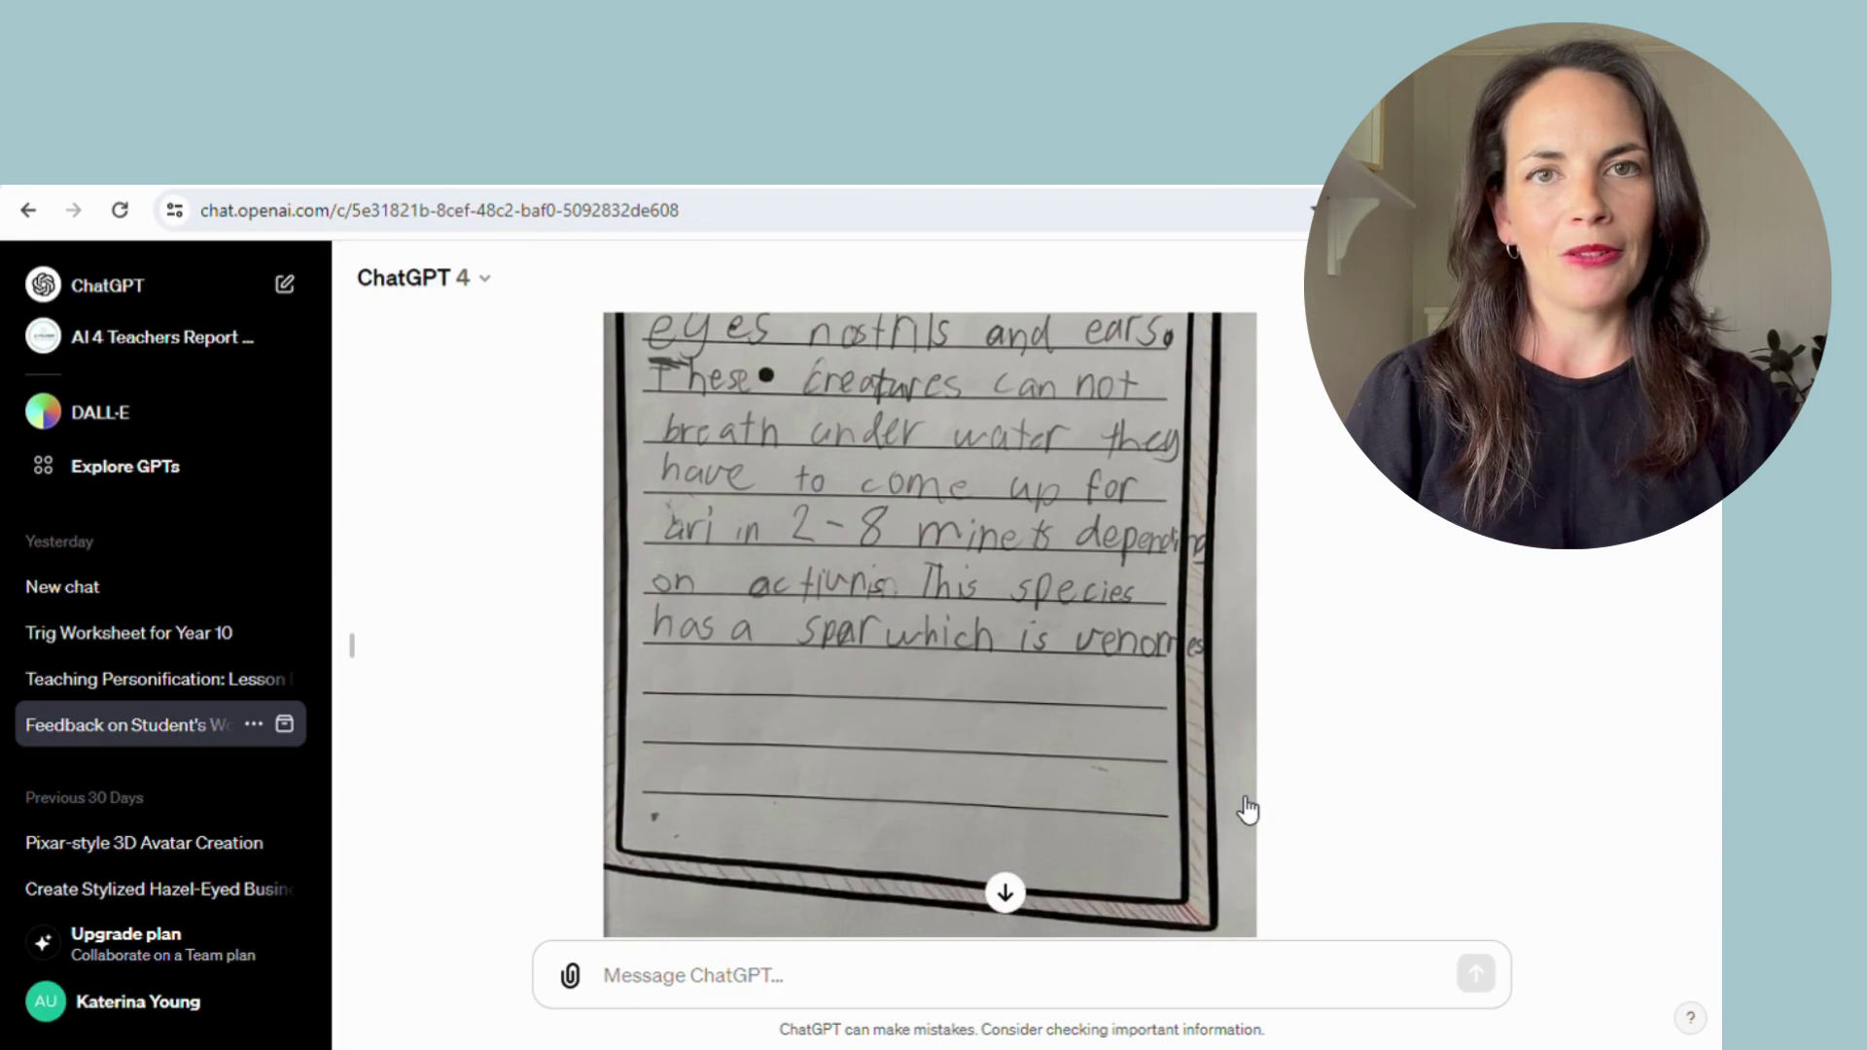
scroll(1248, 803, down, 1)
scroll(1247, 797, down, 2)
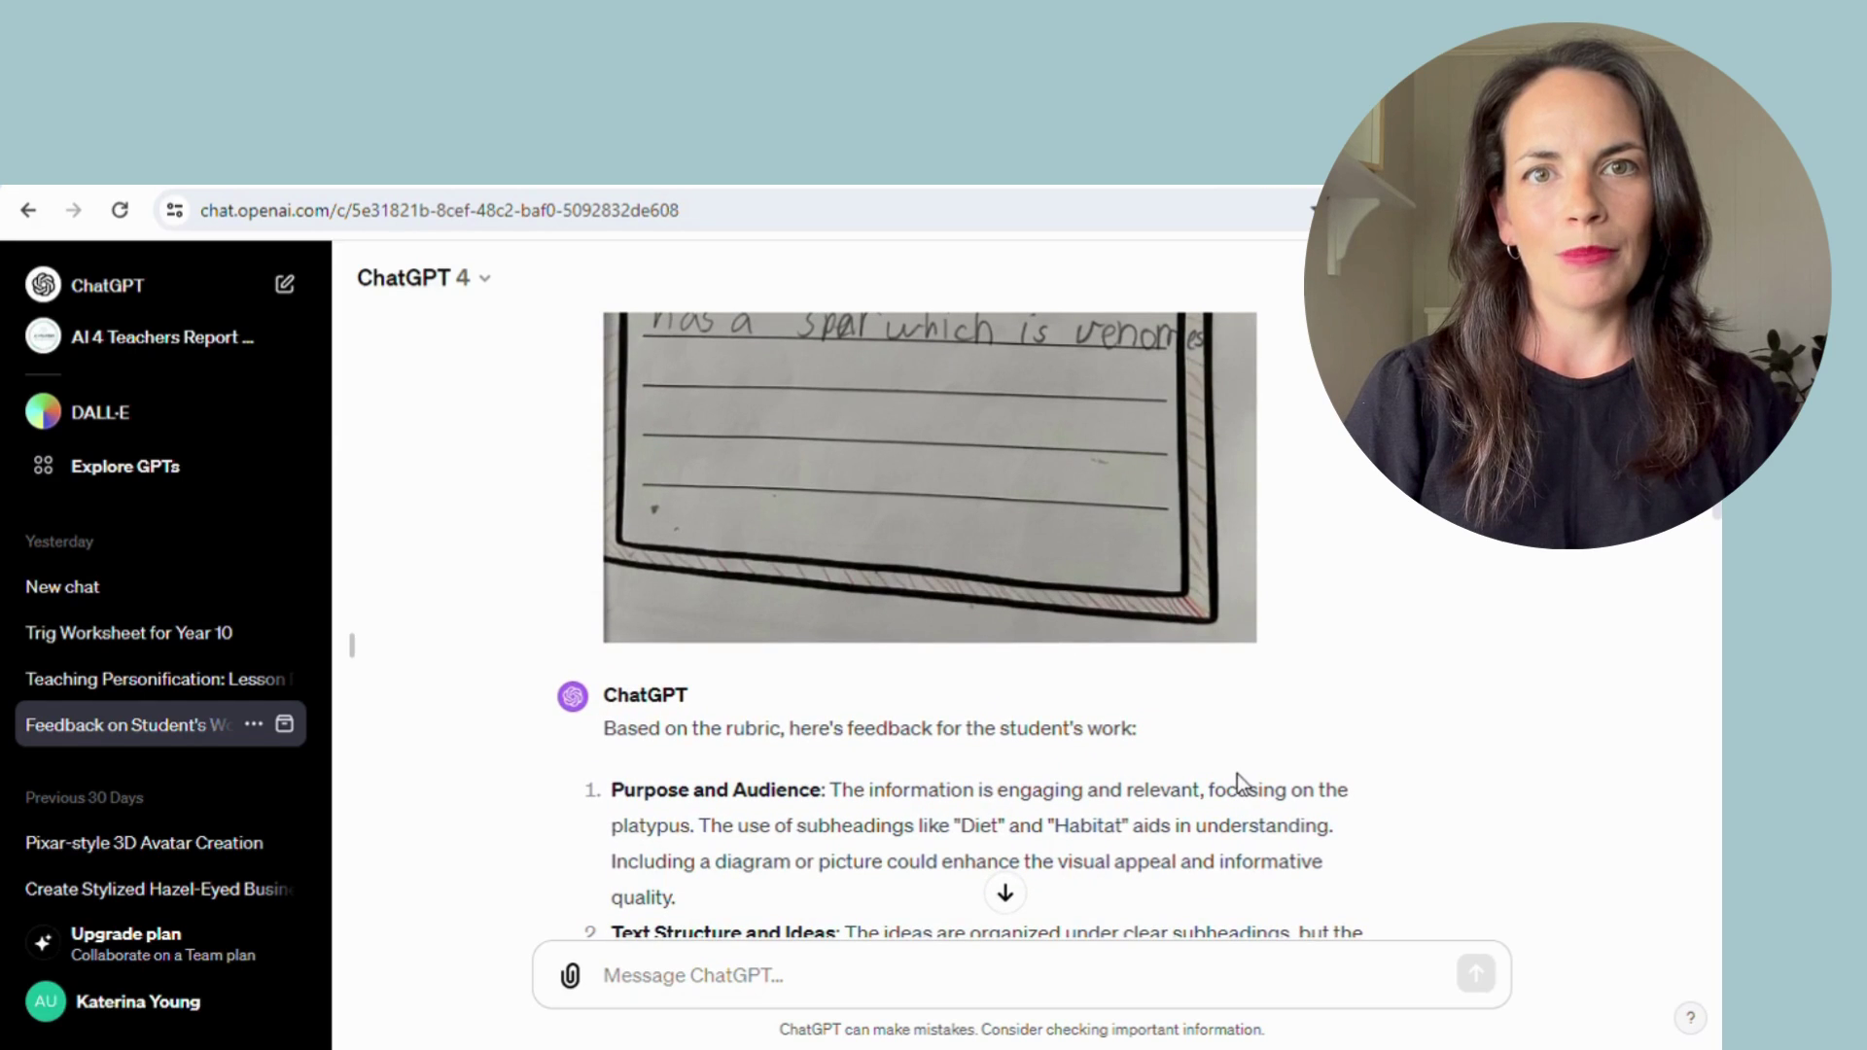
- Reread the rubric-based feedback from Purpose and Audience through Spelling and the overall comment
scroll(1237, 773, down, 1)
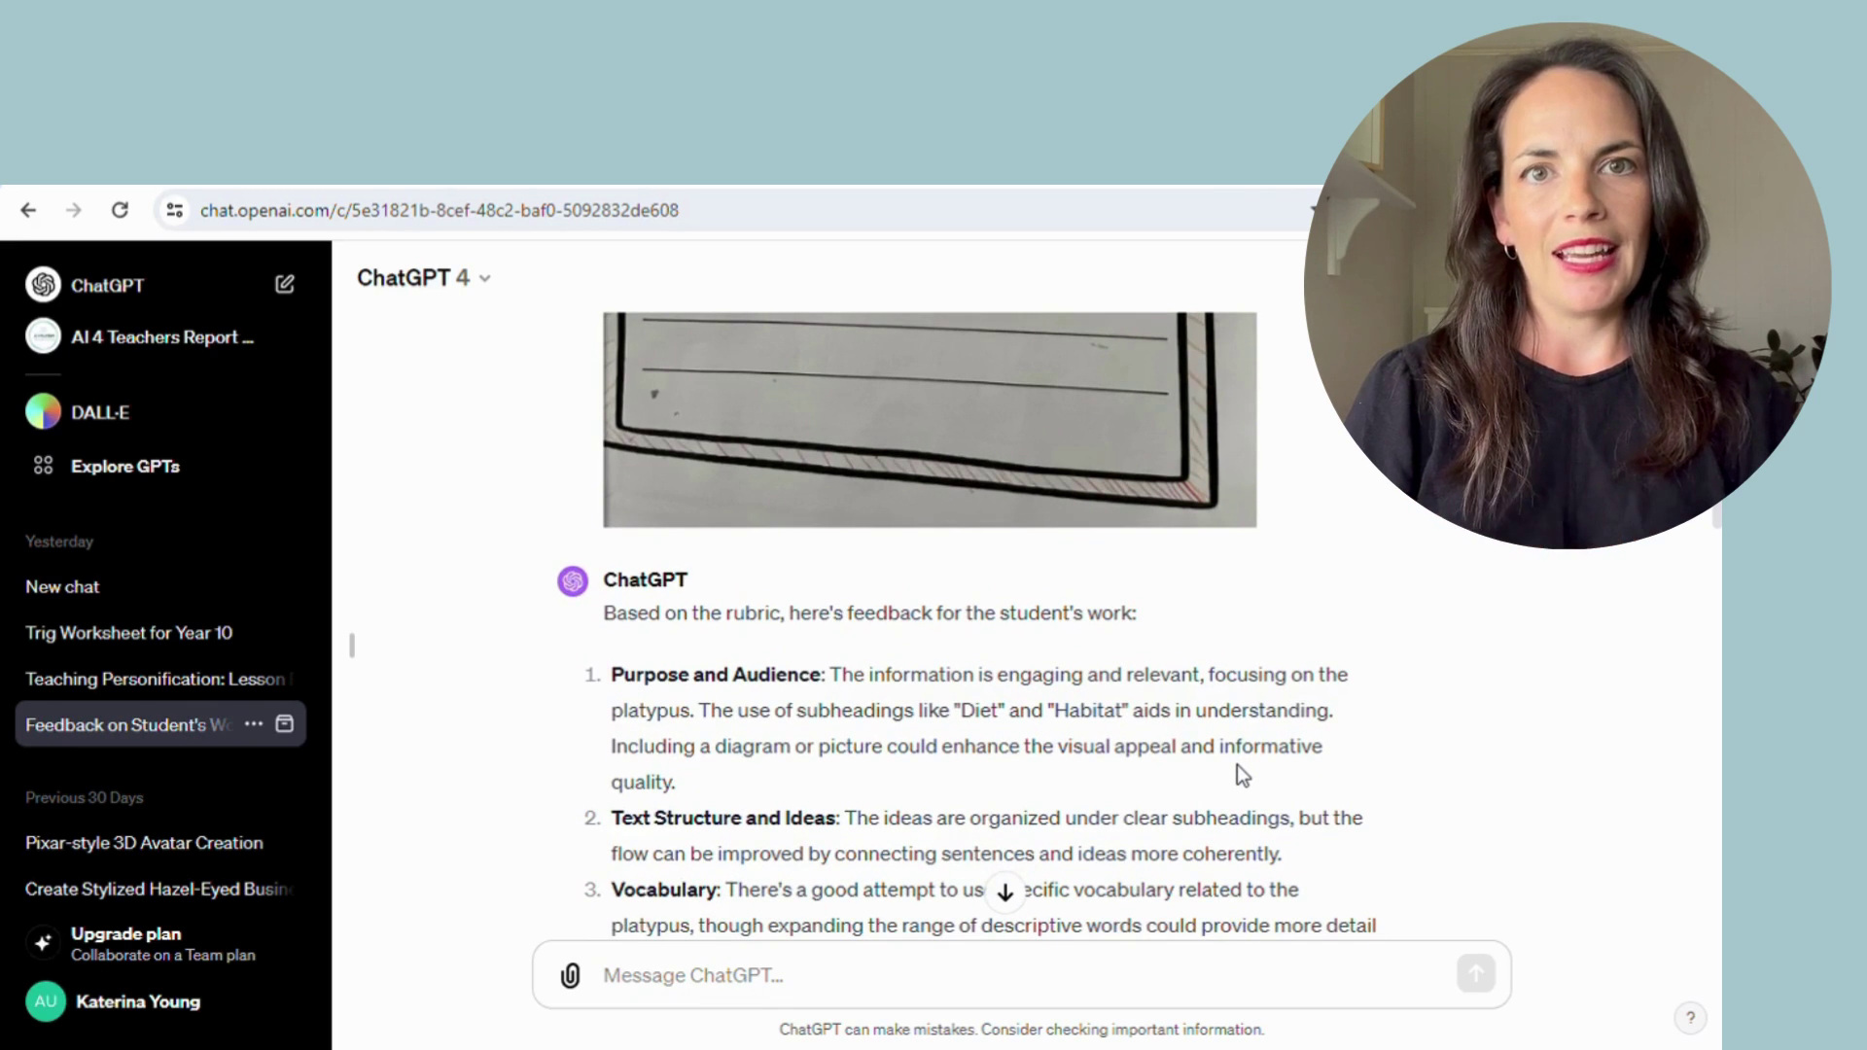
scroll(1237, 769, down, 1)
scroll(1237, 764, down, 1)
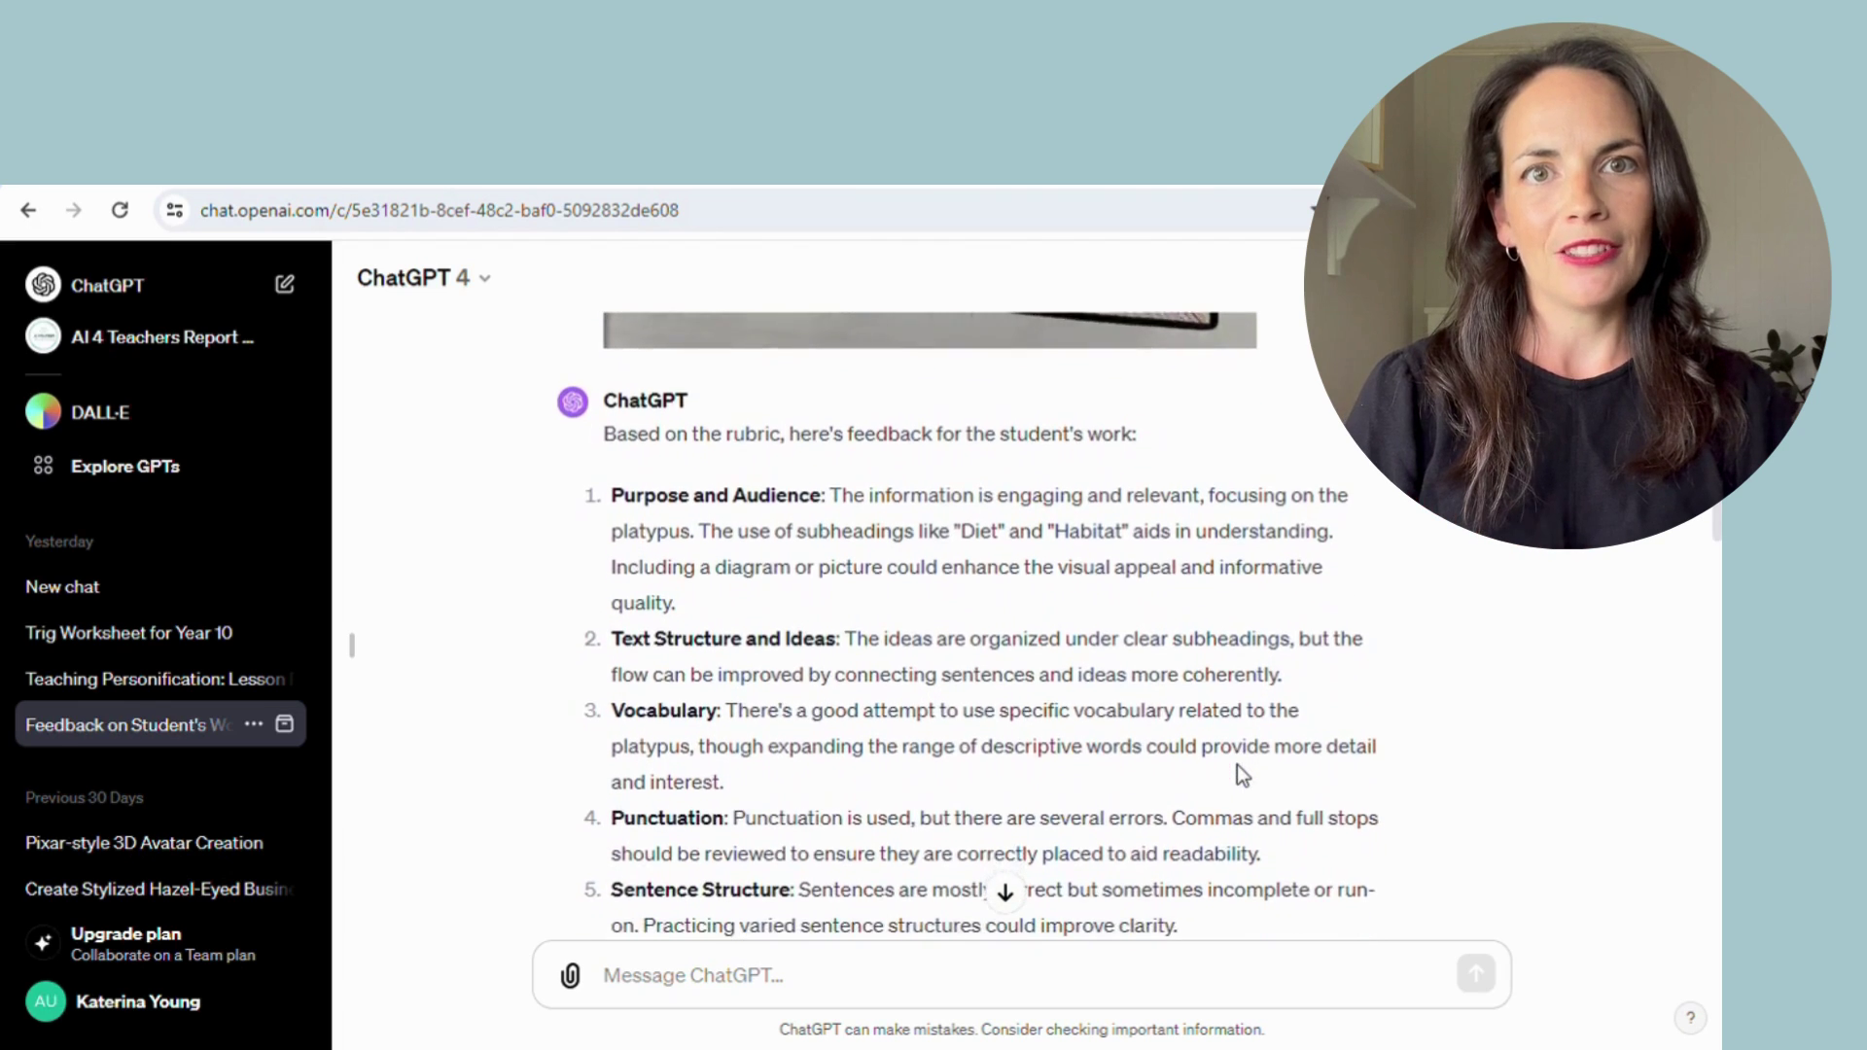
scroll(1237, 764, down, 1)
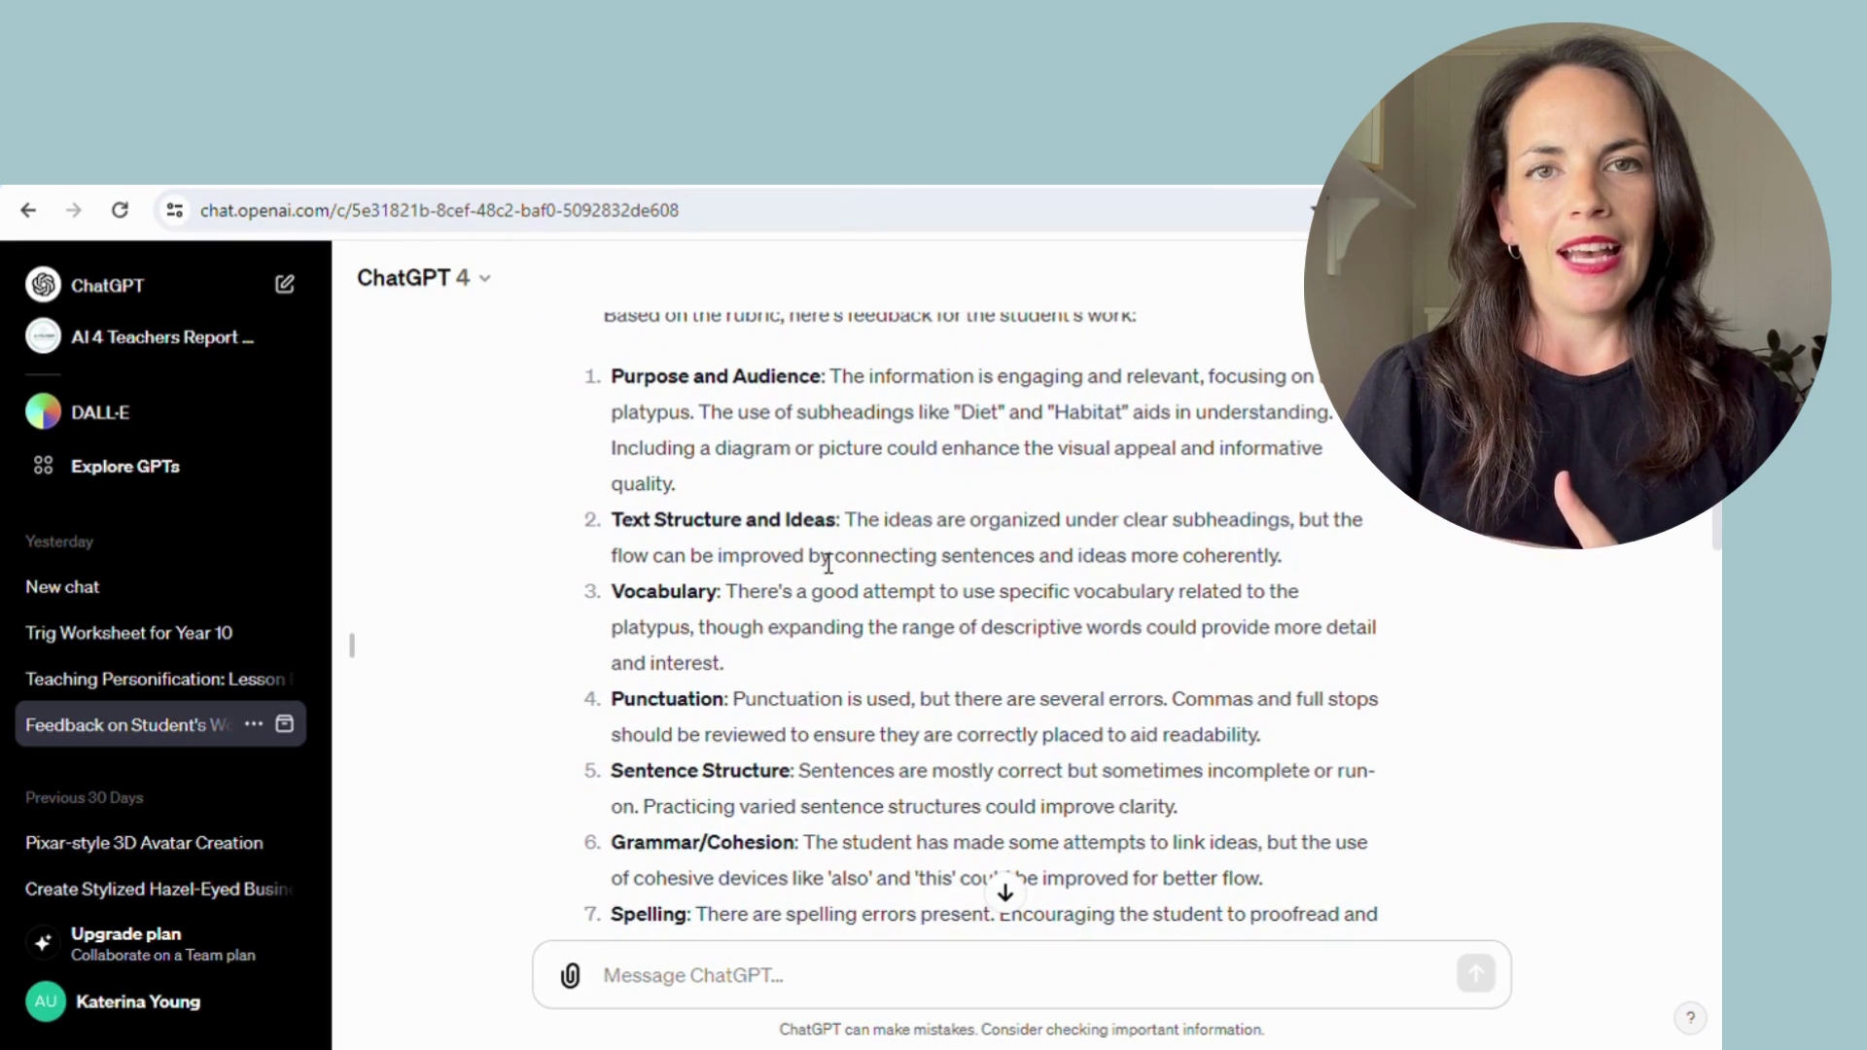
scroll(817, 628, down, 2)
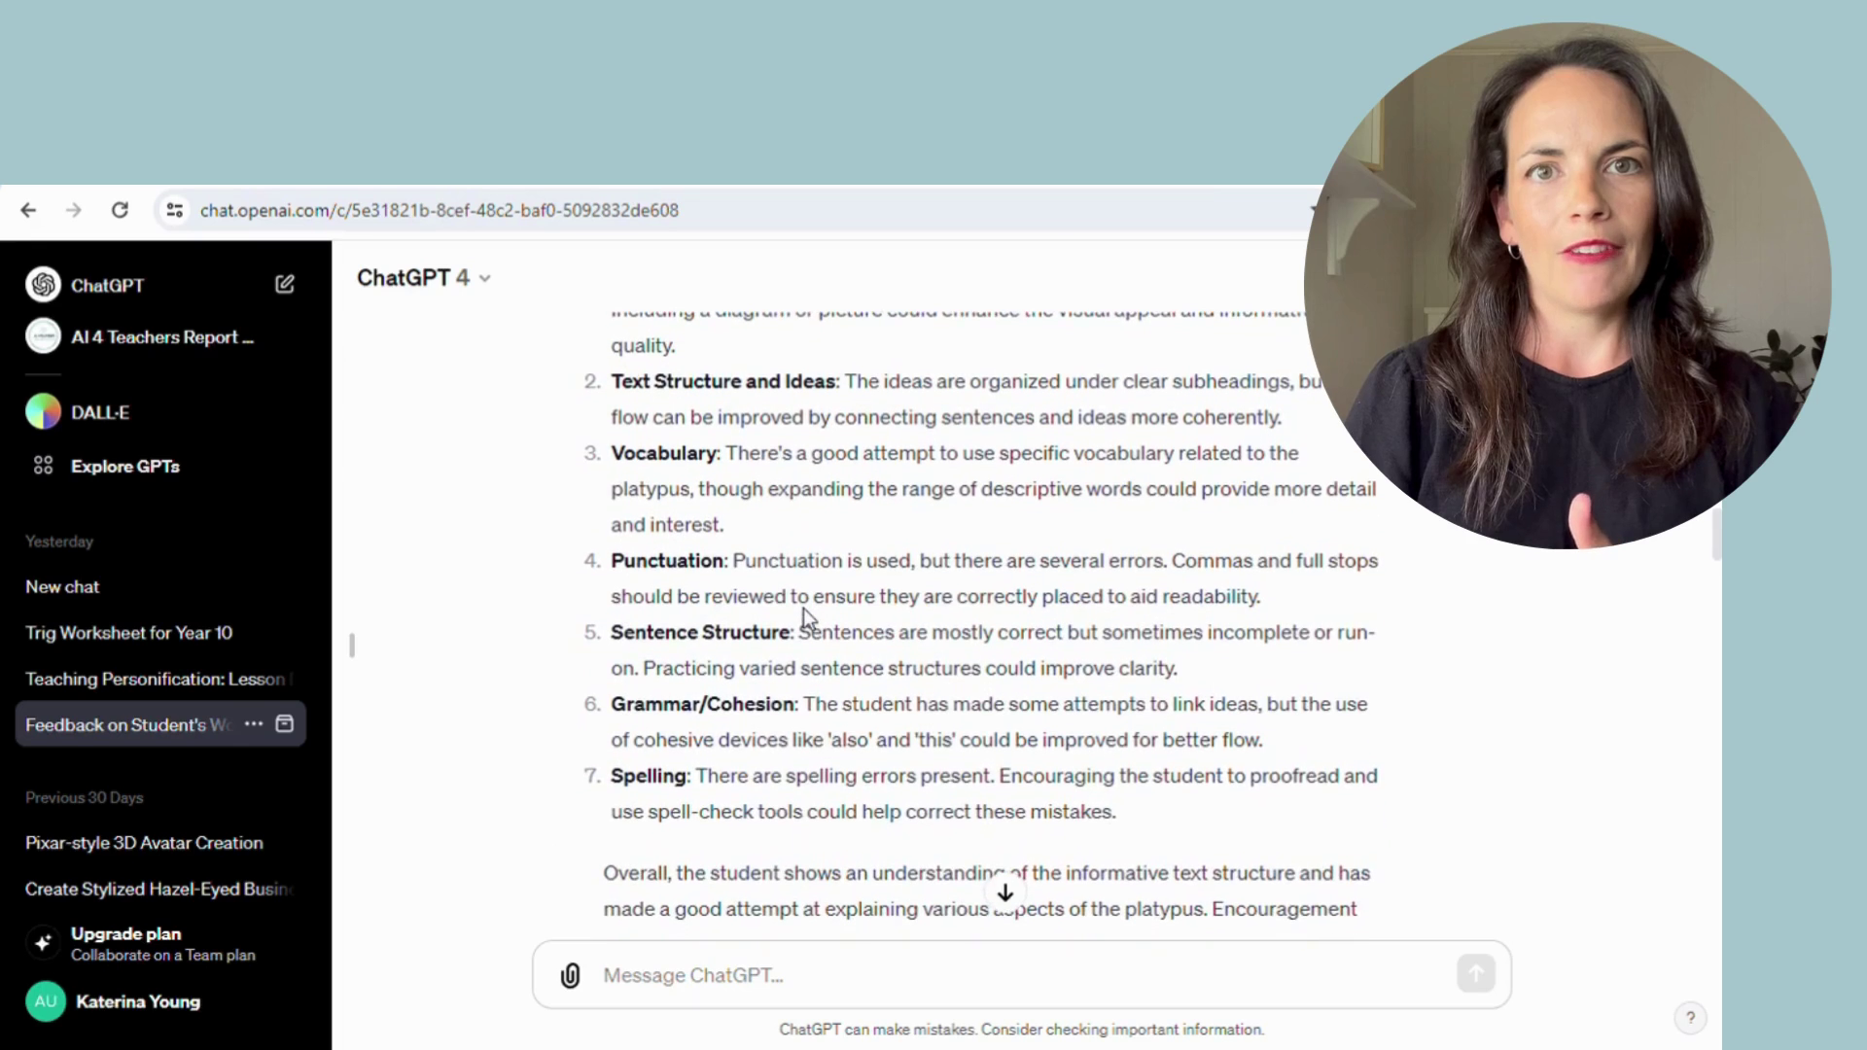
scroll(836, 700, down, 1)
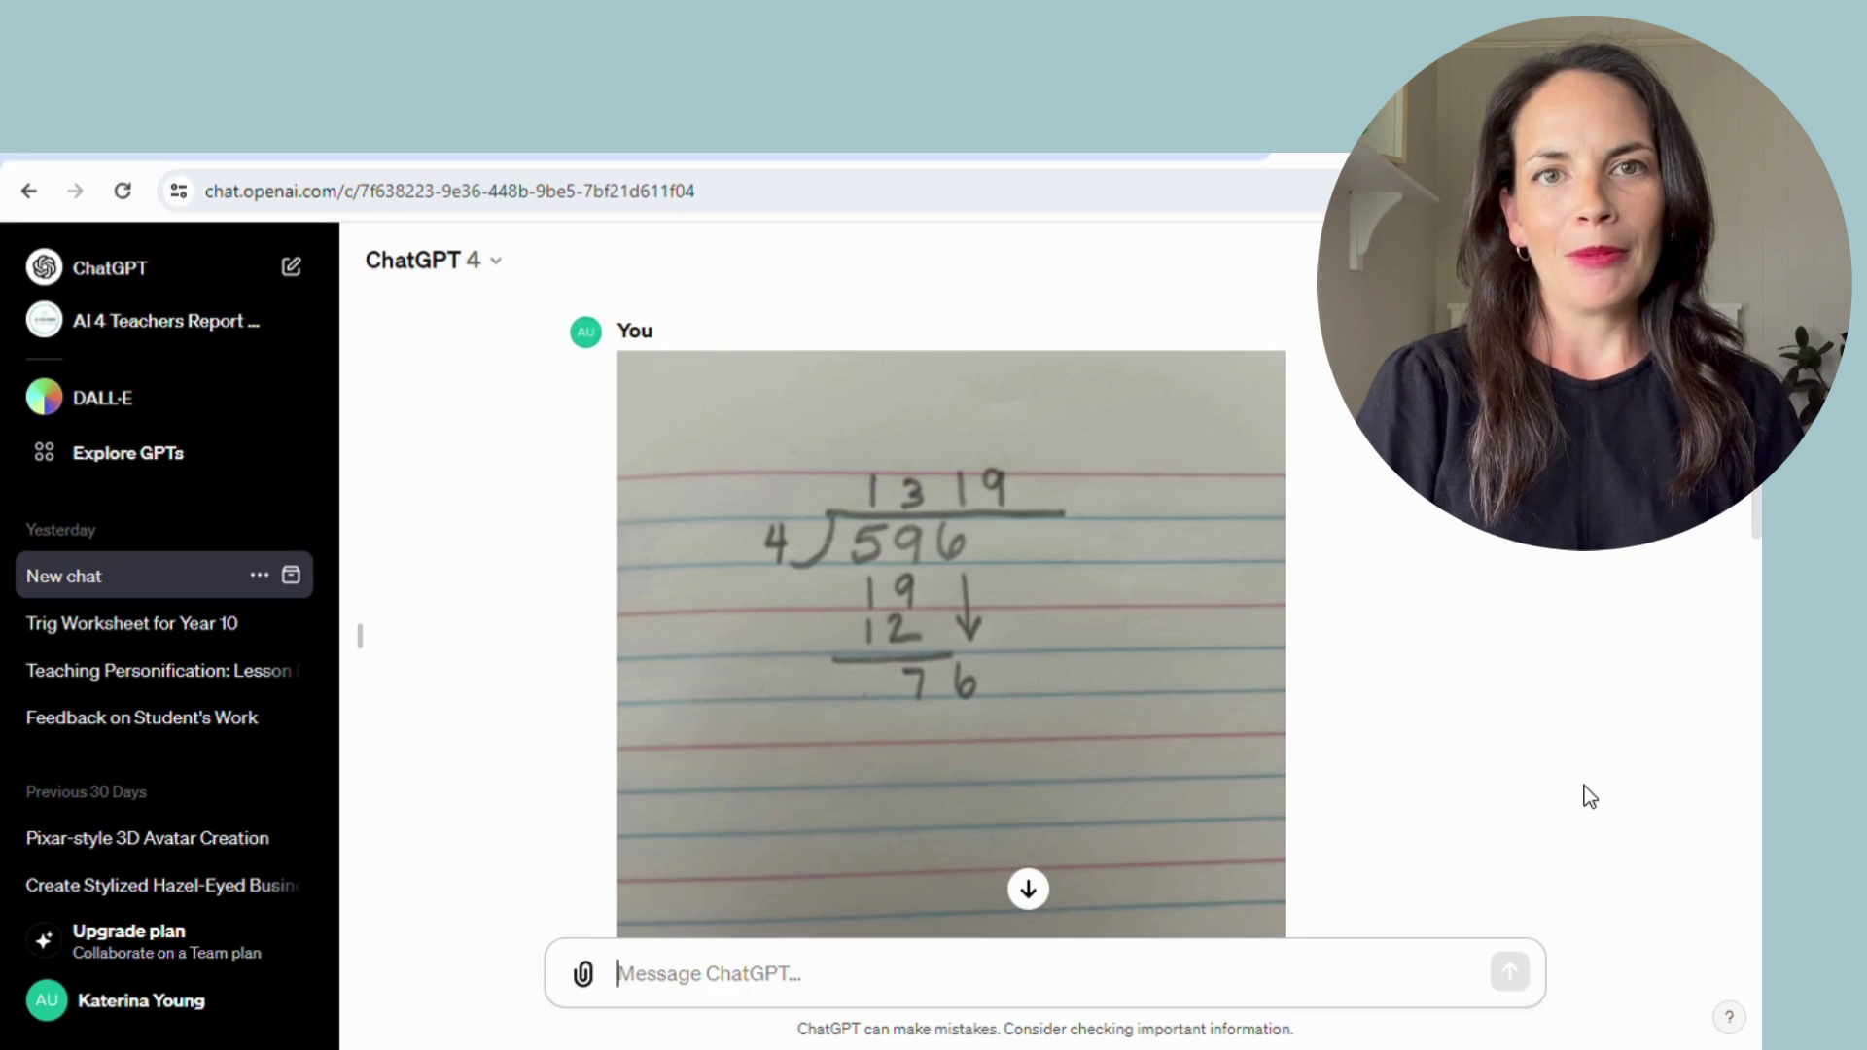
- Examine the photo of the Year 5 student's long division work, the feedback request, and ChatGPT's reply
scroll(1698, 644, down, 3)
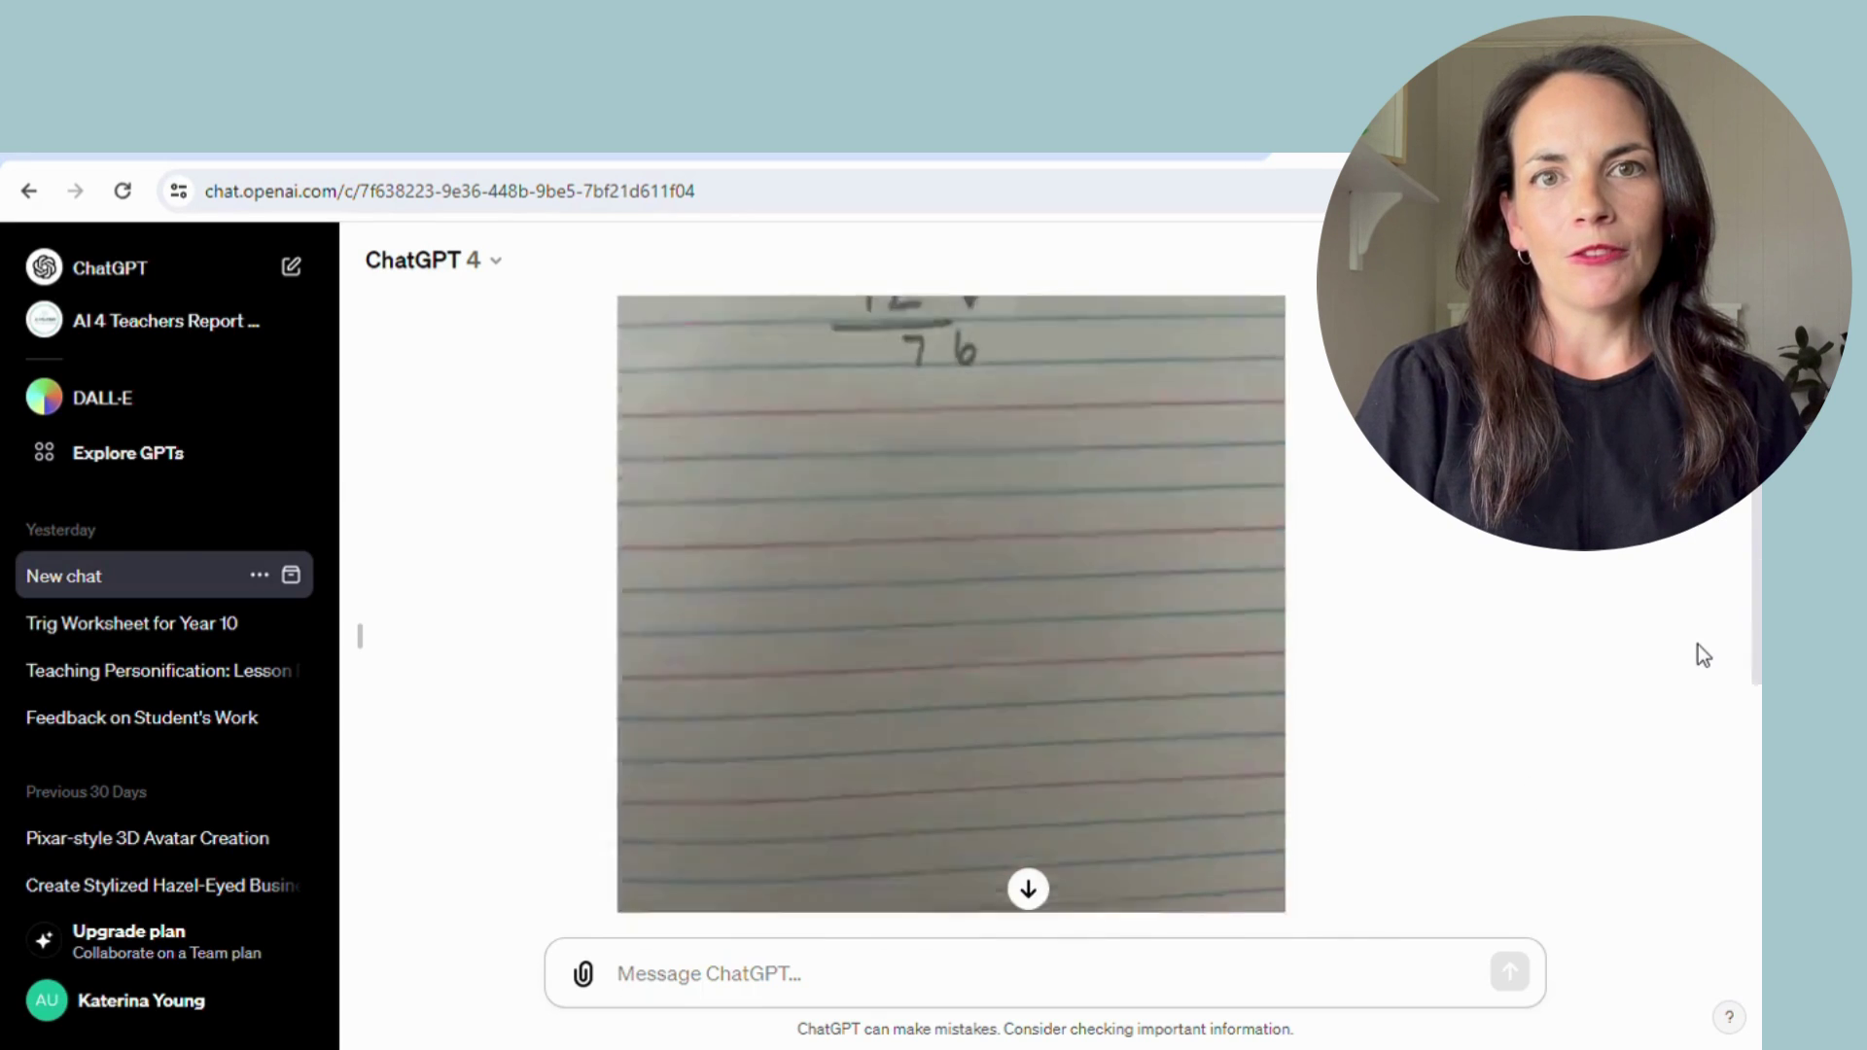
scroll(1698, 645, down, 5)
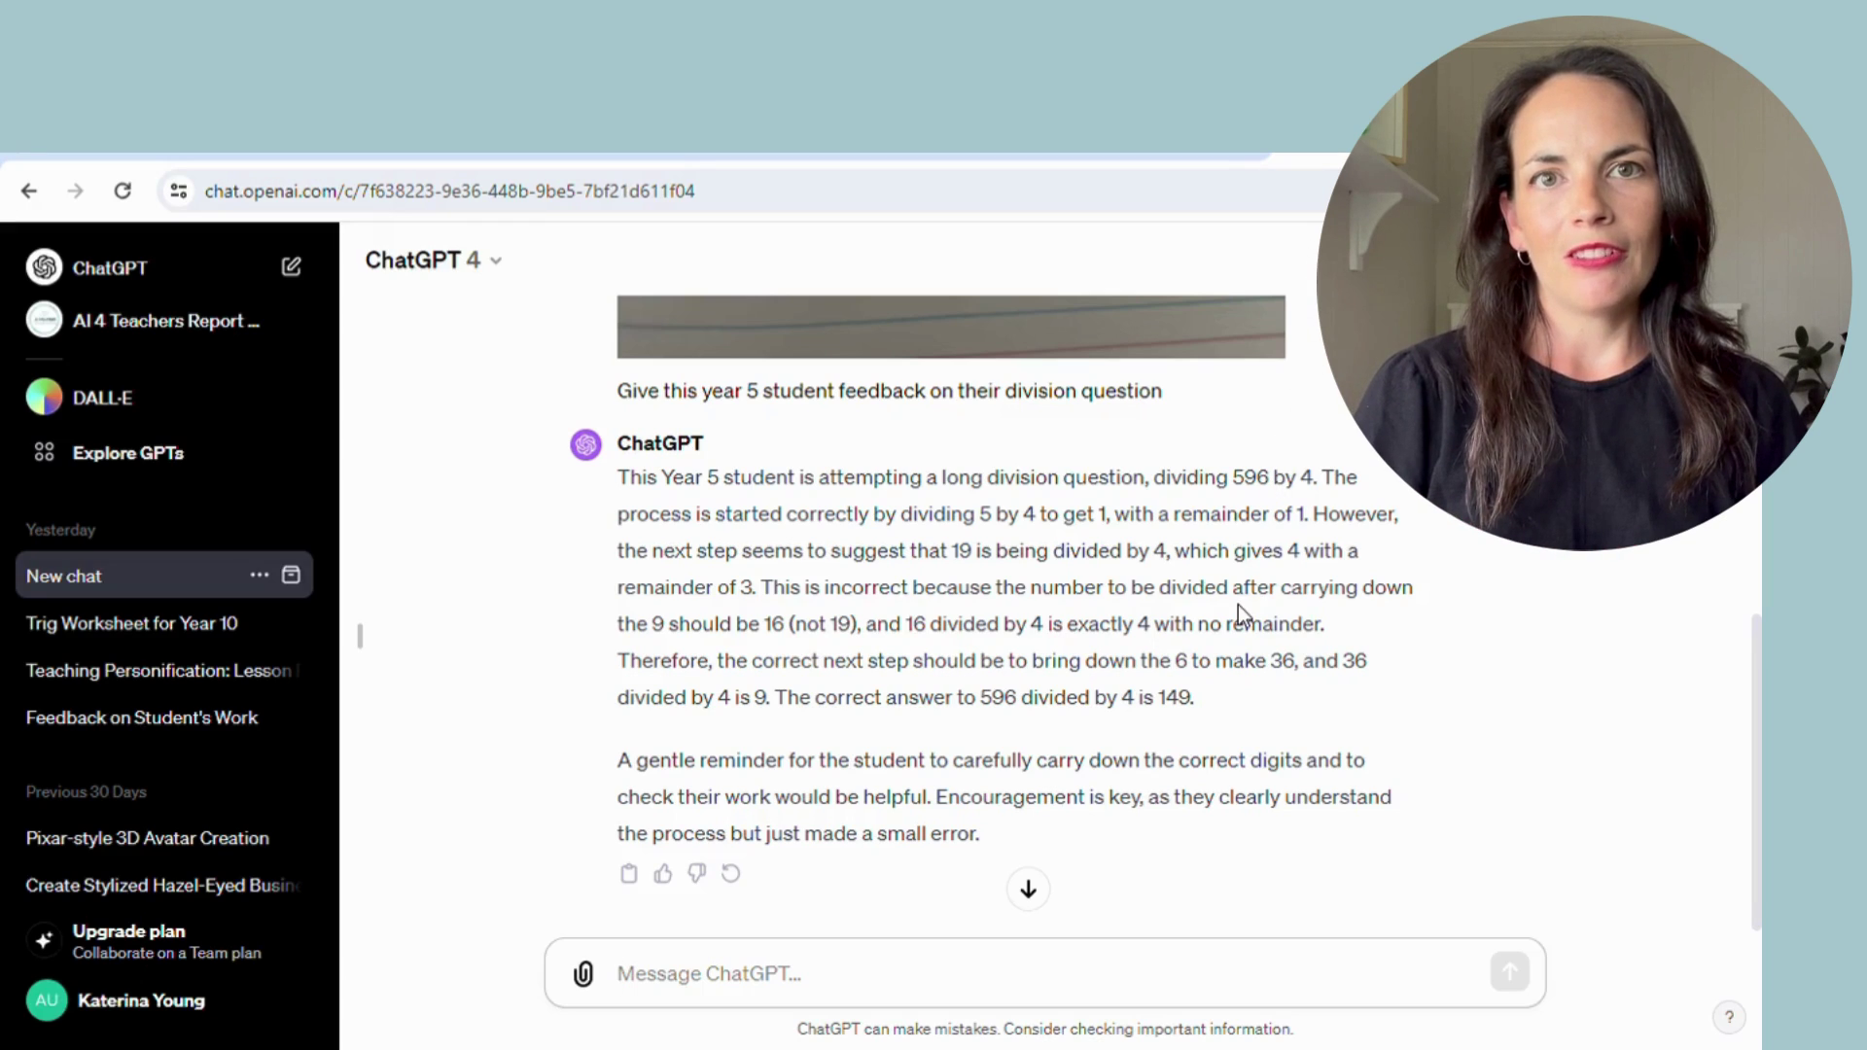
scroll(1060, 717, down, 1)
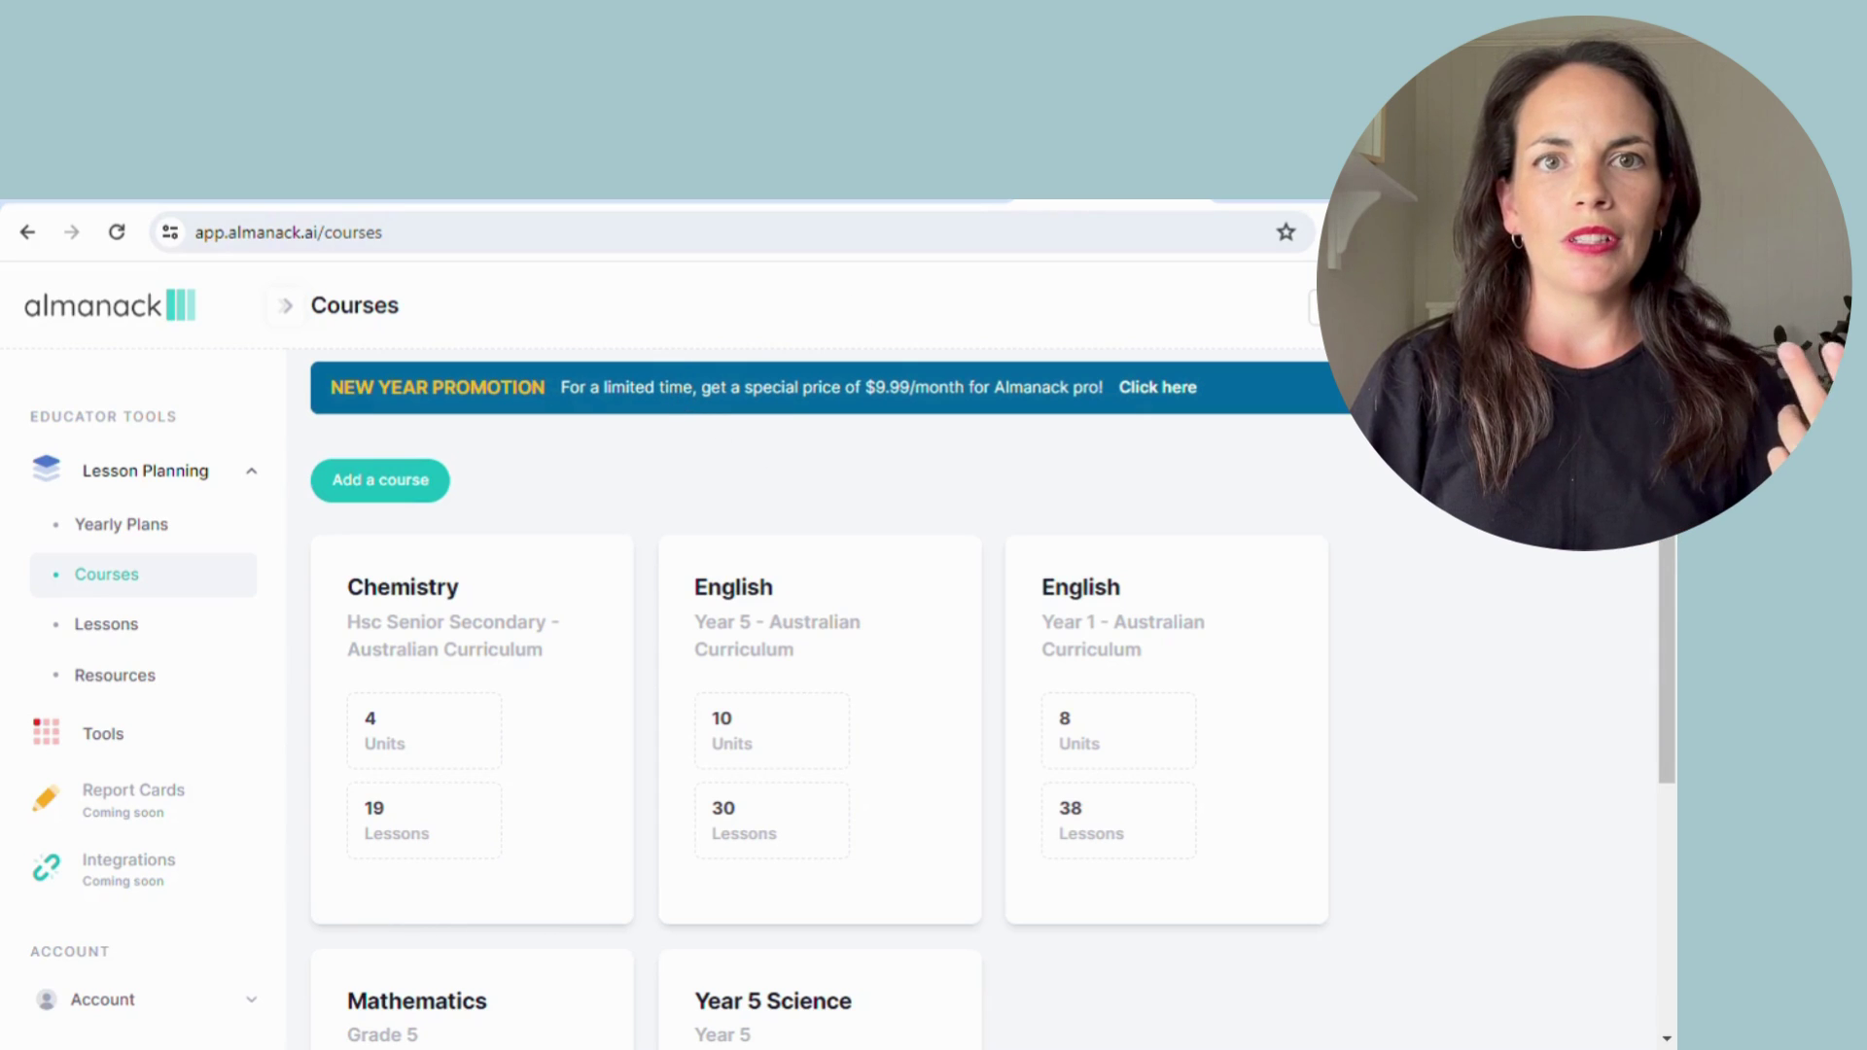
- Switch to Almanack's Essay Feedback Tool and examine its uploaded essay file, criteria or rubric, and grade level settings
click(970, 204)
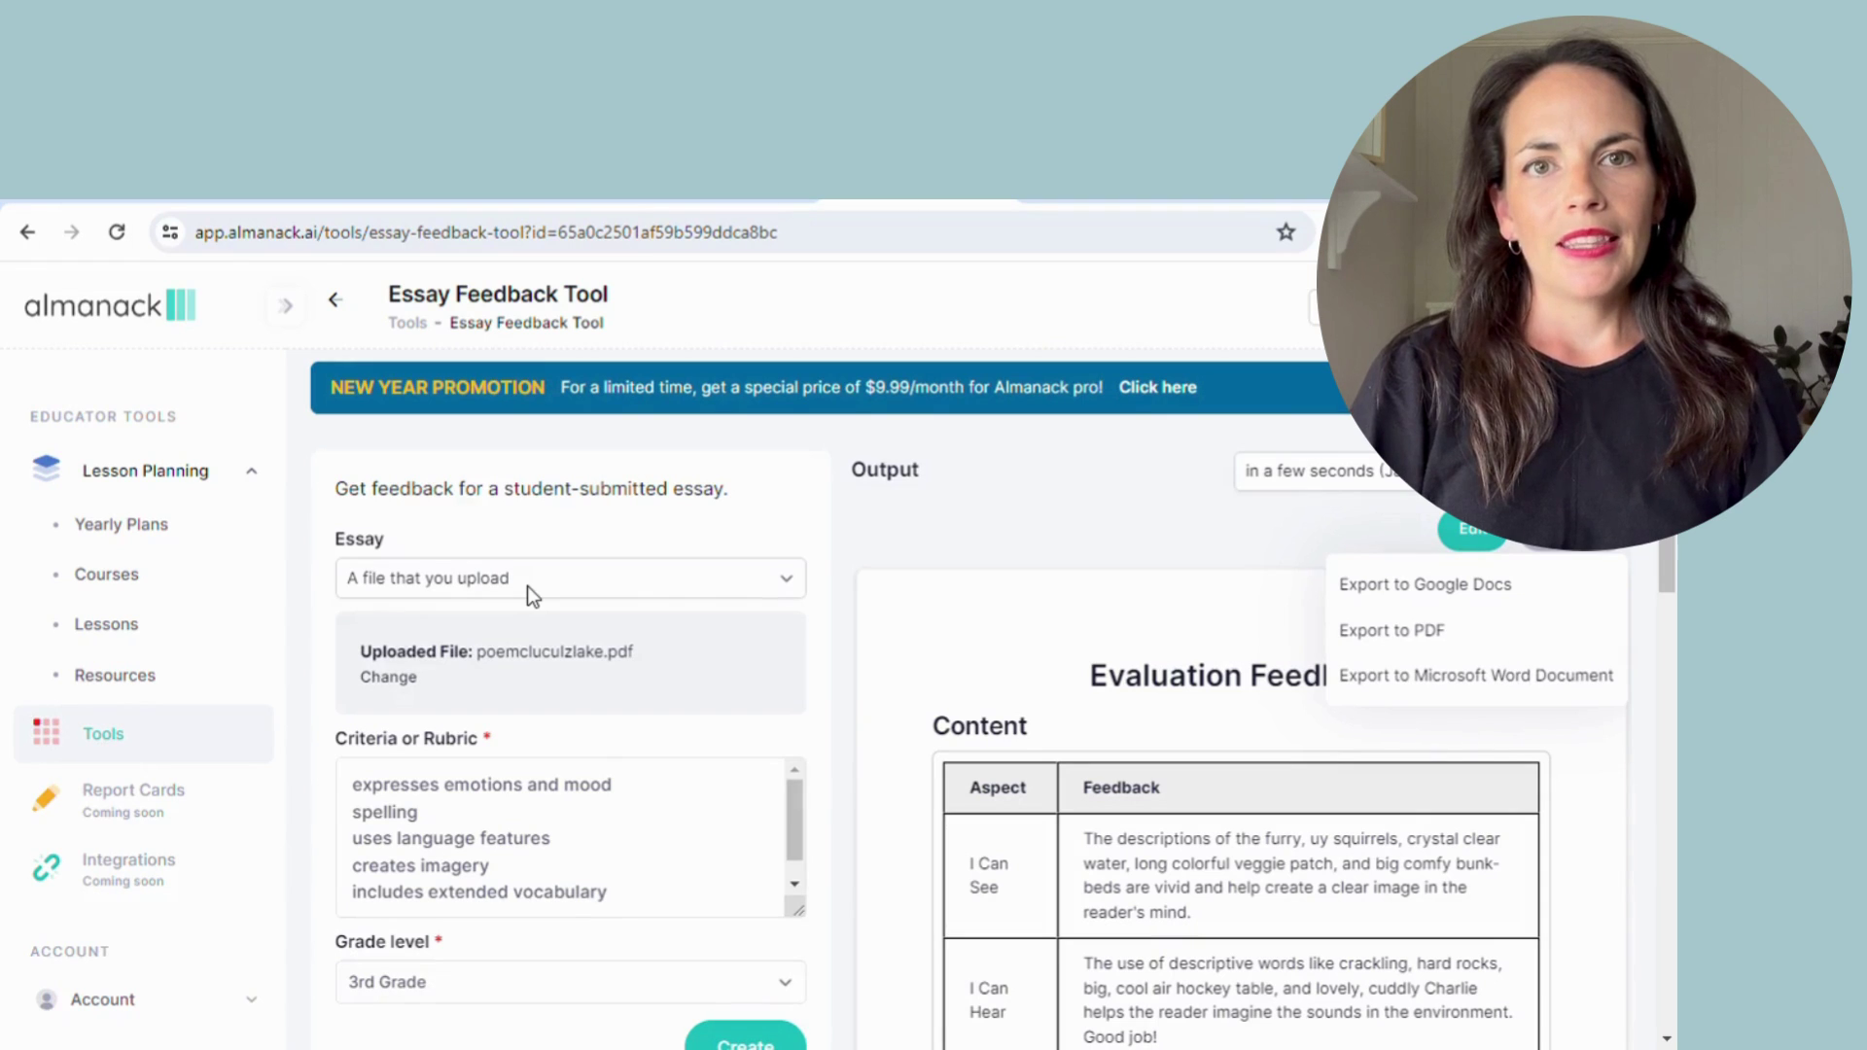
scroll(527, 586, down, 2)
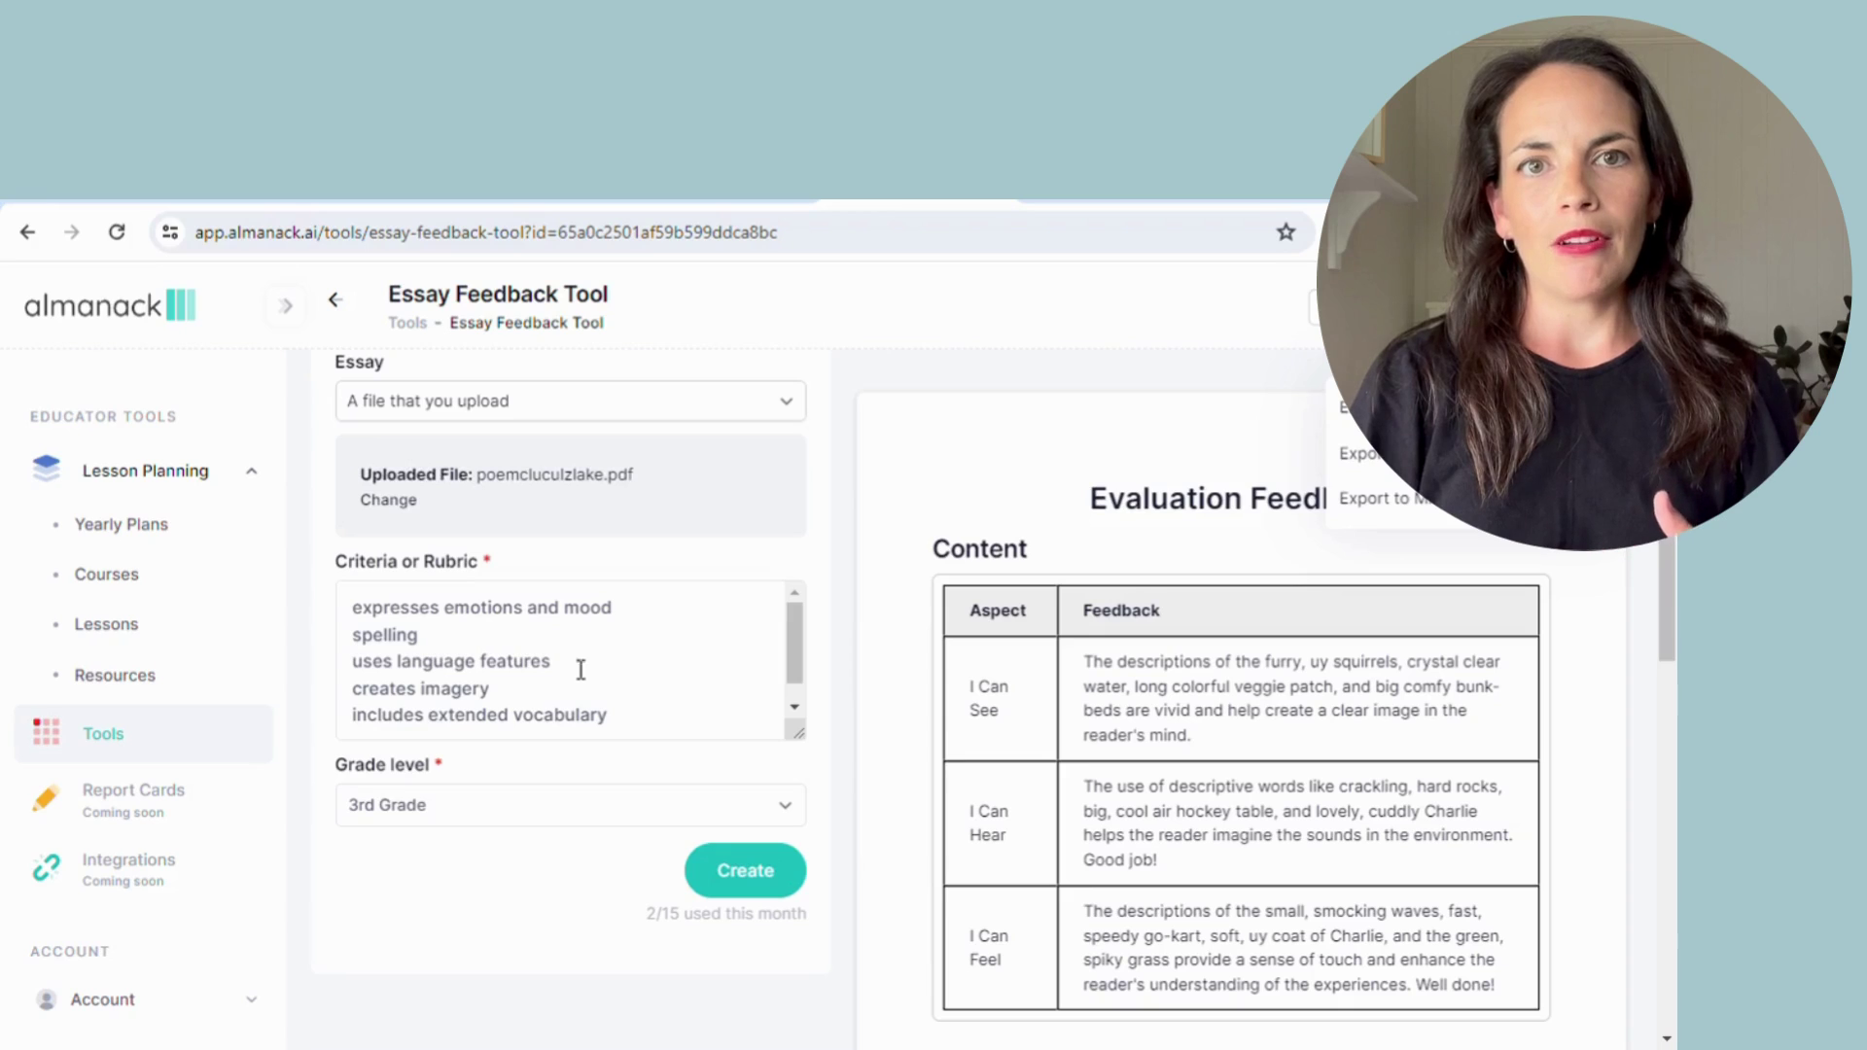
scroll(945, 742, up, 2)
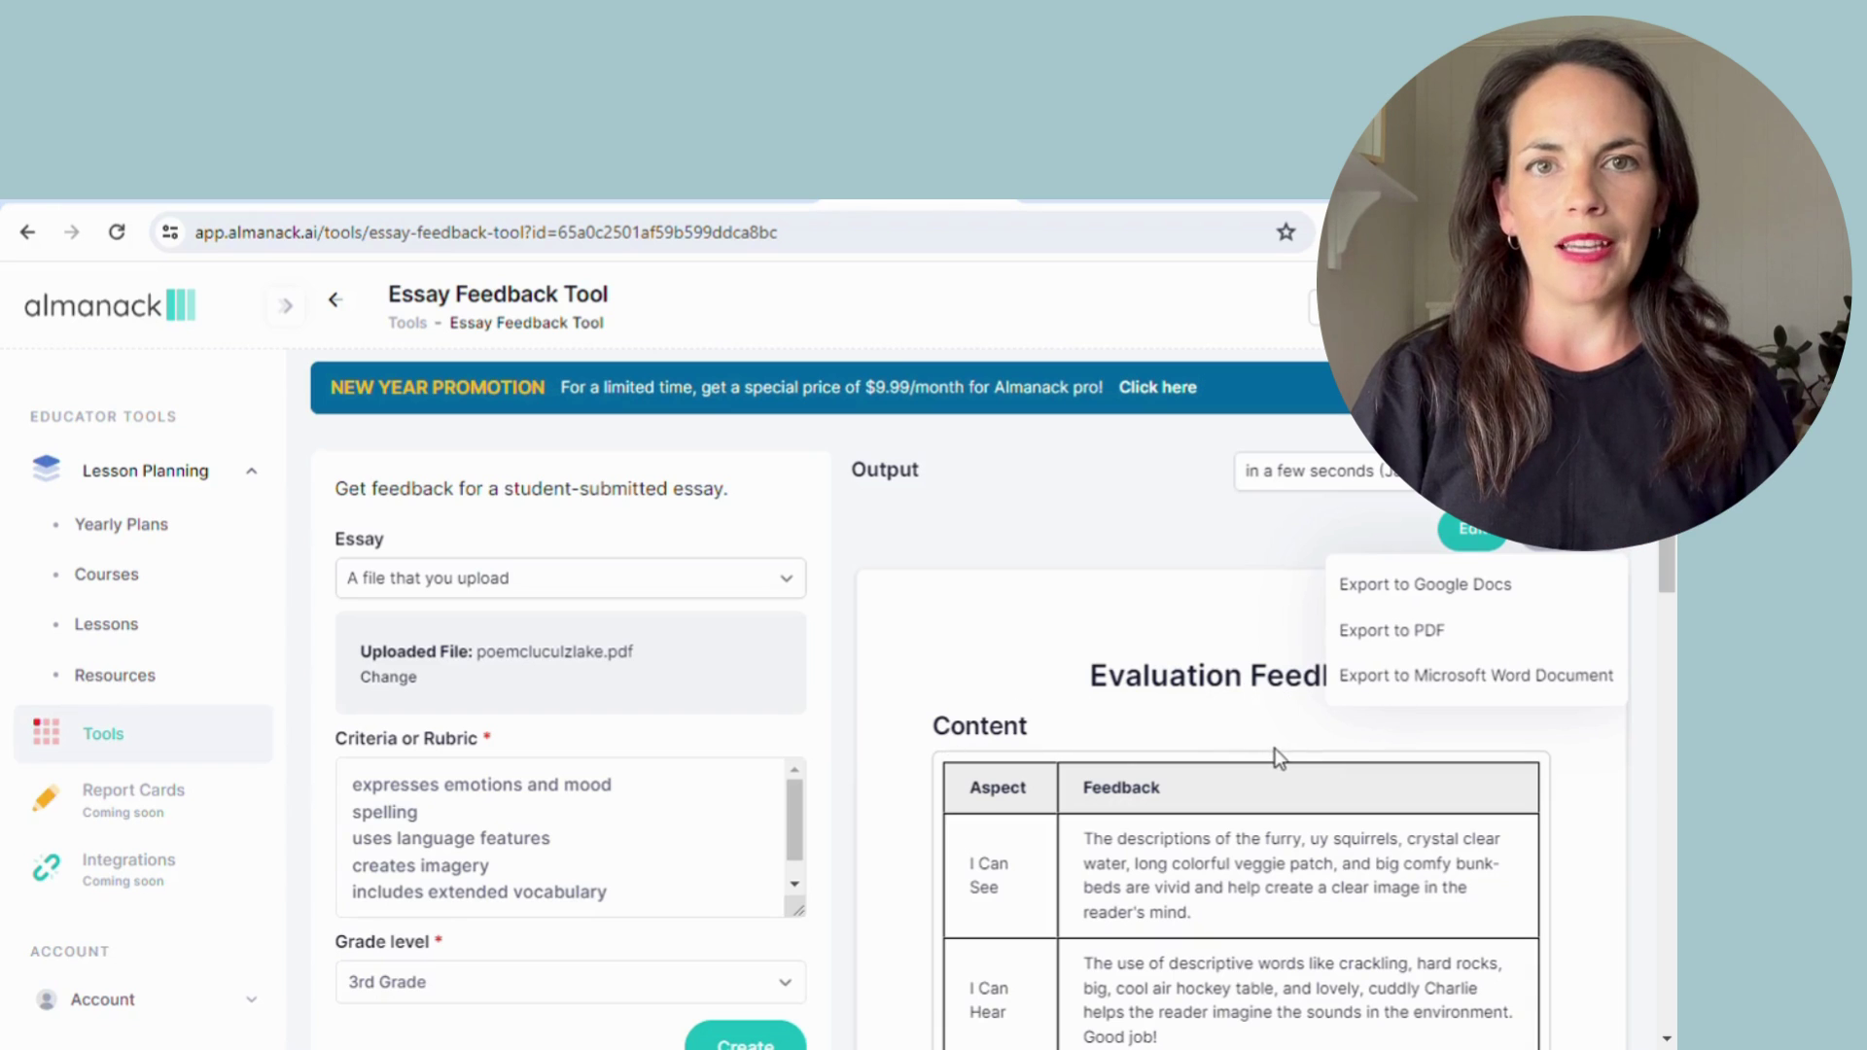
- Read the generated essay evaluation, covering the Content feedback and each aspect of the Rubric table
scroll(1278, 757, down, 1)
scroll(1275, 748, down, 6)
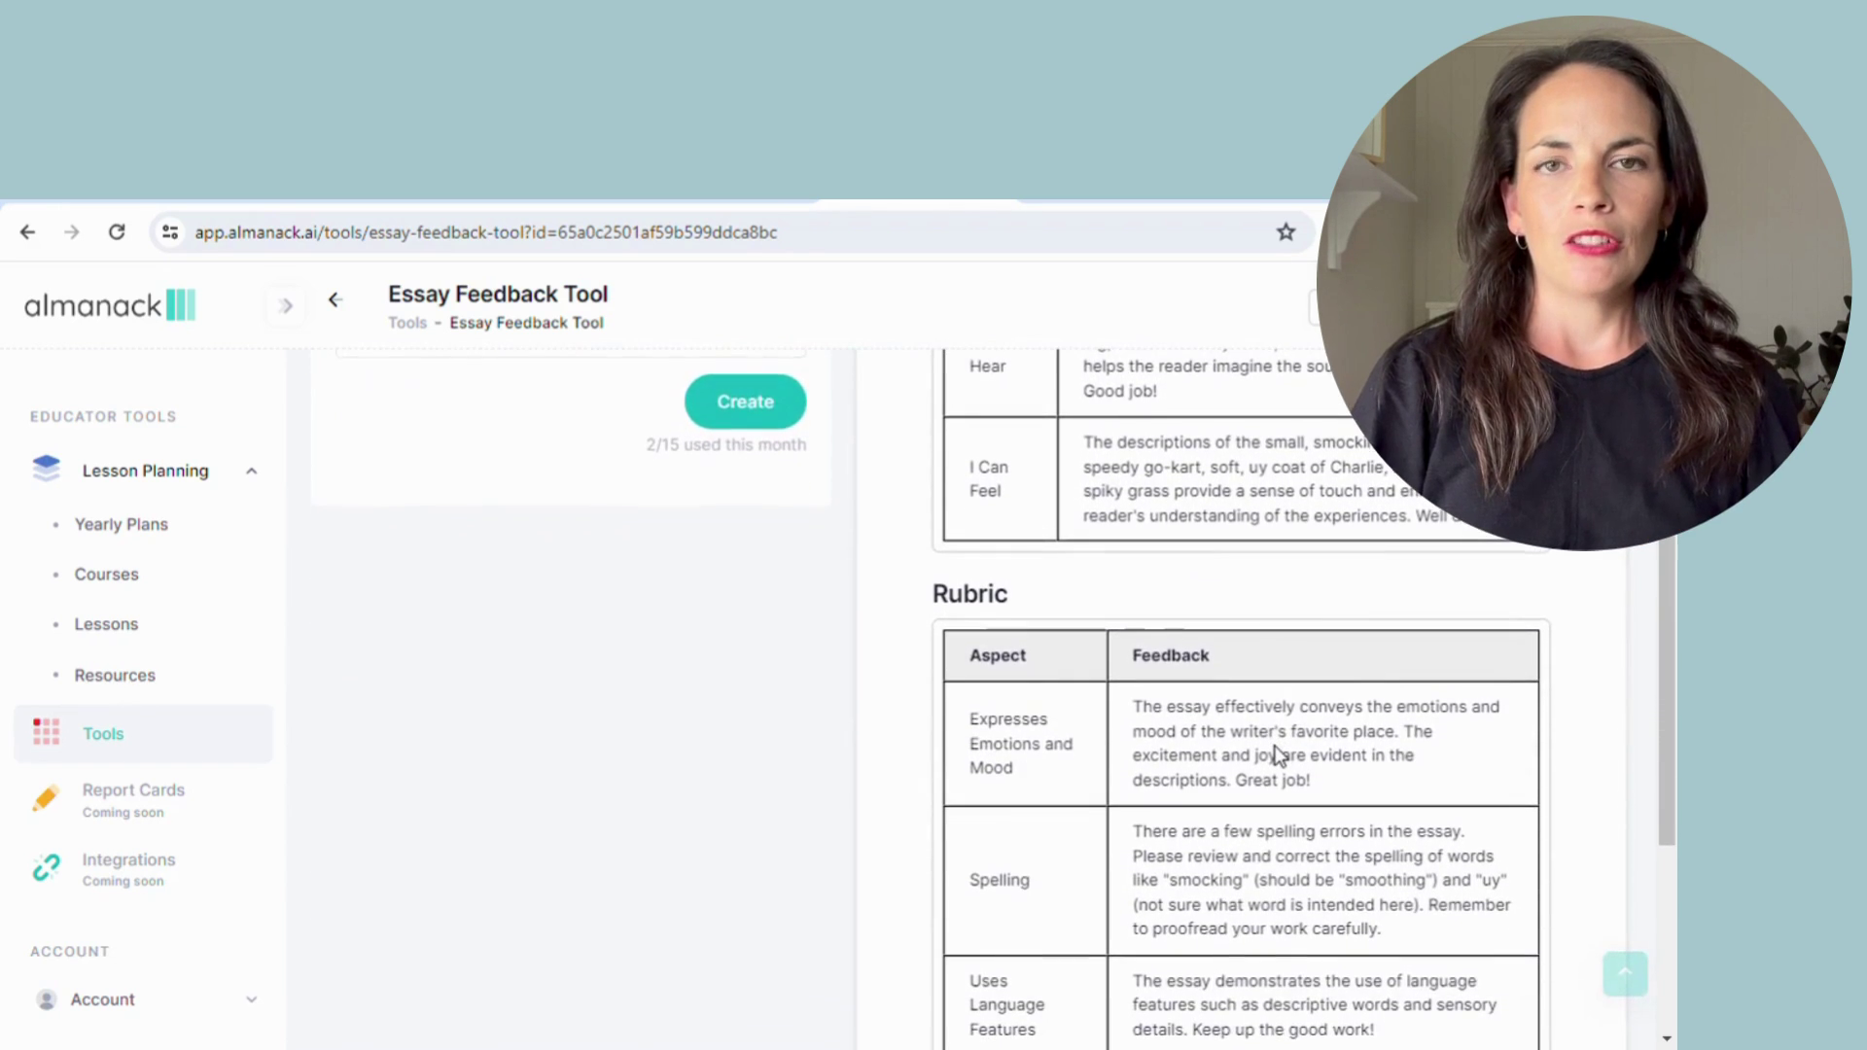
scroll(1276, 754, down, 1)
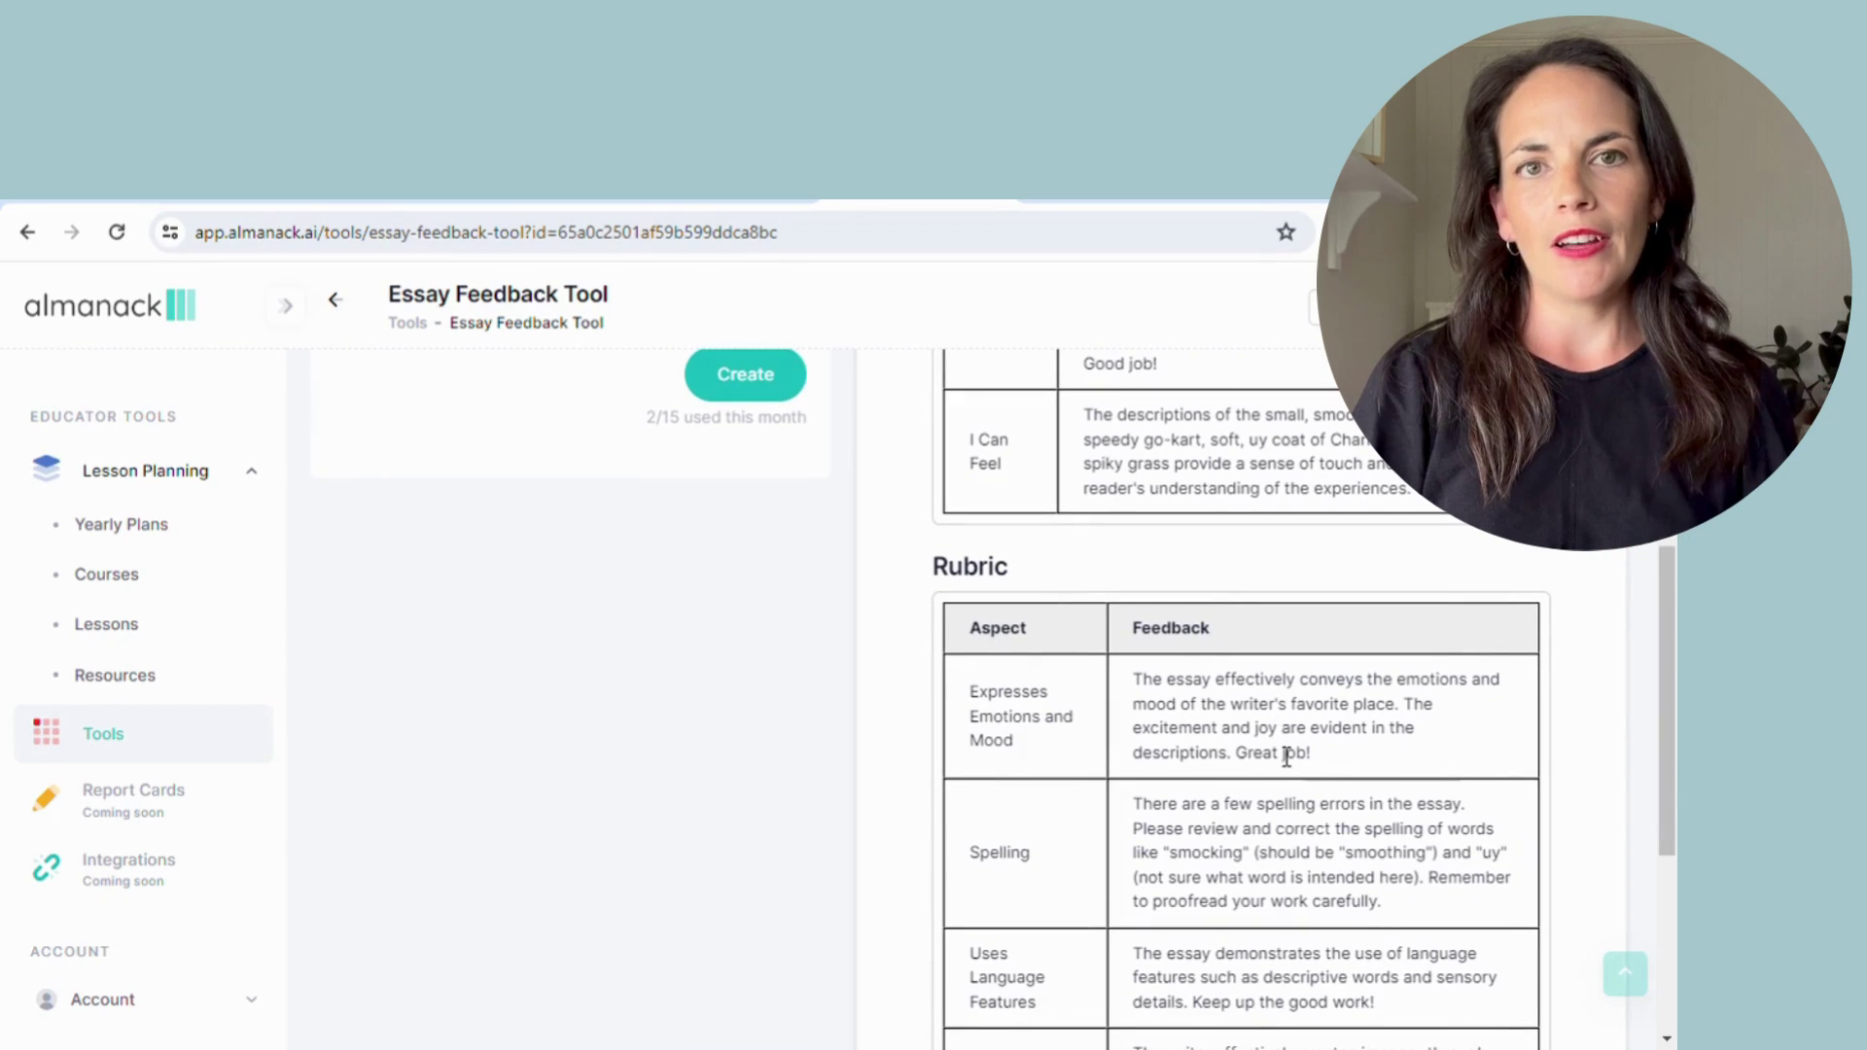
scroll(1276, 751, down, 1)
scroll(1274, 749, down, 3)
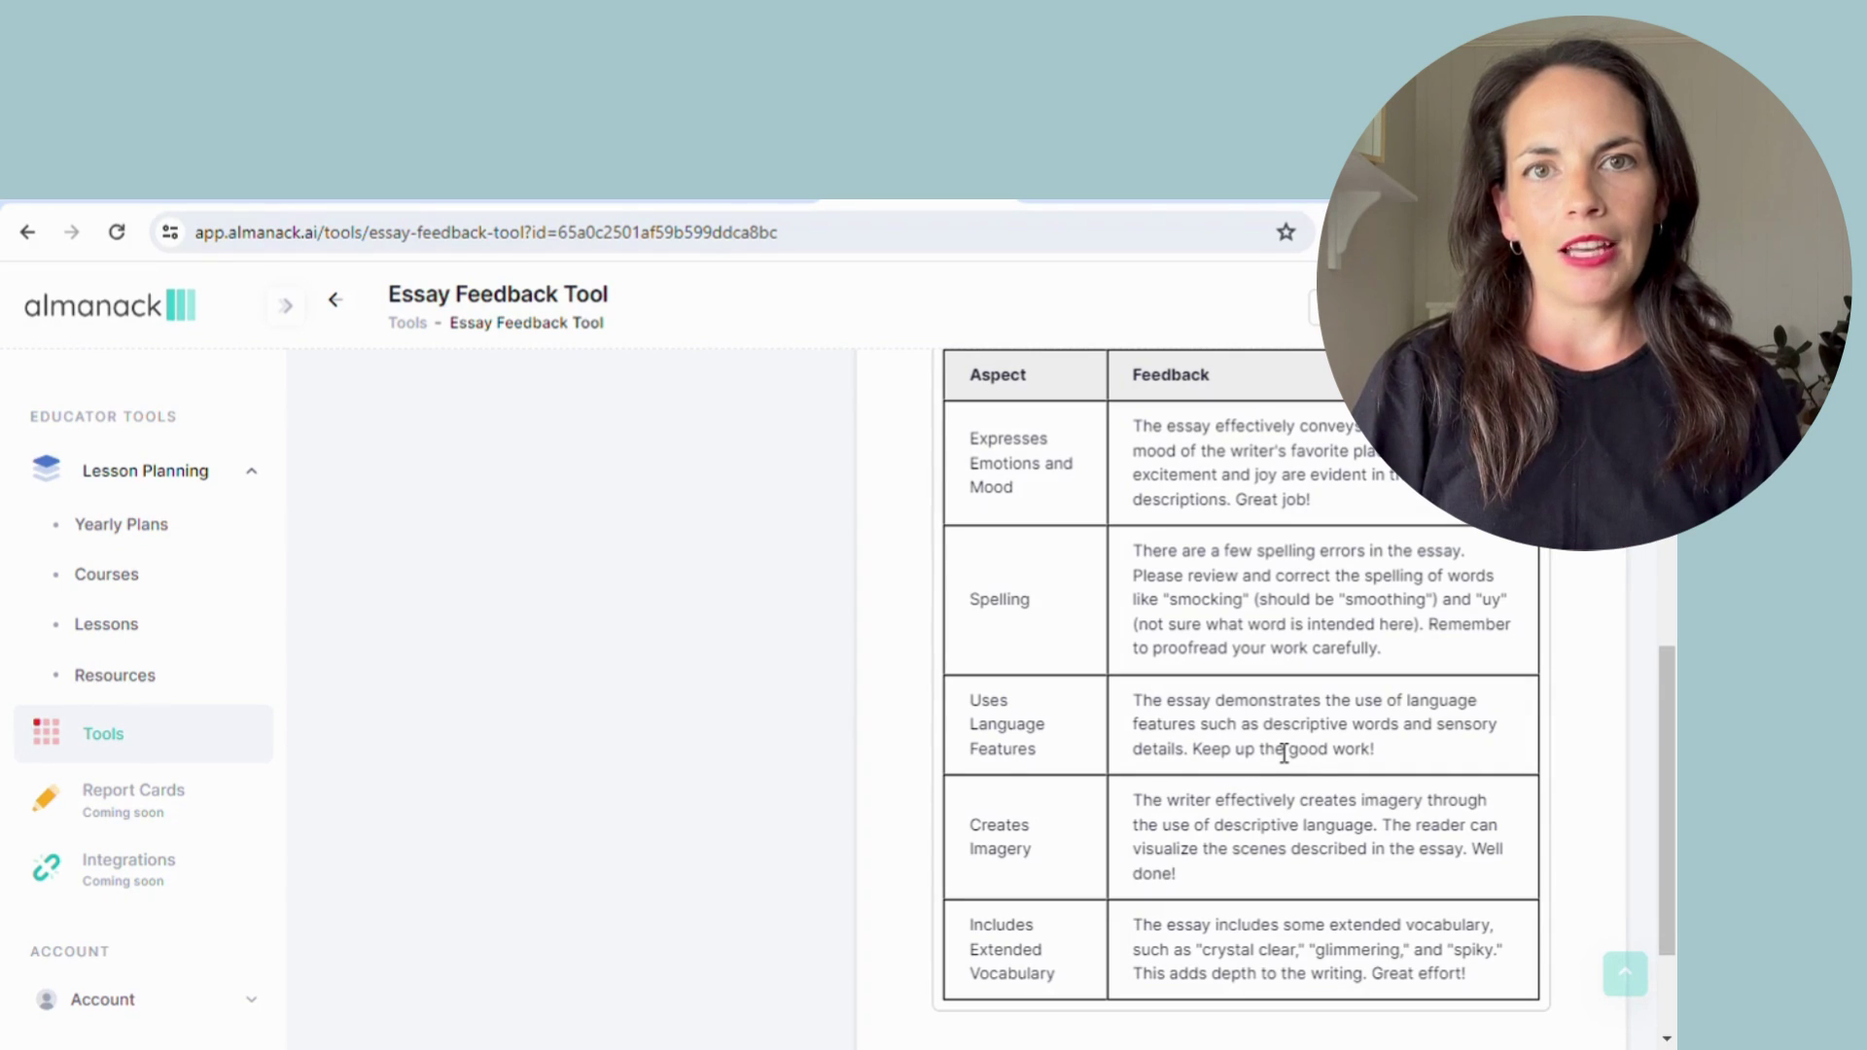
scroll(1284, 754, up, 8)
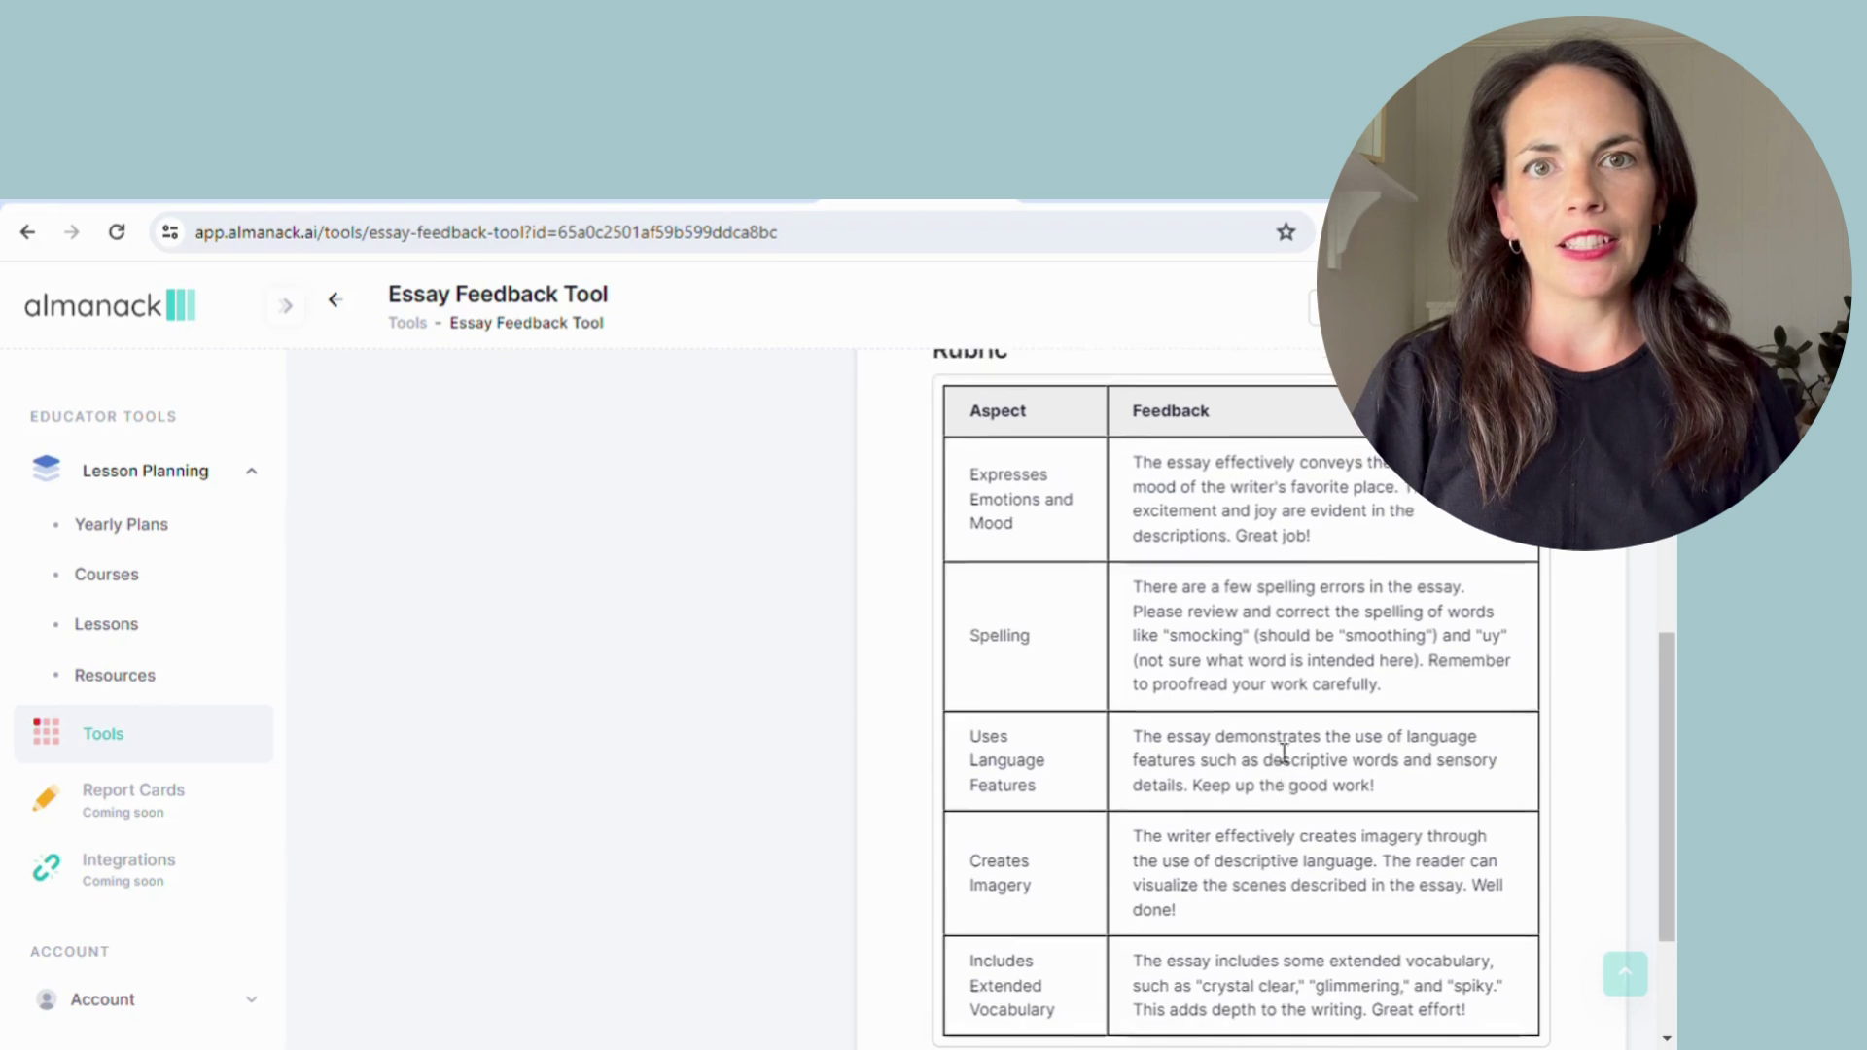
scroll(1284, 754, up, 2)
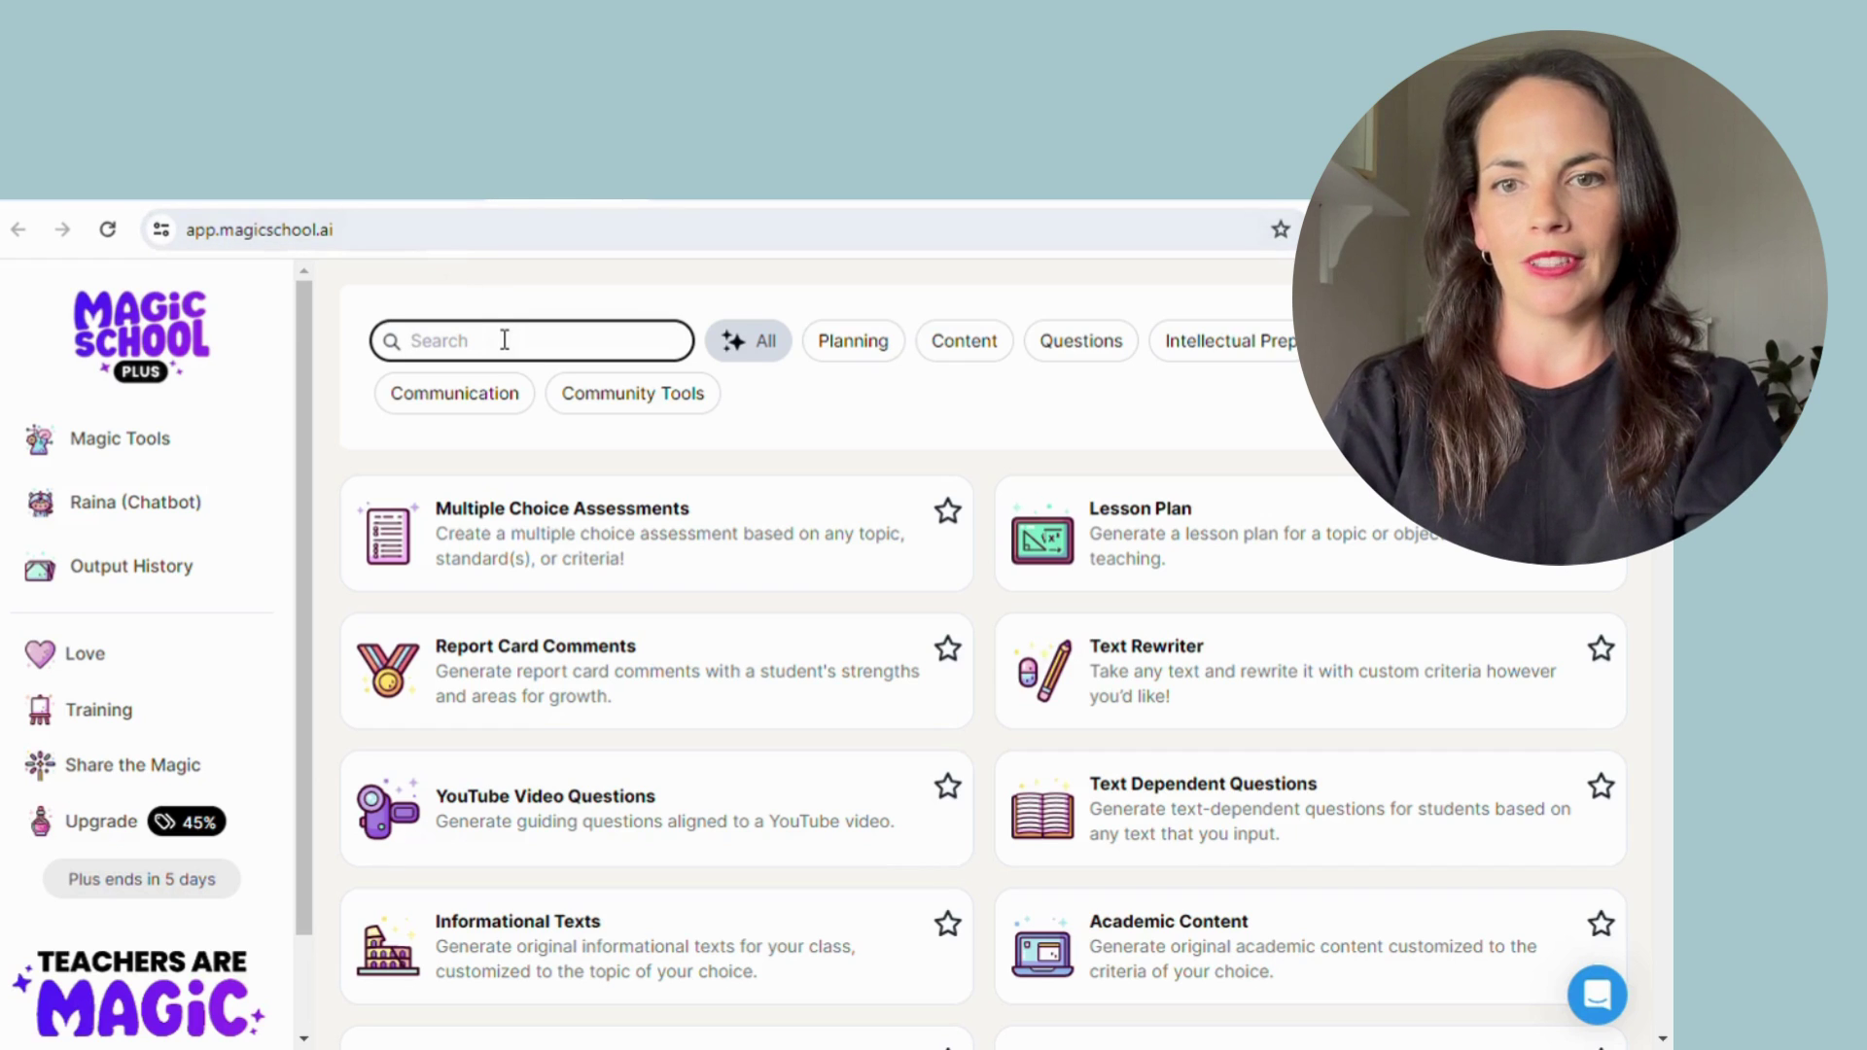
- In Magic School, search the tools for "feedback"
text(fr)
key(BackSpace)
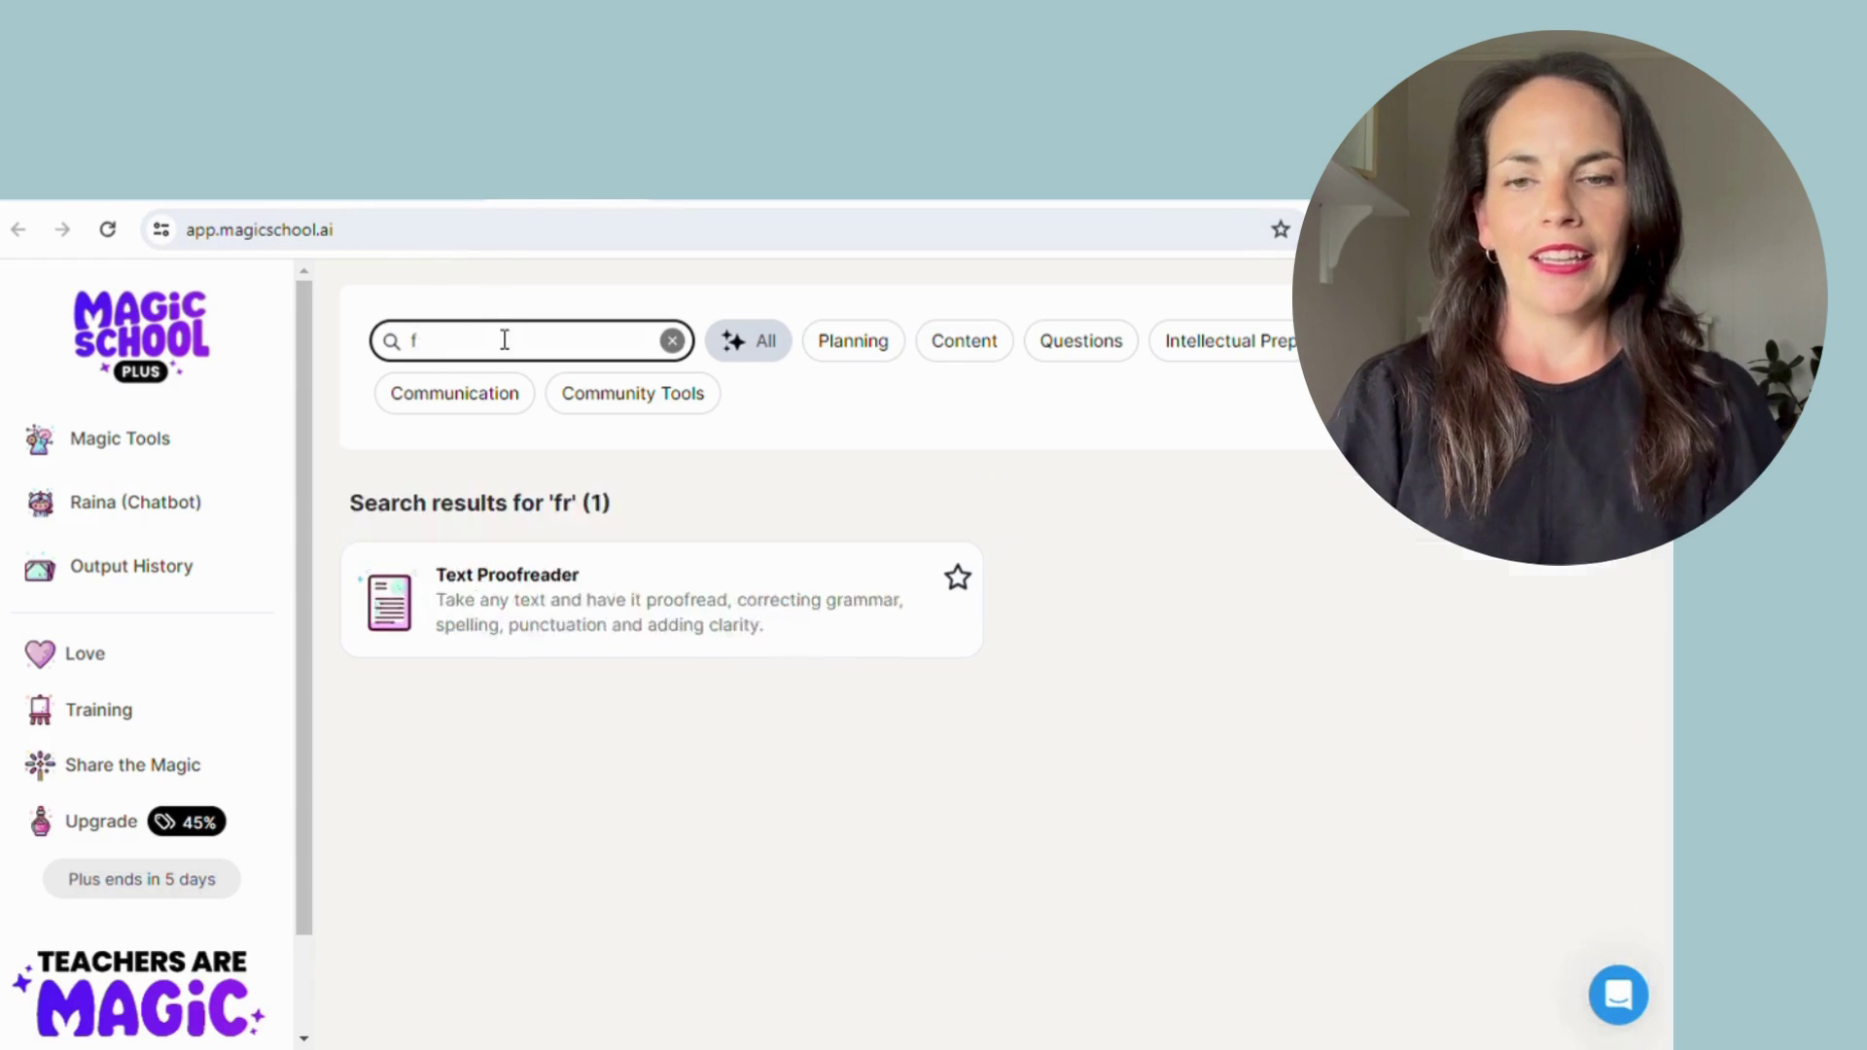
text(eed)
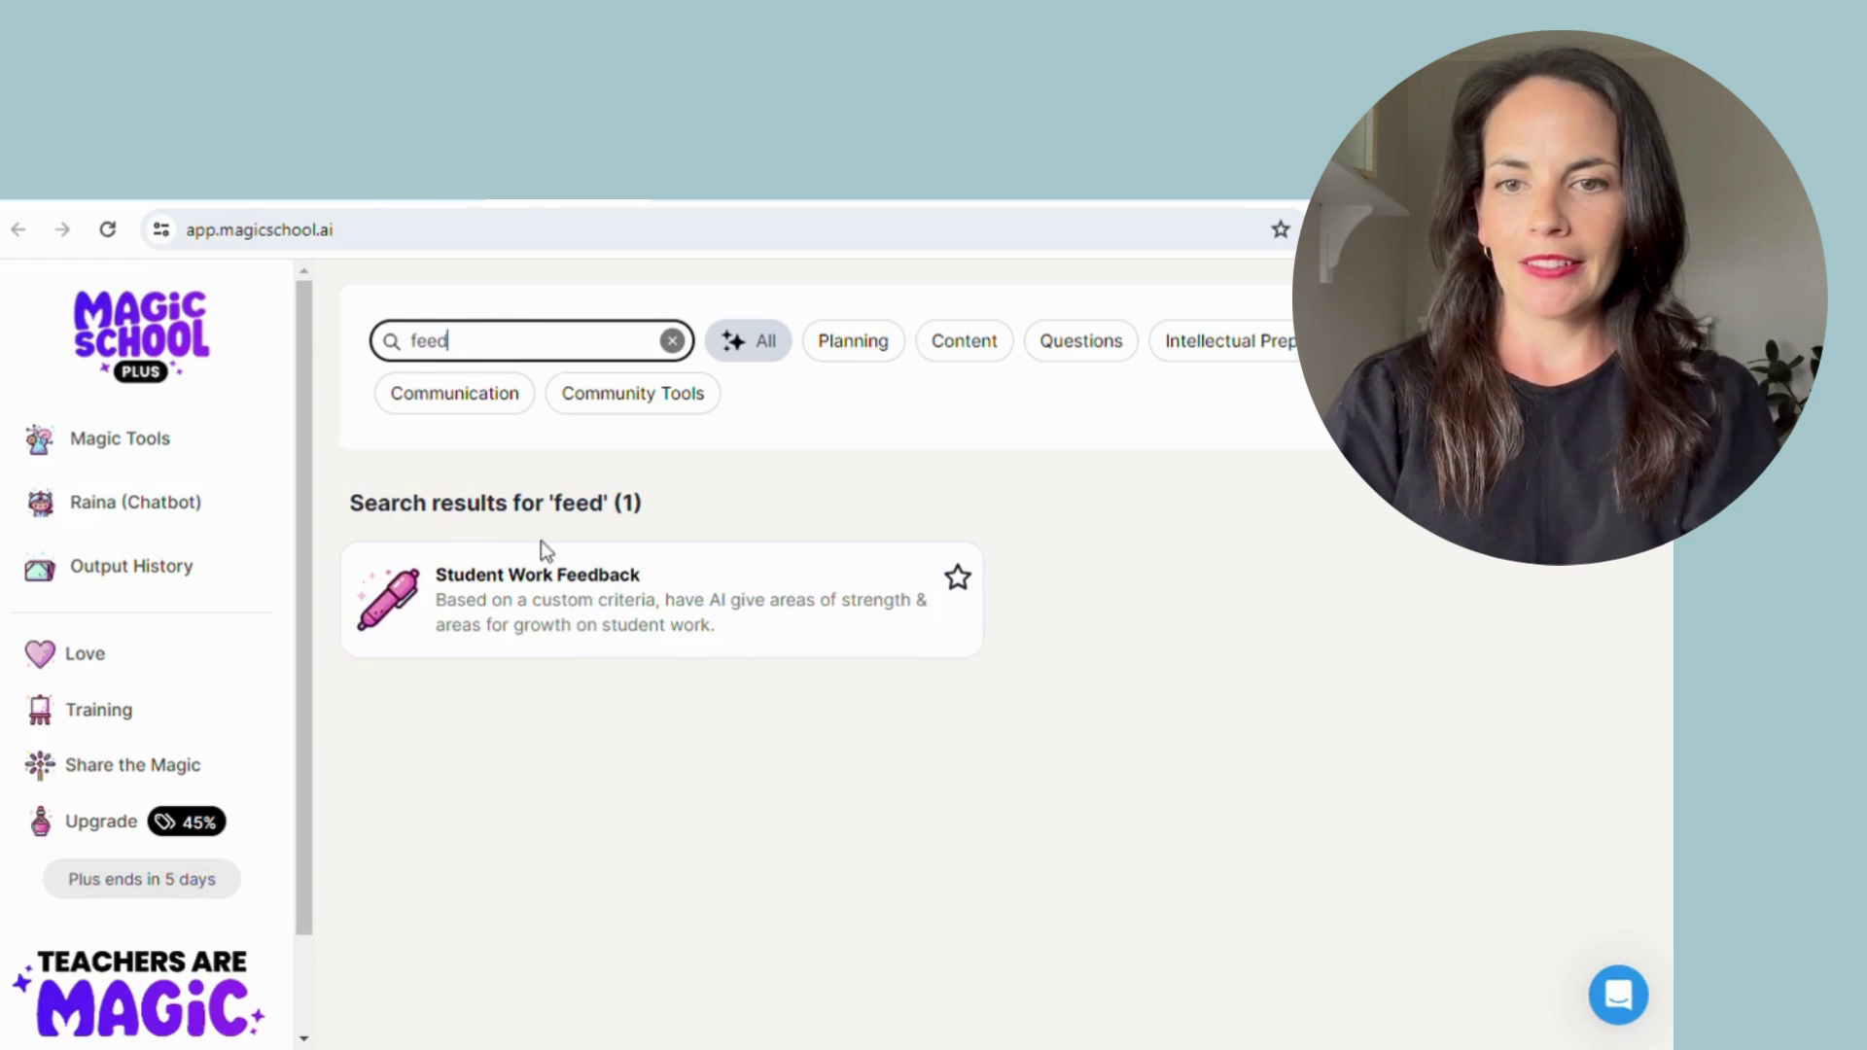
text(back)
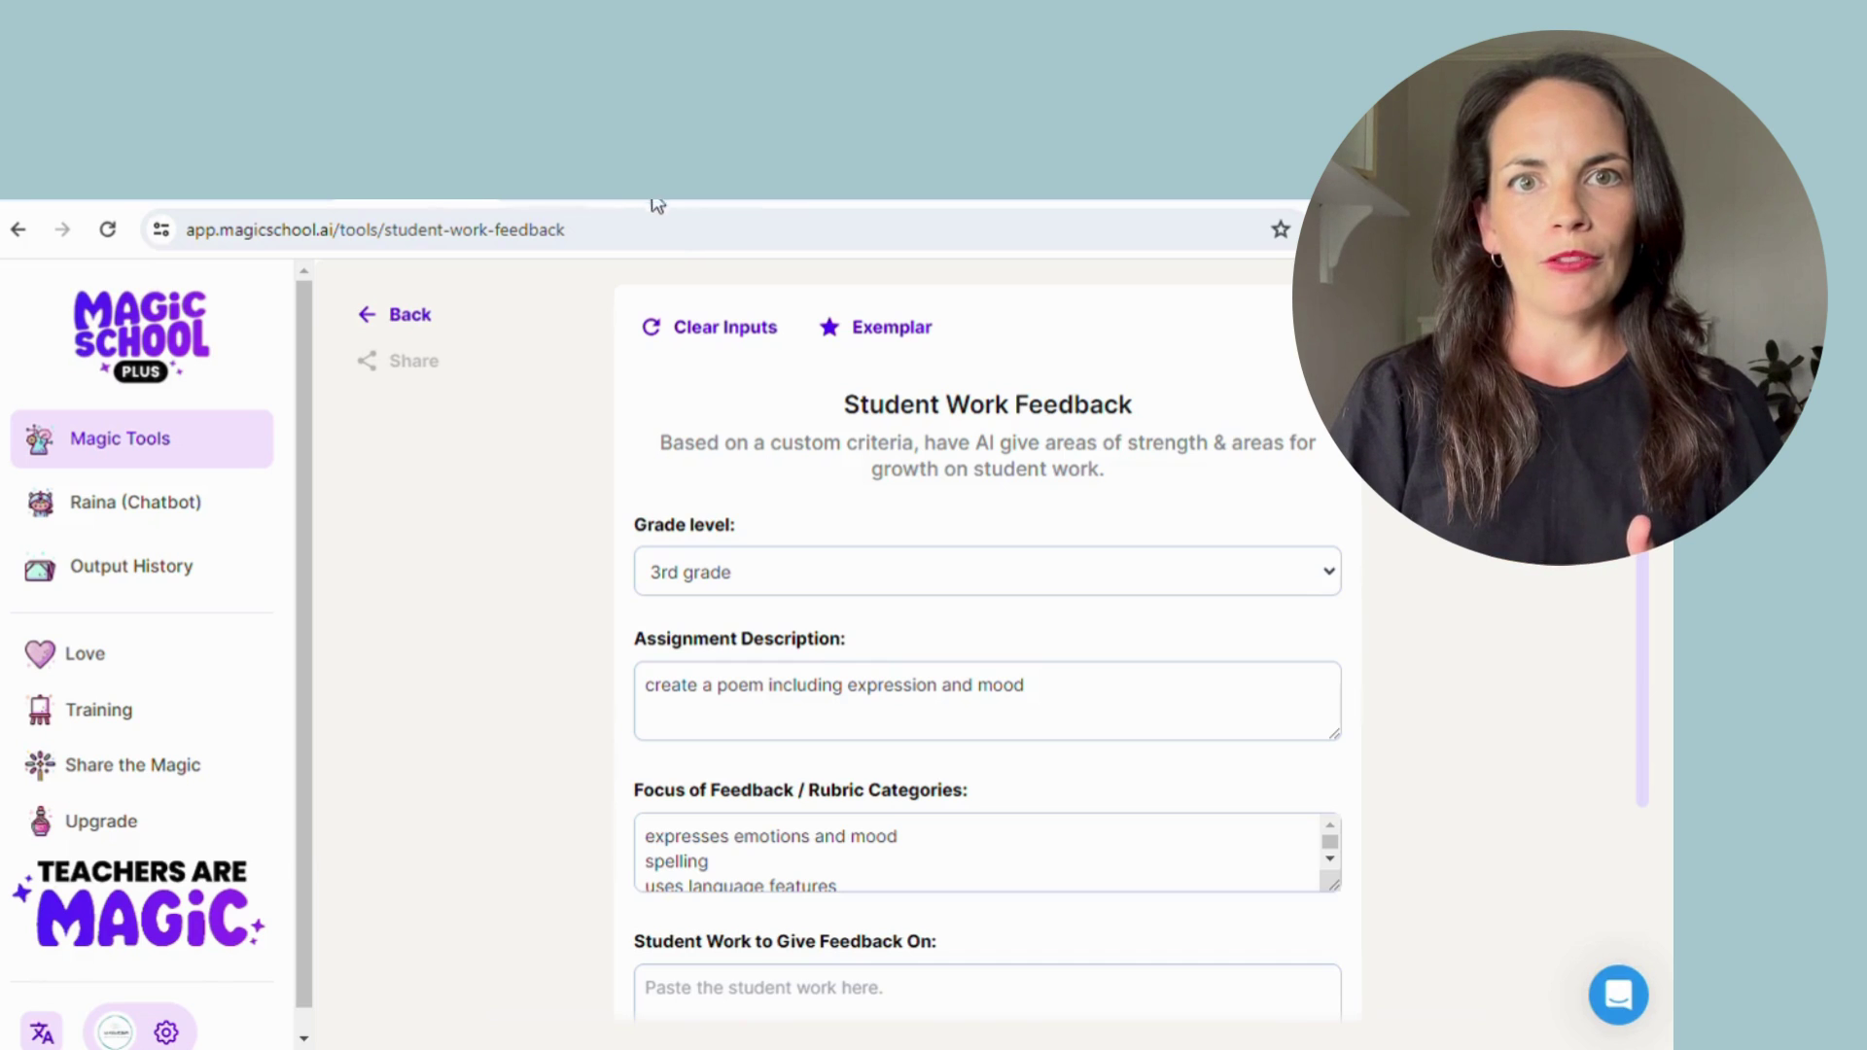
- Paste the student's poem as the work to give feedback on and generate the Student Work Feedback
scroll(646, 472, down, 2)
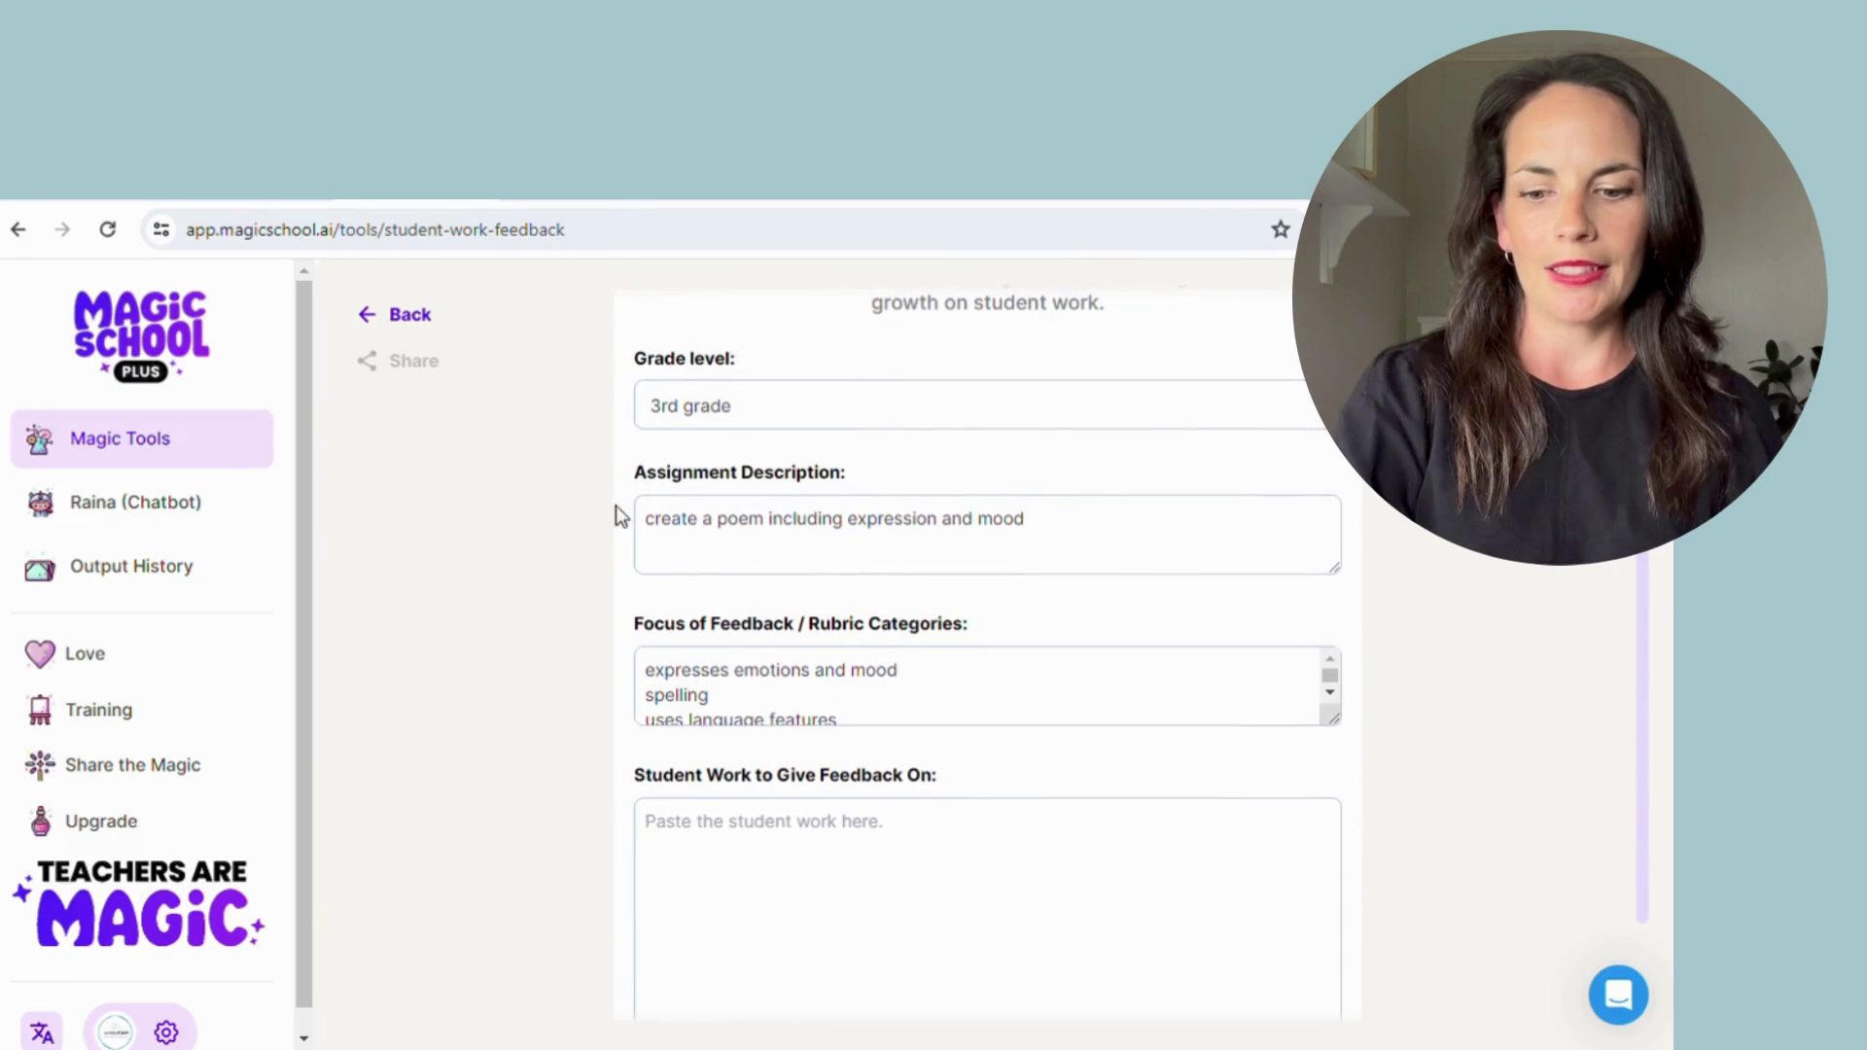
click(696, 844)
key(ctrl+v)
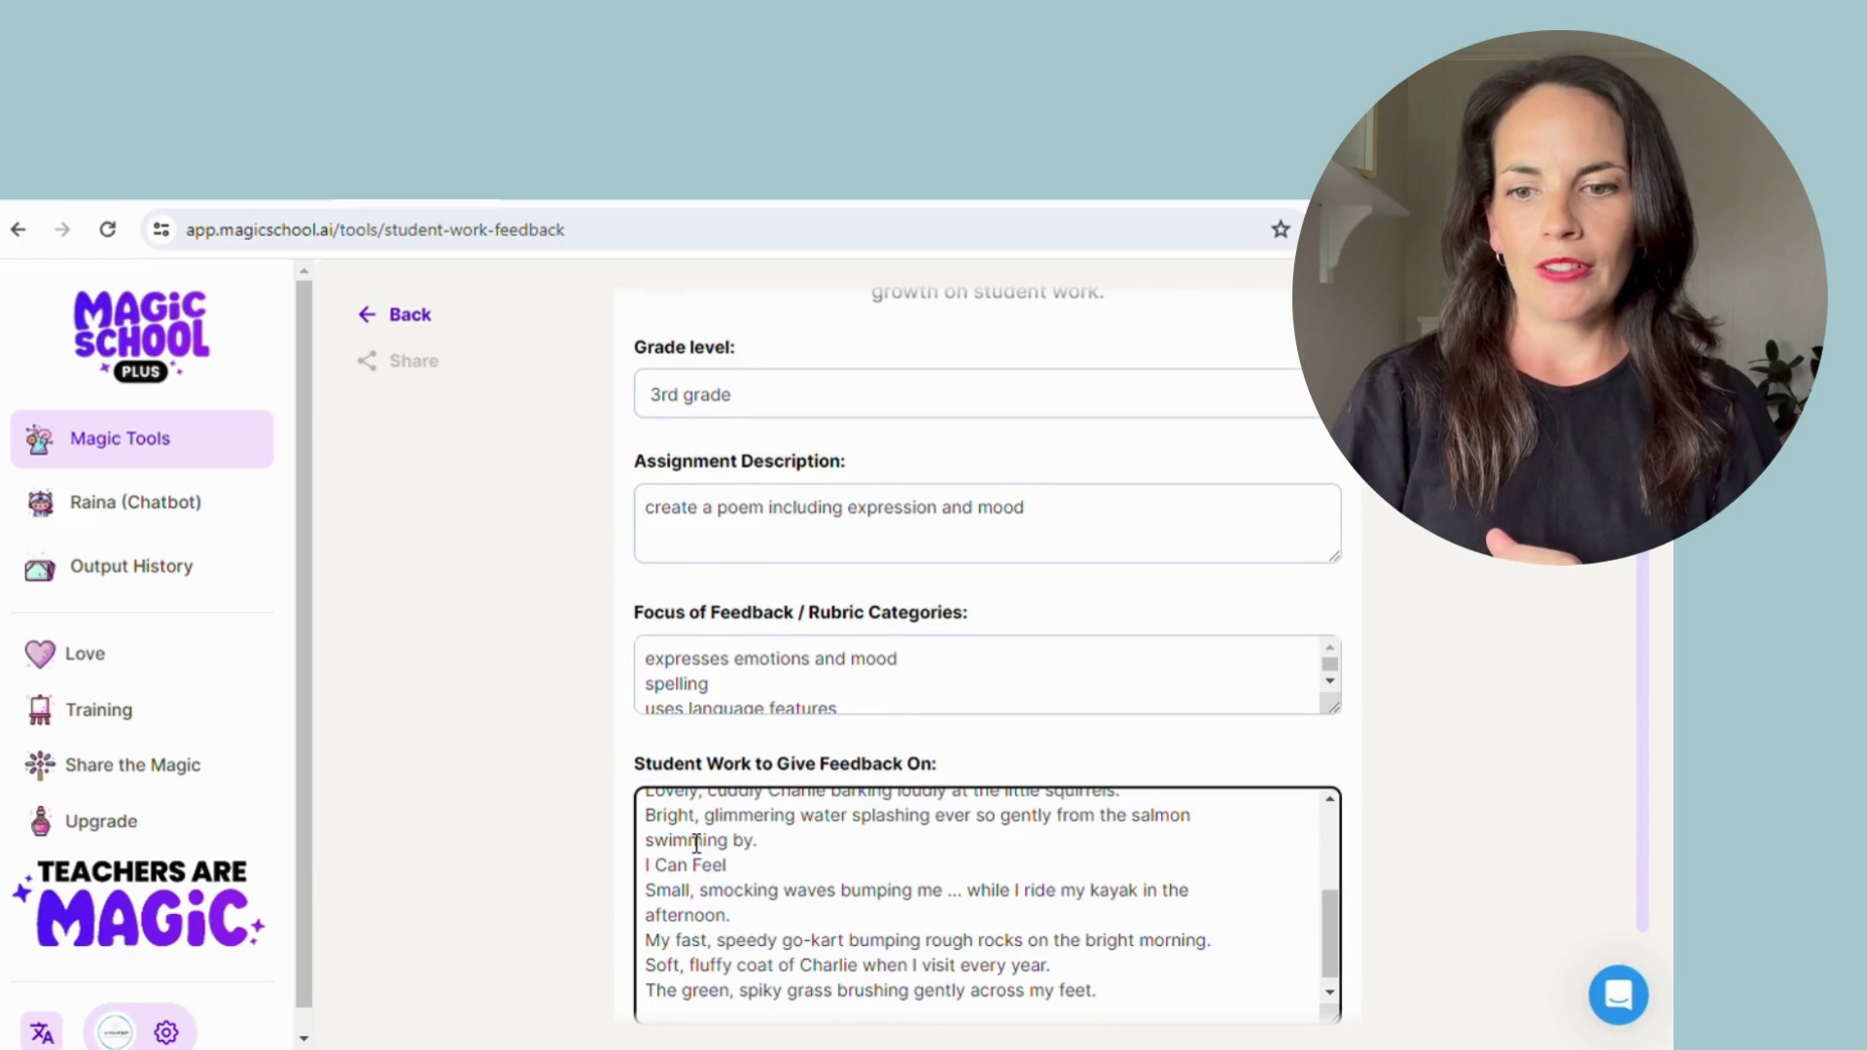
scroll(697, 844, down, 1)
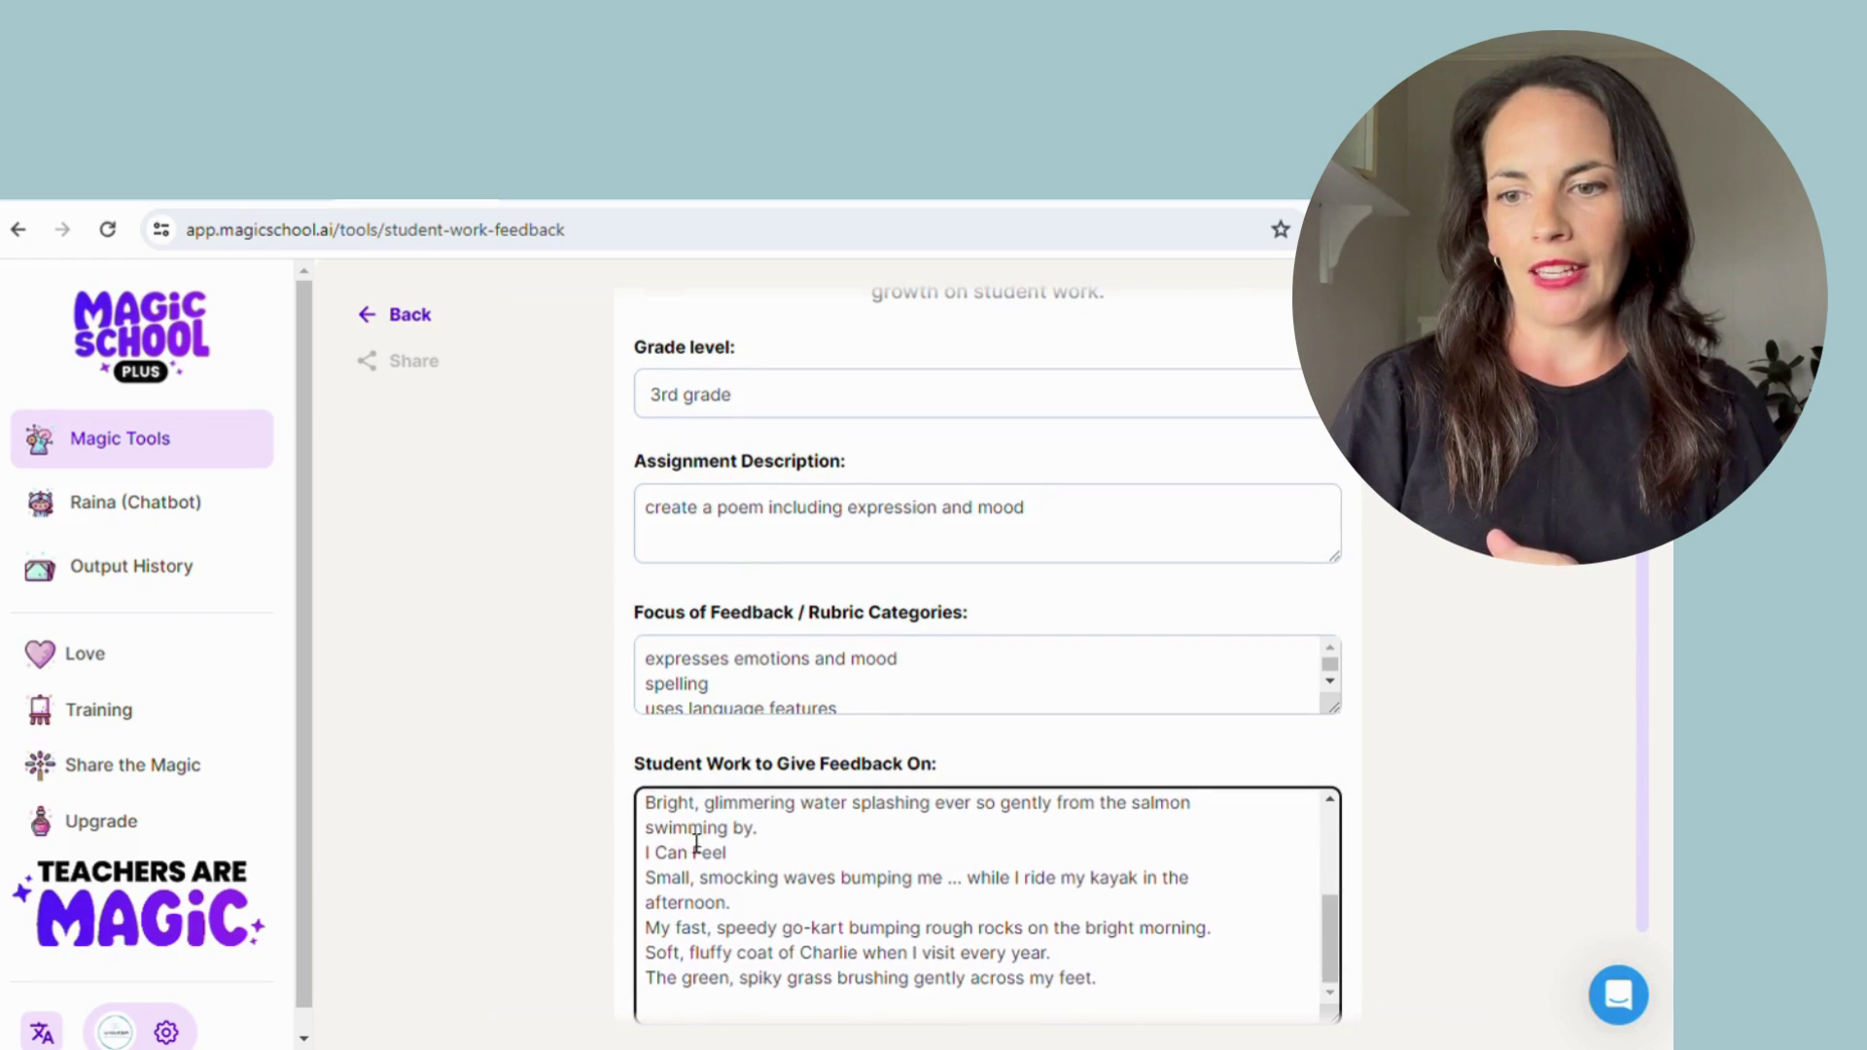
scroll(1402, 716, down, 2)
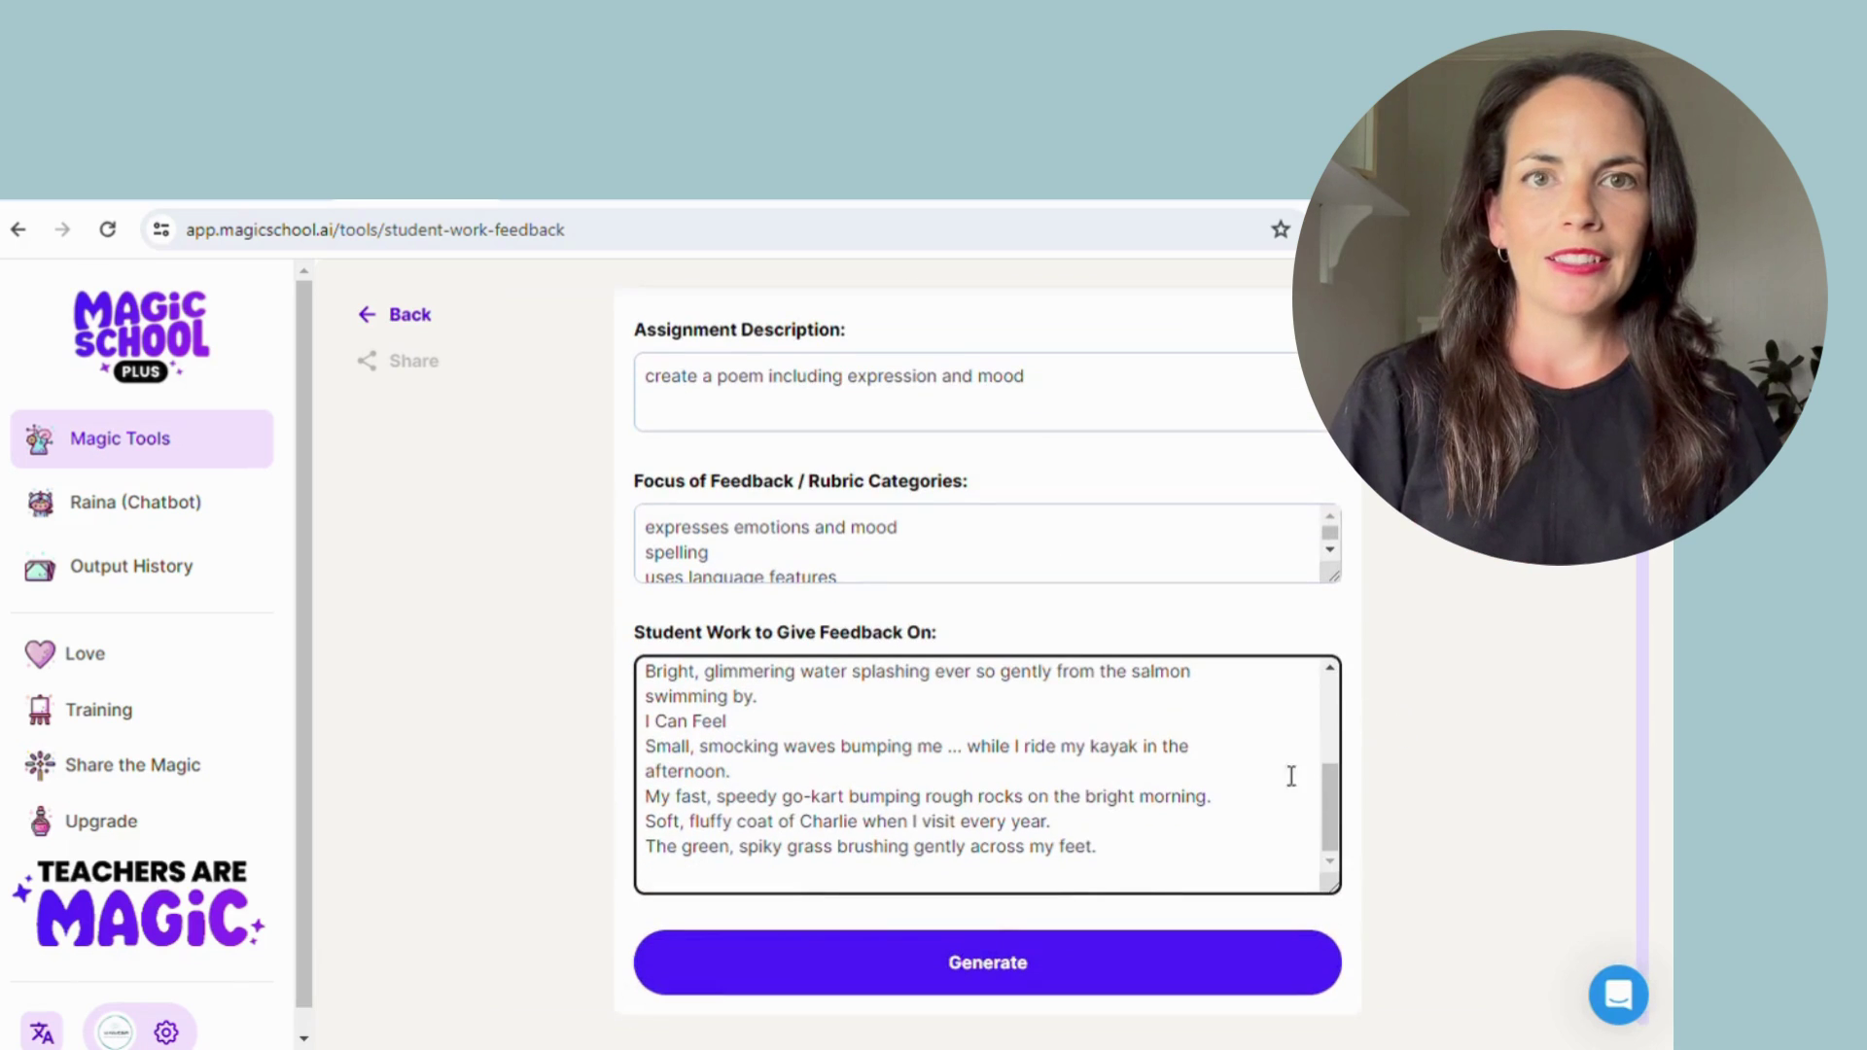
click(960, 966)
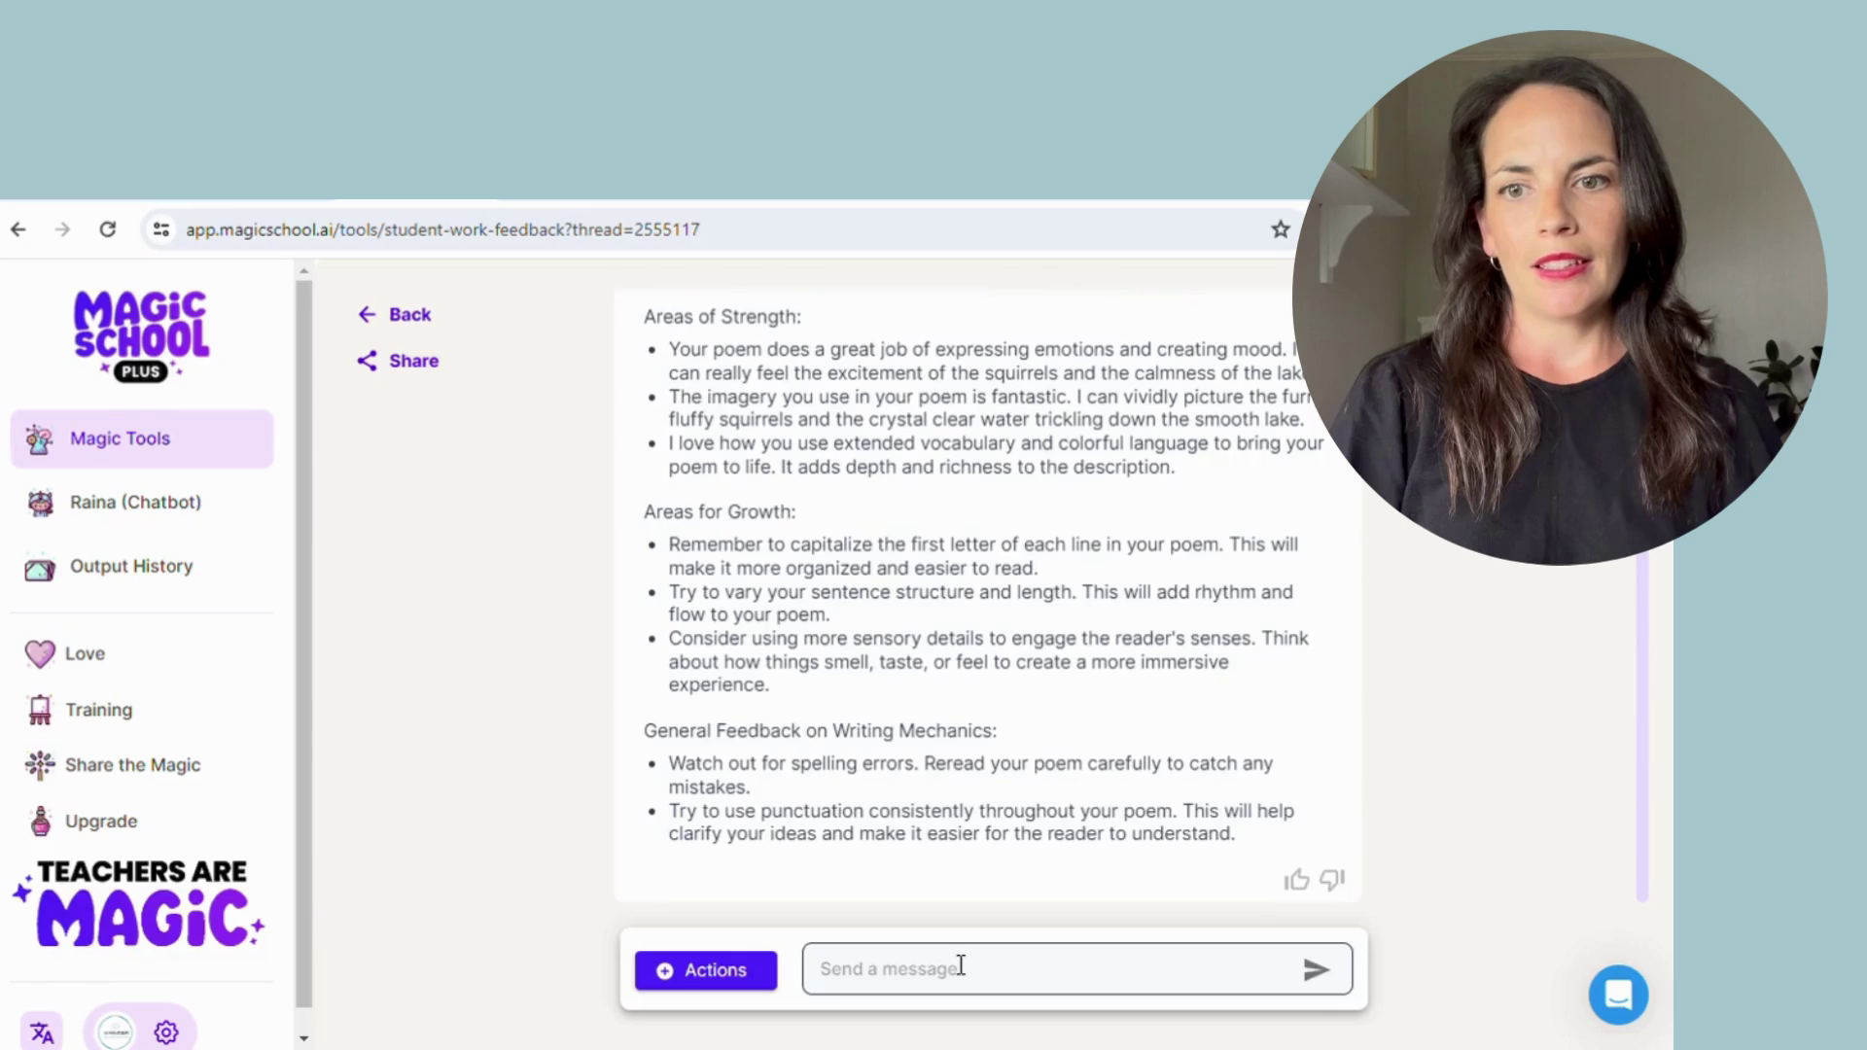
- Read the generated poem feedback, covering areas of strength, areas for growth, and writing mechanics
scroll(1001, 518, up, 3)
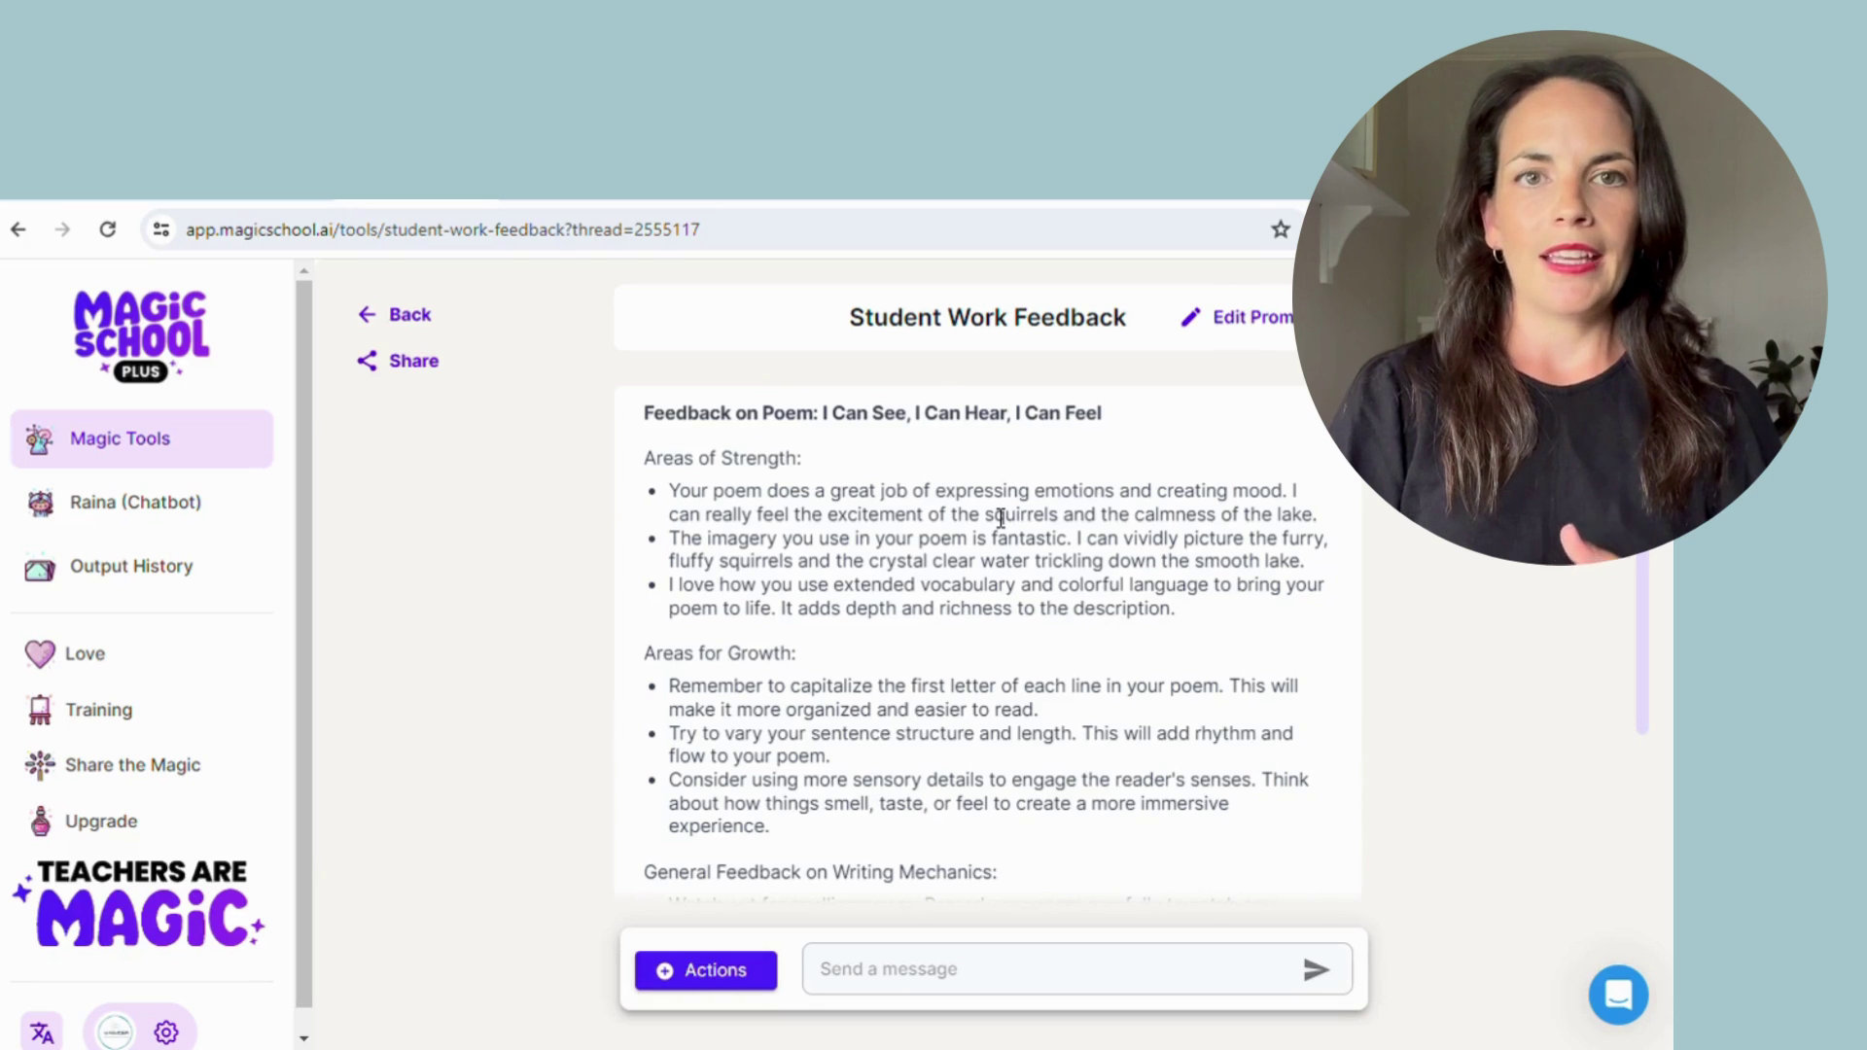
scroll(924, 613, down, 1)
scroll(924, 615, down, 2)
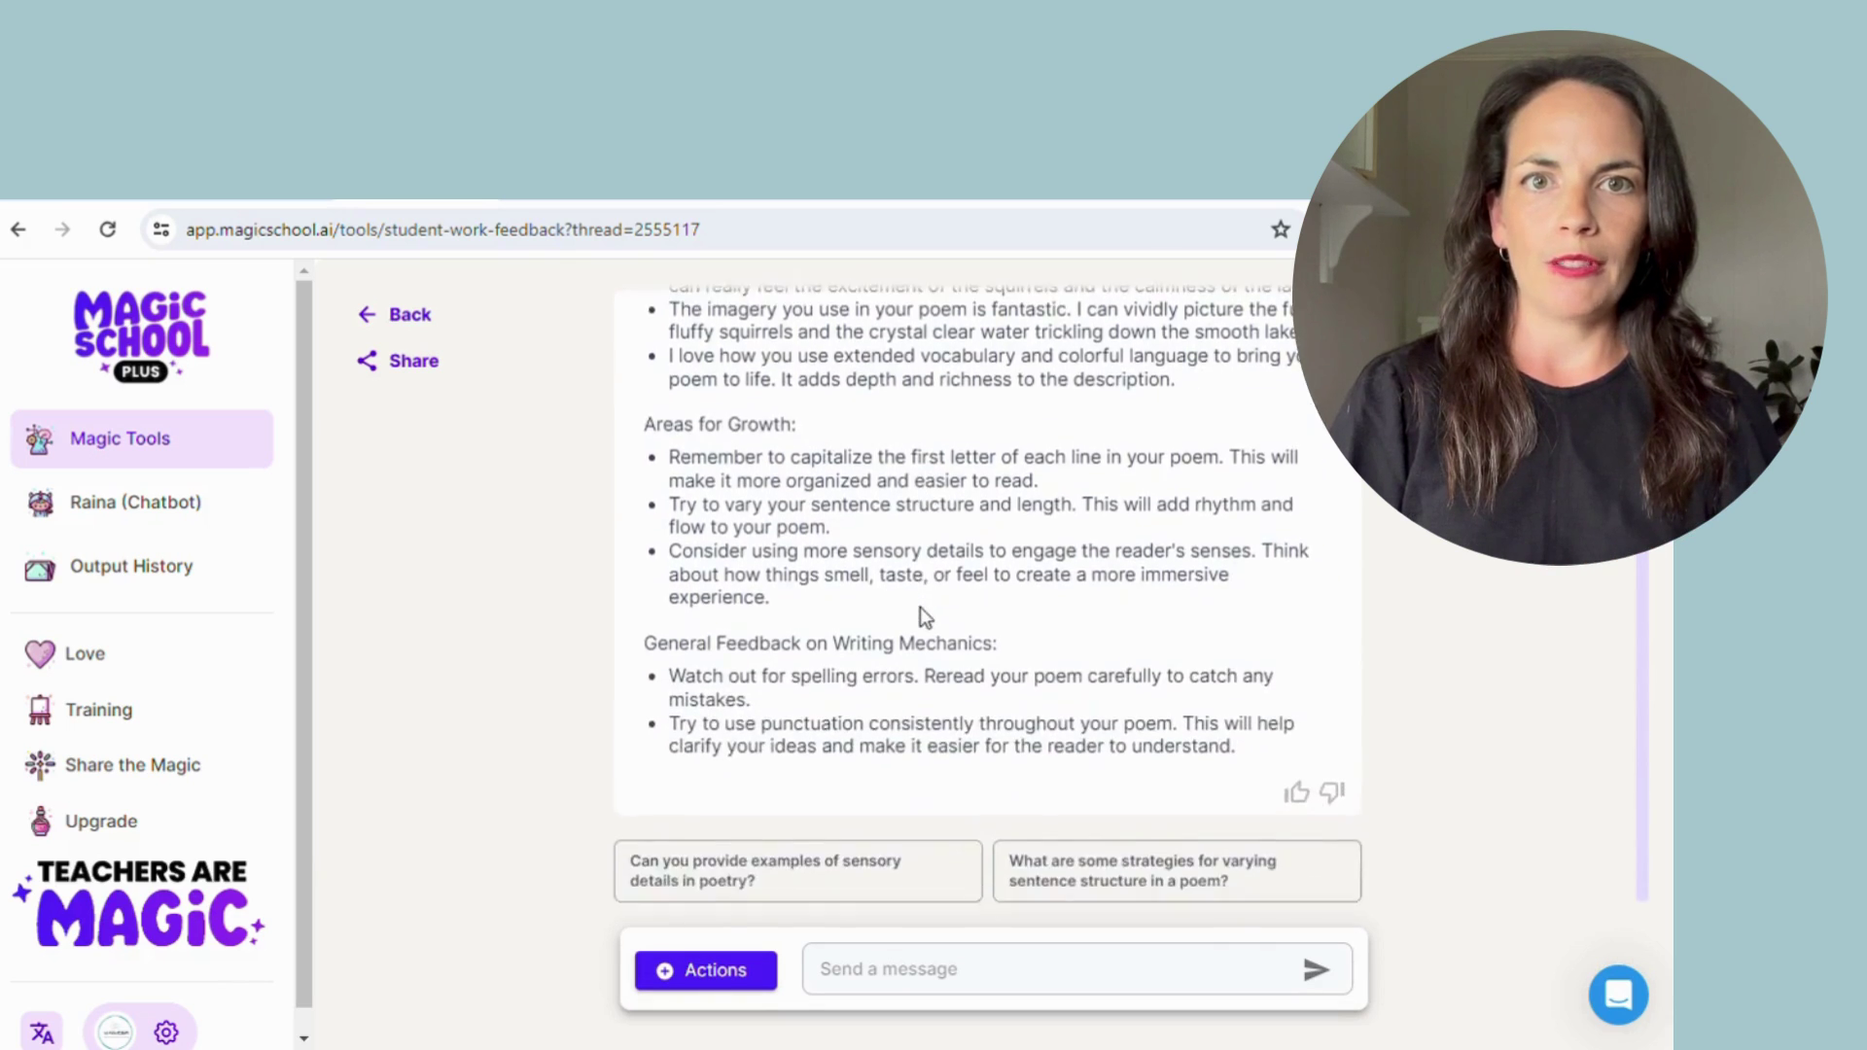